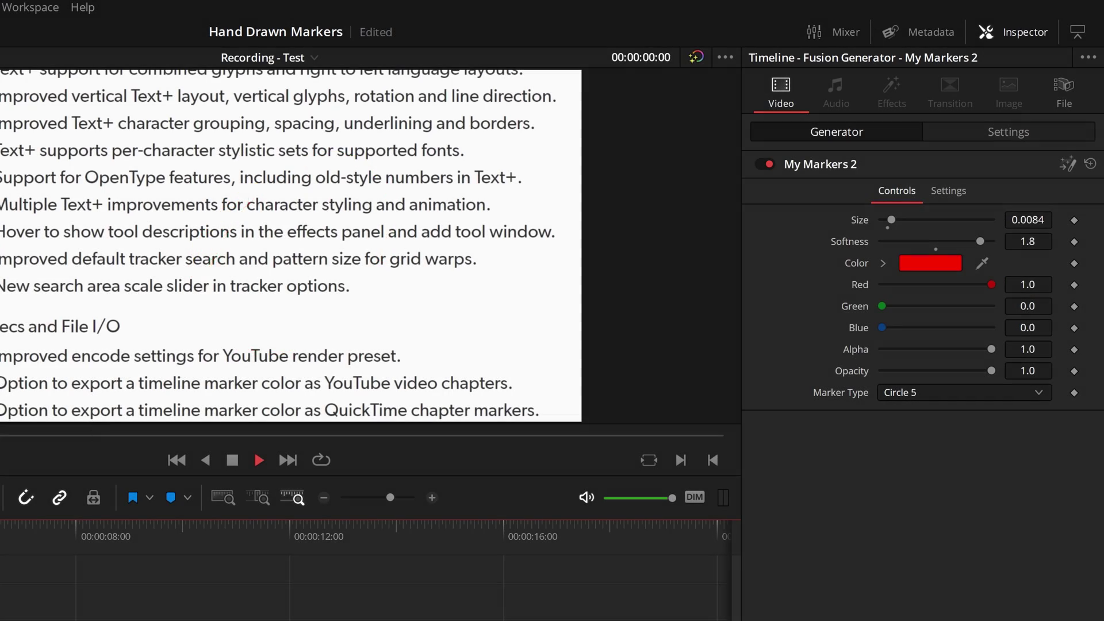
# - Set the My Markers 2 marker type to Line 1 and preview its animation
pyautogui.press('space')
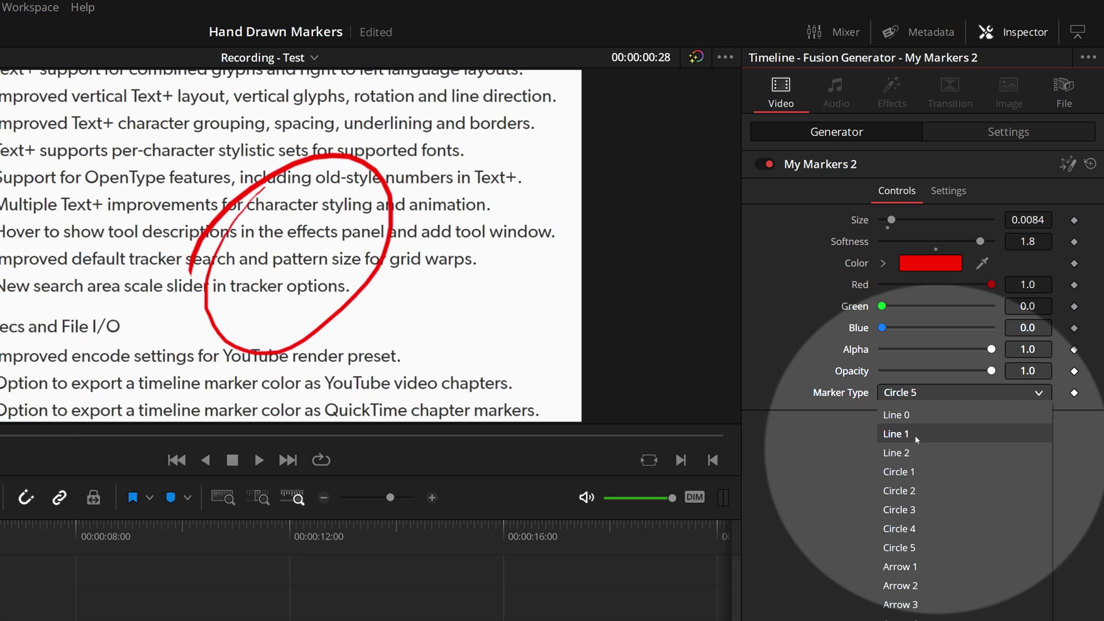
pyautogui.click(915, 434)
pyautogui.click(964, 392)
pyautogui.click(912, 579)
pyautogui.press('space')
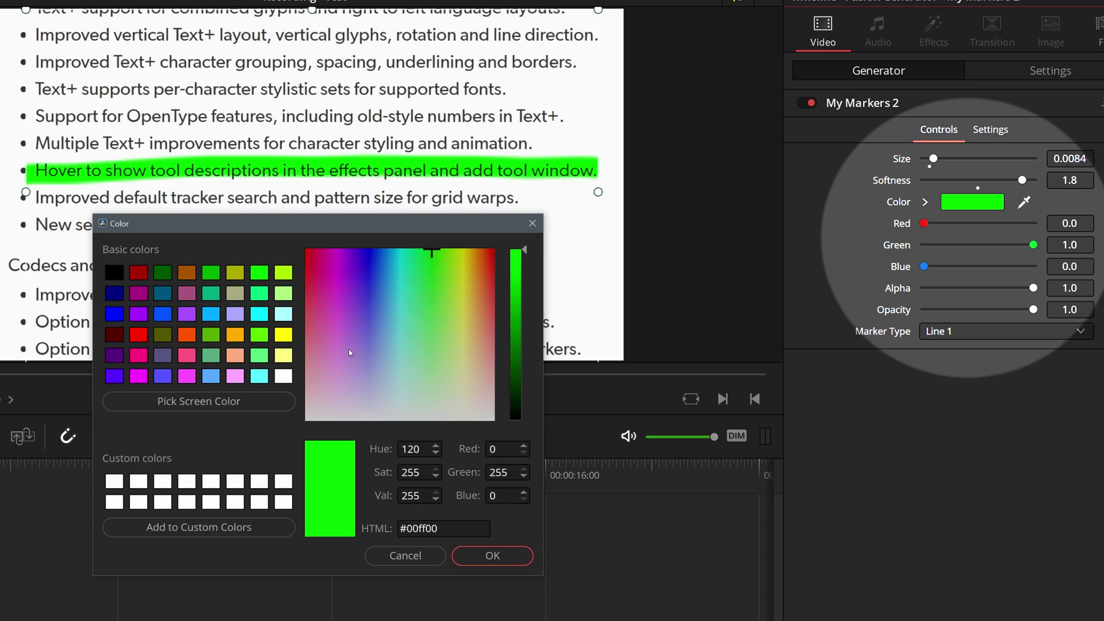
# - Recolour the marker from yellow to orange (#ff5500)
pyautogui.click(284, 336)
pyautogui.click(511, 561)
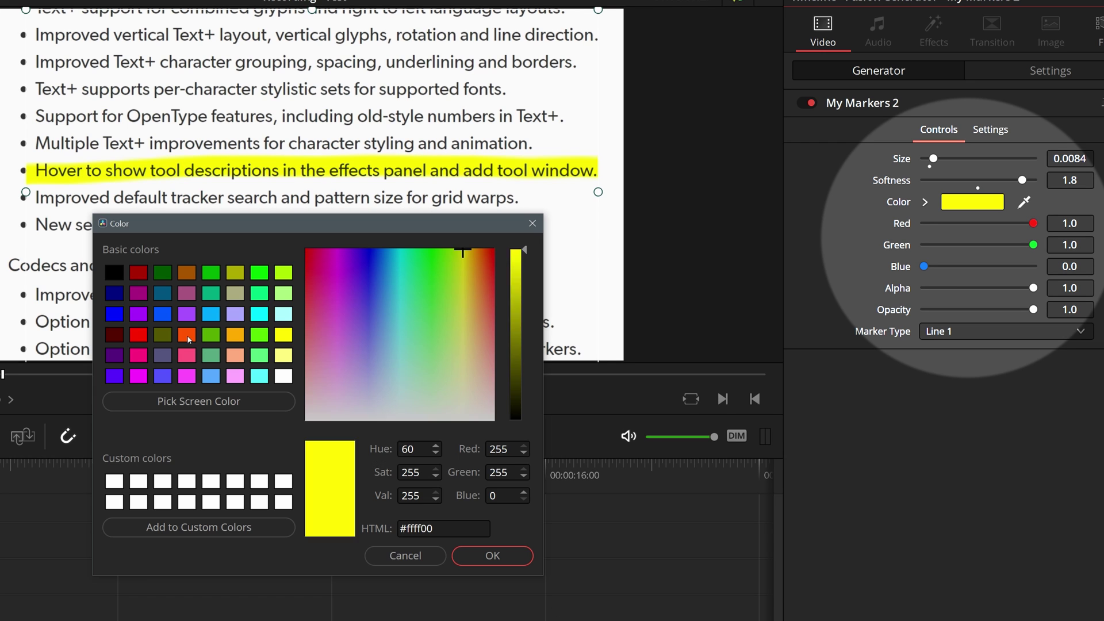
pyautogui.click(187, 334)
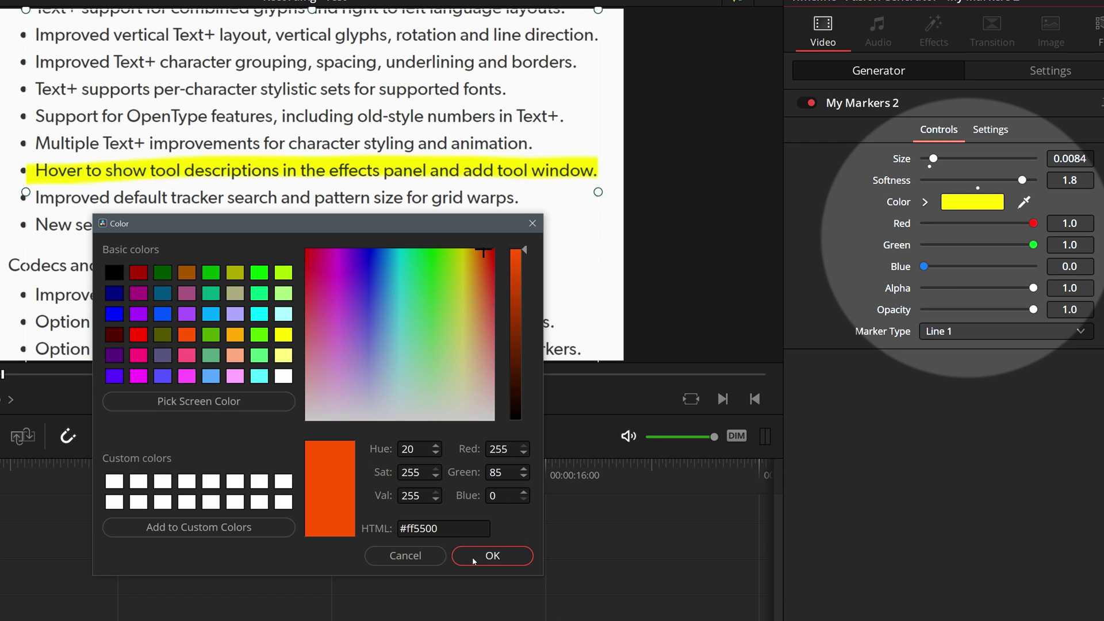
pyautogui.click(492, 556)
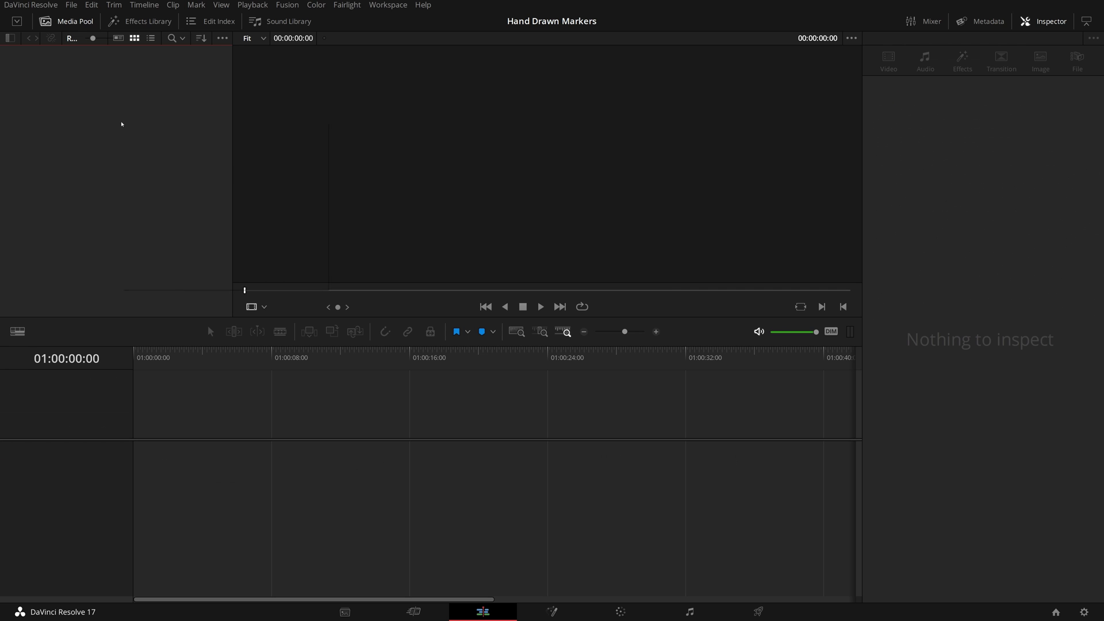
# - Create a new Fusion composition clip named Markers and open it in Fusion
pyautogui.rightClick(122, 123)
pyautogui.click(178, 173)
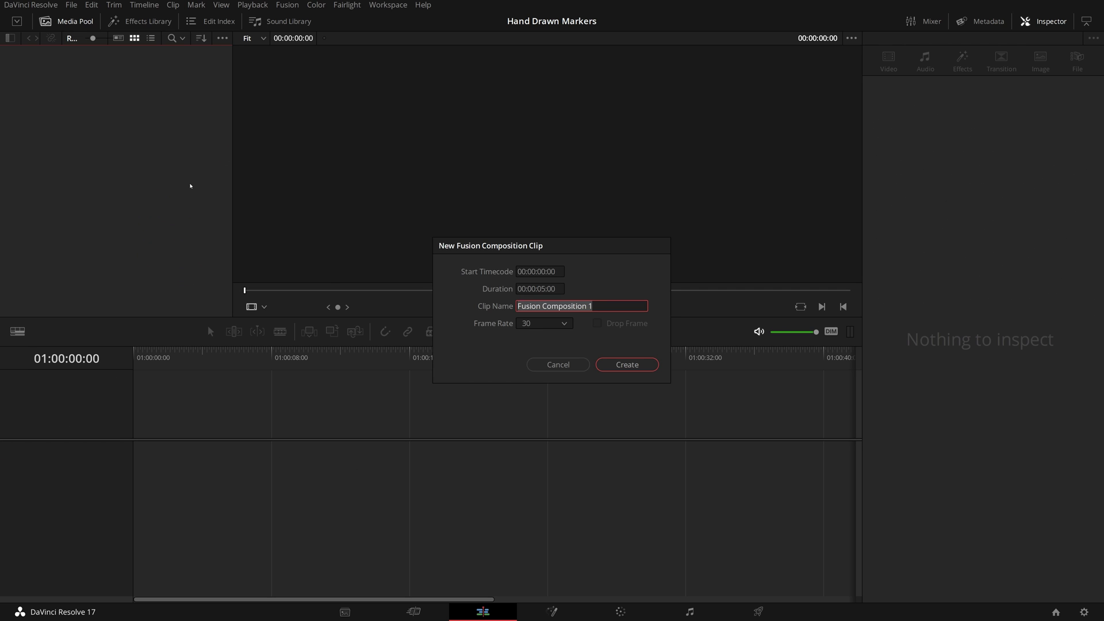
pyautogui.write('Markers')
pyautogui.click(626, 365)
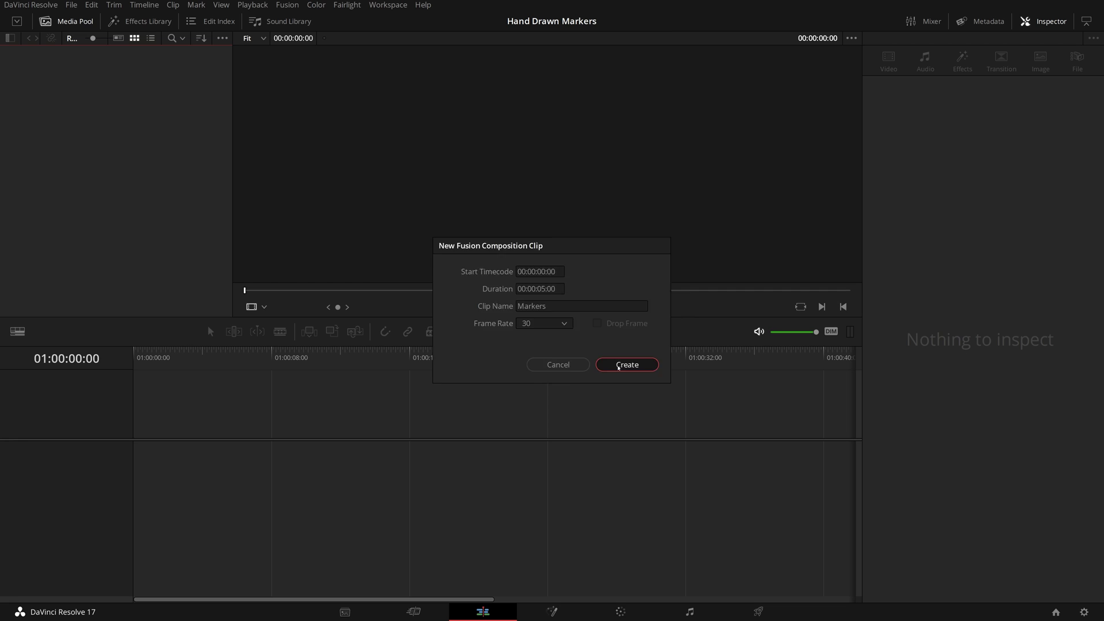
pyautogui.doubleClick(50, 74)
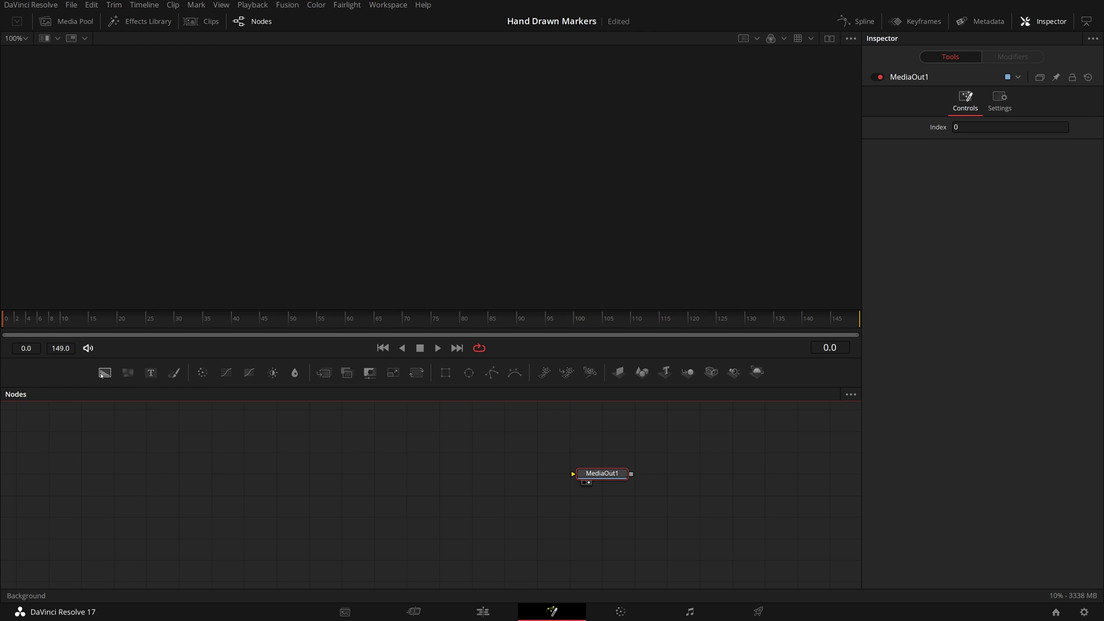
# - Insert Background1 and Paint1 before MediaOut1, setting Background1's alpha to 0
pyautogui.moveTo(104, 373); pyautogui.dragTo(231, 474)
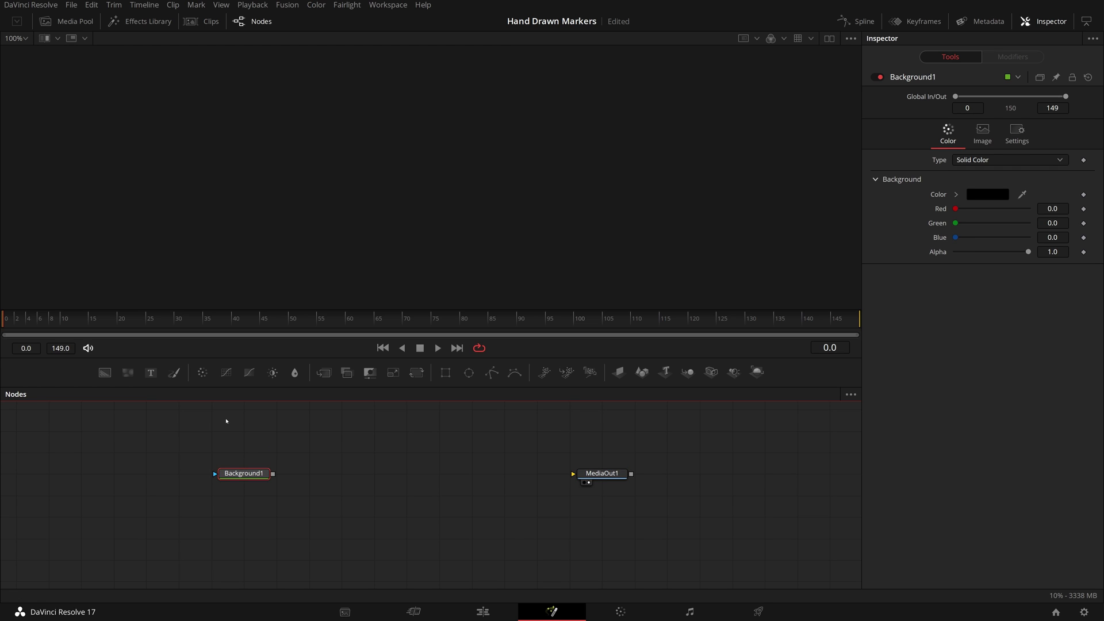
pyautogui.click(175, 374)
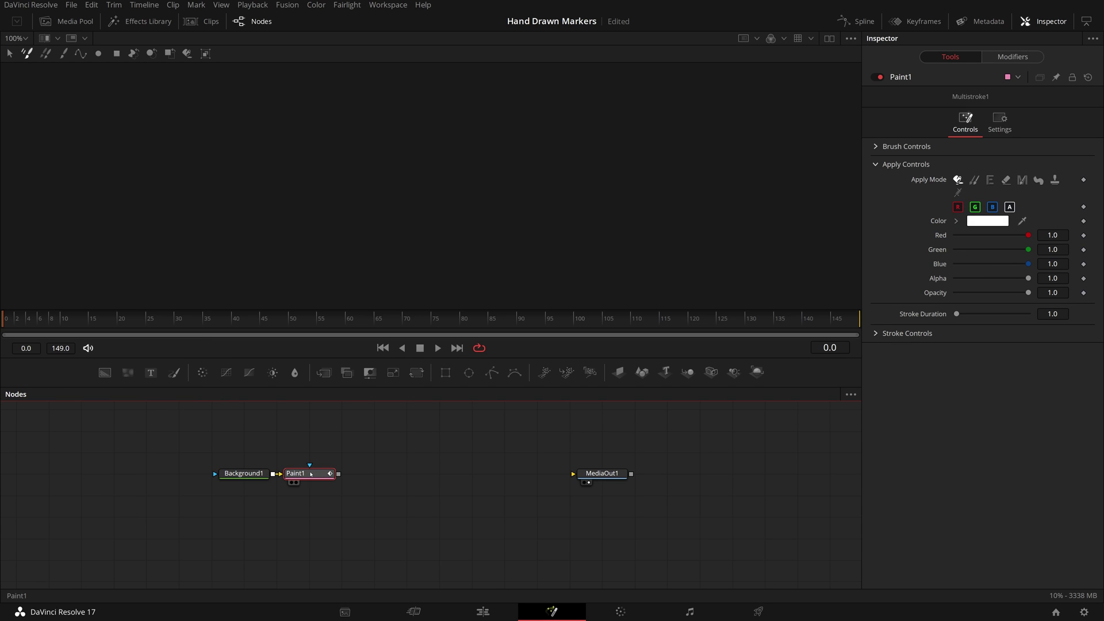
pyautogui.moveTo(308, 473); pyautogui.dragTo(574, 474)
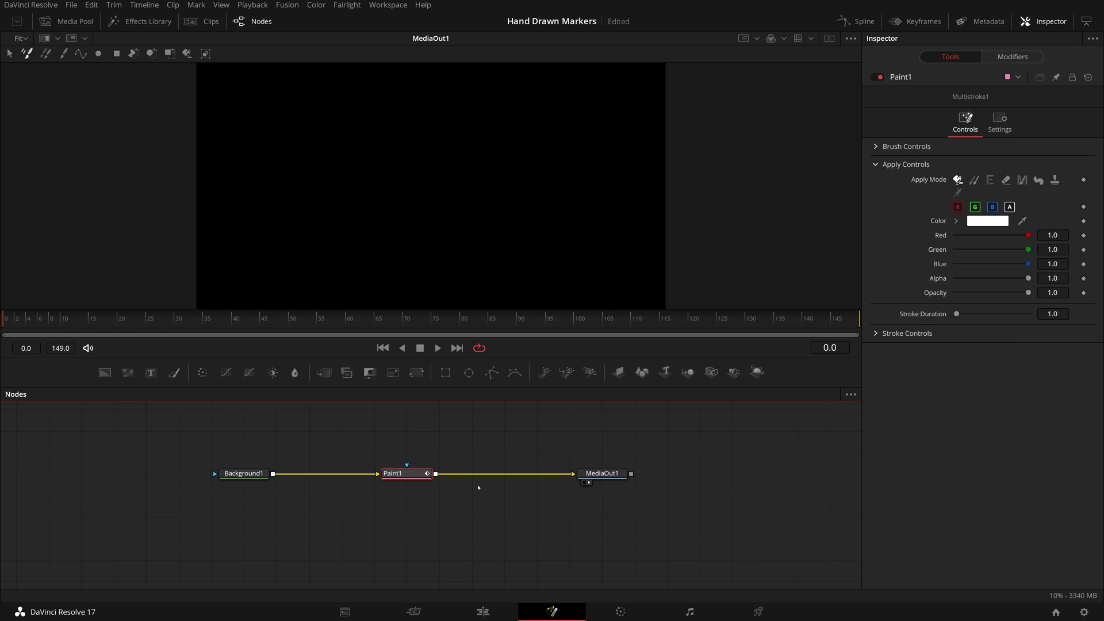
pyautogui.click(243, 473)
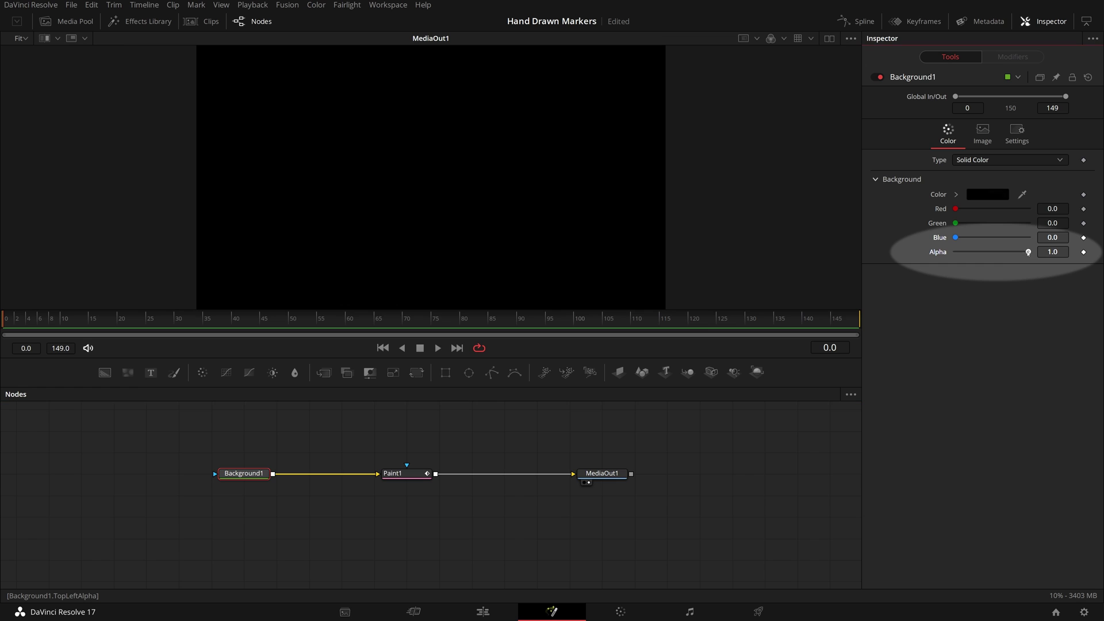
pyautogui.moveTo(1030, 251); pyautogui.dragTo(943, 256)
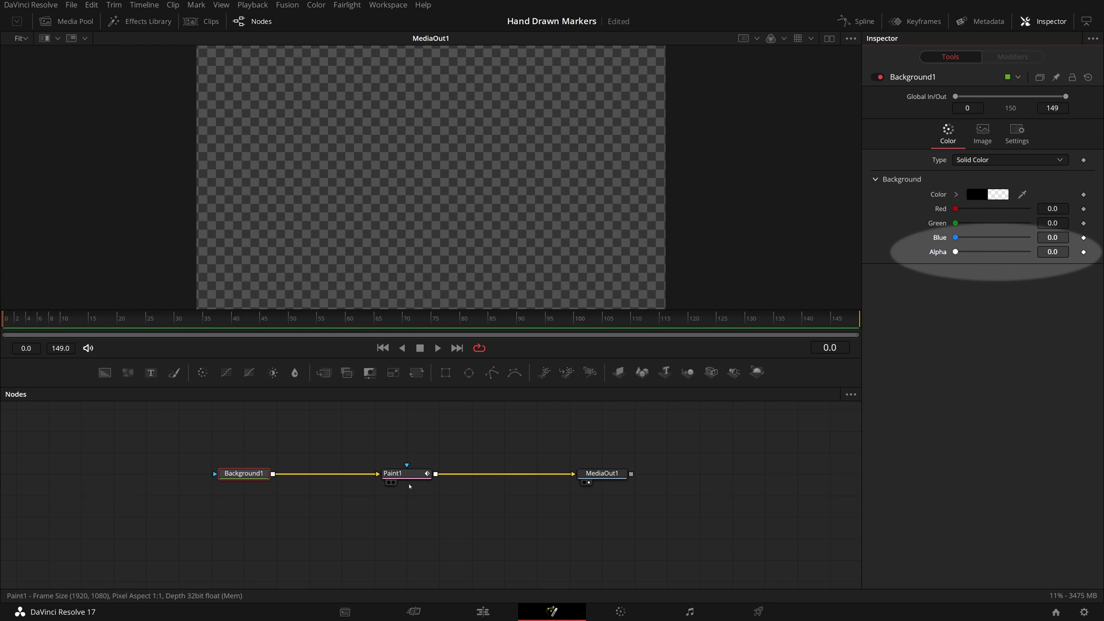
# - Select Paint1's Stroke tool with brush size 0.005 and stroke spacing 0.0 in an enlarged viewer
pyautogui.click(402, 476)
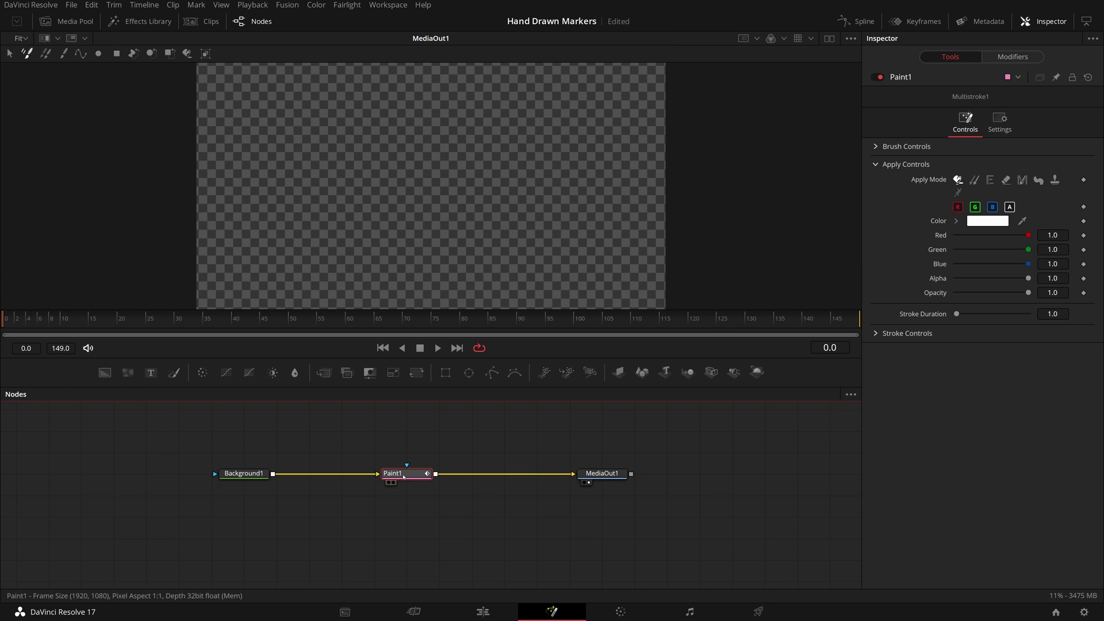
pyautogui.moveTo(402, 387); pyautogui.dragTo(403, 469)
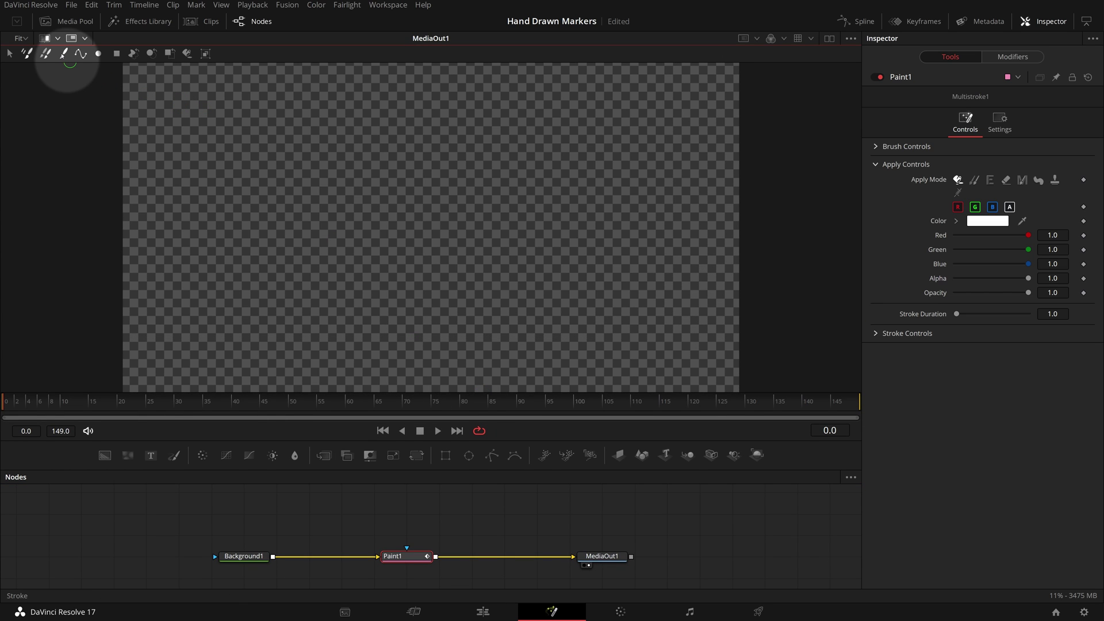
pyautogui.click(63, 54)
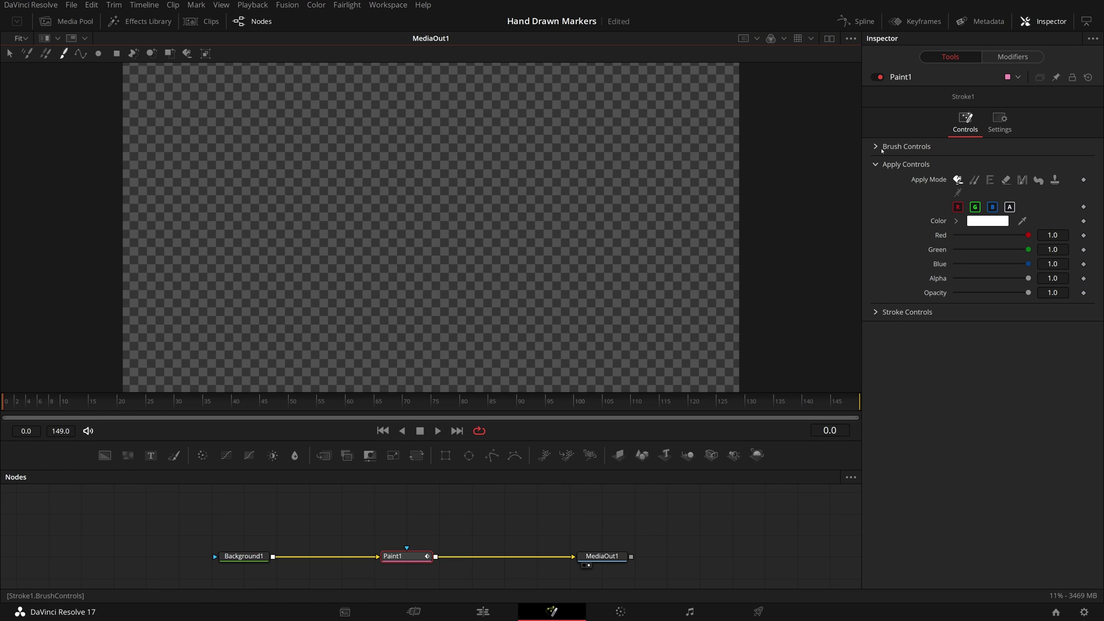
pyautogui.click(903, 146)
pyautogui.moveTo(969, 190); pyautogui.dragTo(959, 190)
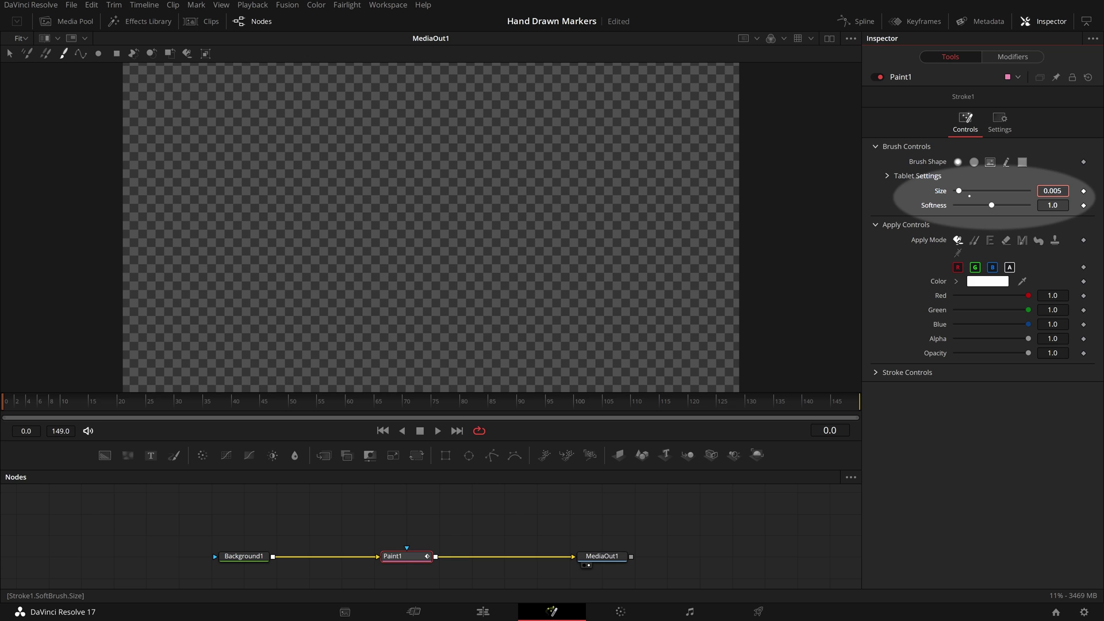
pyautogui.click(882, 374)
pyautogui.moveTo(966, 498); pyautogui.dragTo(954, 498)
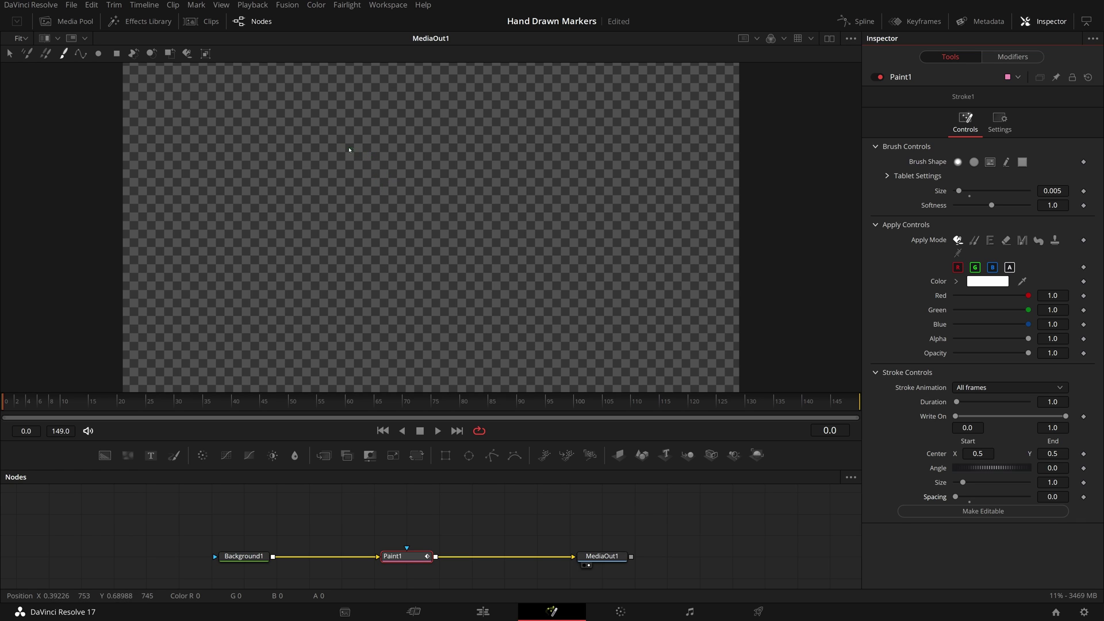
# - Paint a straight horizontal line near the top of the canvas, redrawing it until clean
pyautogui.moveTo(347, 143); pyautogui.dragTo(439, 144)
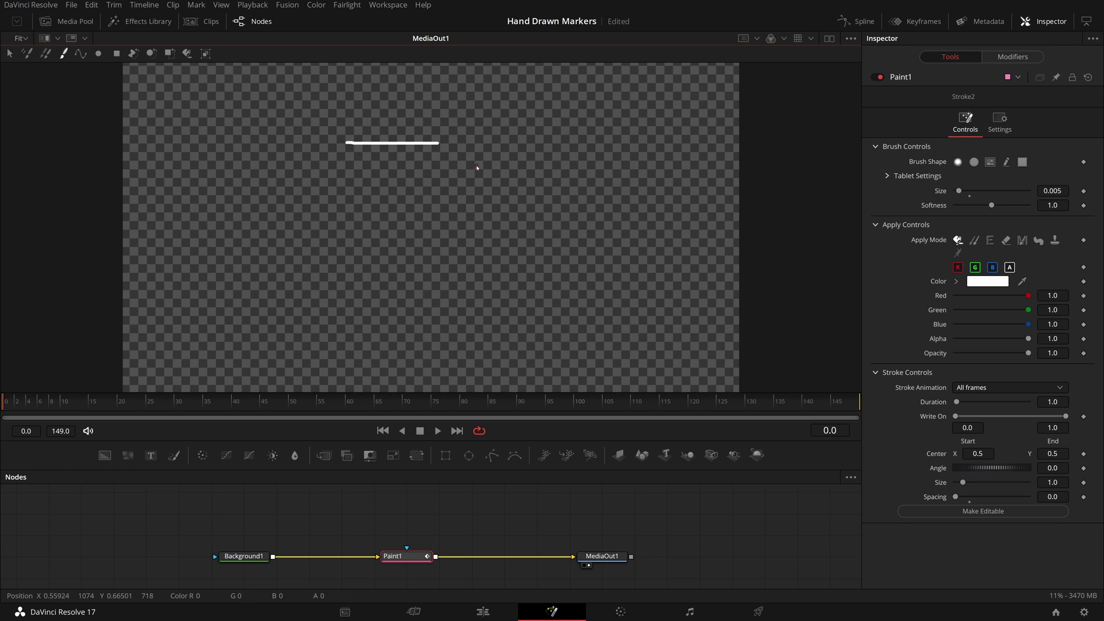
pyautogui.hotkey('ctrl', 'z')
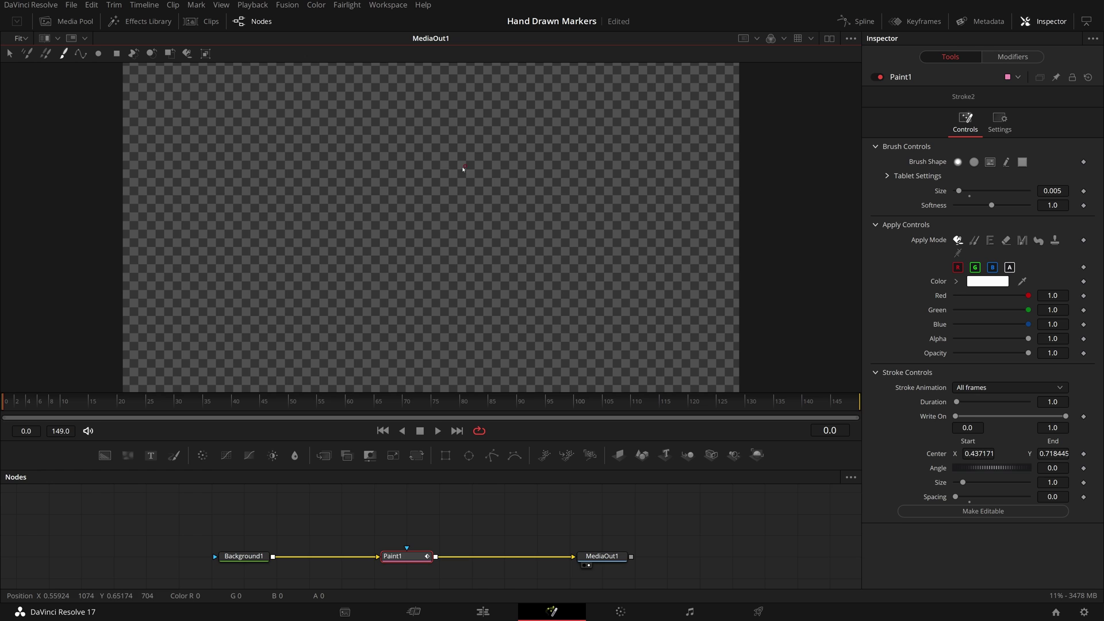
pyautogui.moveTo(339, 147); pyautogui.dragTo(432, 148)
pyautogui.hotkey('ctrl', 'z')
pyautogui.moveTo(348, 140); pyautogui.dragTo(447, 138)
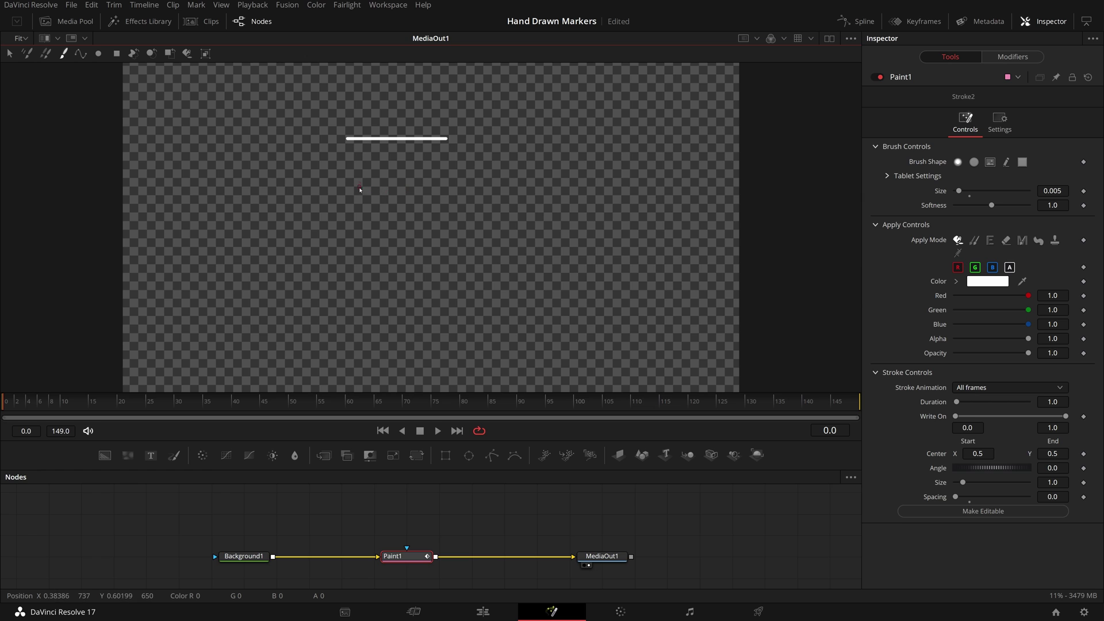
# - Paint an arrow below the line and a hand-drawn circle beneath the arrow
pyautogui.moveTo(357, 195); pyautogui.dragTo(463, 185)
pyautogui.hotkey('ctrl', 'z')
pyautogui.moveTo(358, 193)
pyautogui.mouseDown()
pyautogui.moveTo(453, 181)
pyautogui.moveTo(441, 189)
pyautogui.mouseUp()
pyautogui.moveTo(405, 242)
pyautogui.mouseDown()
pyautogui.moveTo(385, 252)
pyautogui.moveTo(424, 307)
pyautogui.moveTo(457, 253)
pyautogui.moveTo(400, 236)
pyautogui.mouseUp()
pyautogui.click(1013, 57)
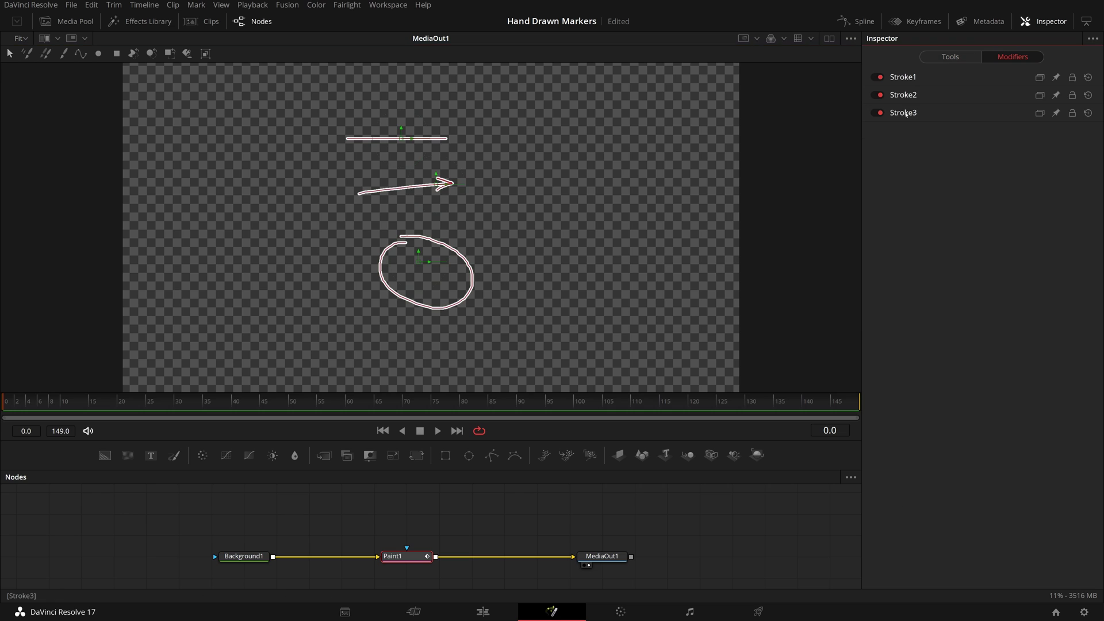
# - Rename the first paint stroke to Line
pyautogui.rightClick(906, 77)
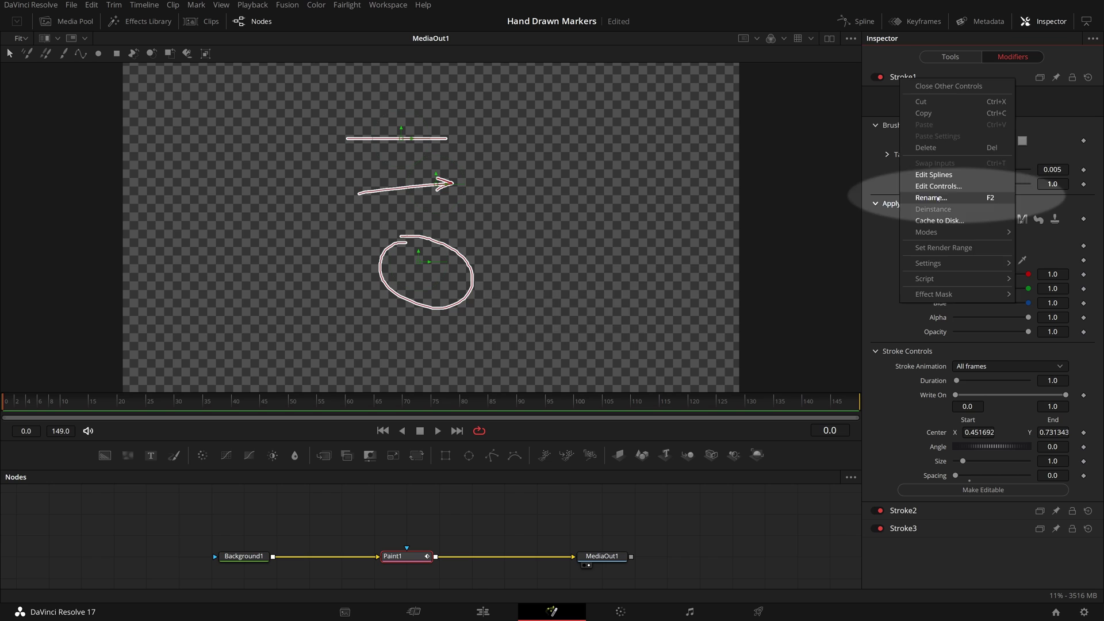
pyautogui.click(931, 198)
pyautogui.write('Line')
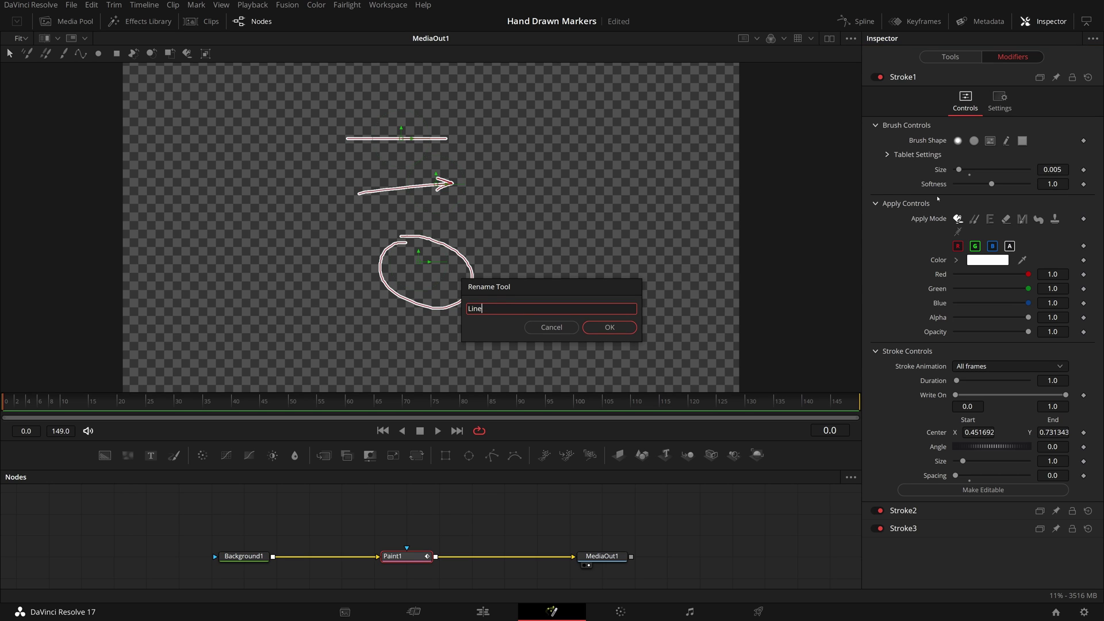
pyautogui.click(609, 328)
pyautogui.click(907, 77)
# - Rename the second and third strokes to Arrow and Circle
pyautogui.rightClick(906, 96)
pyautogui.moveTo(939, 246)
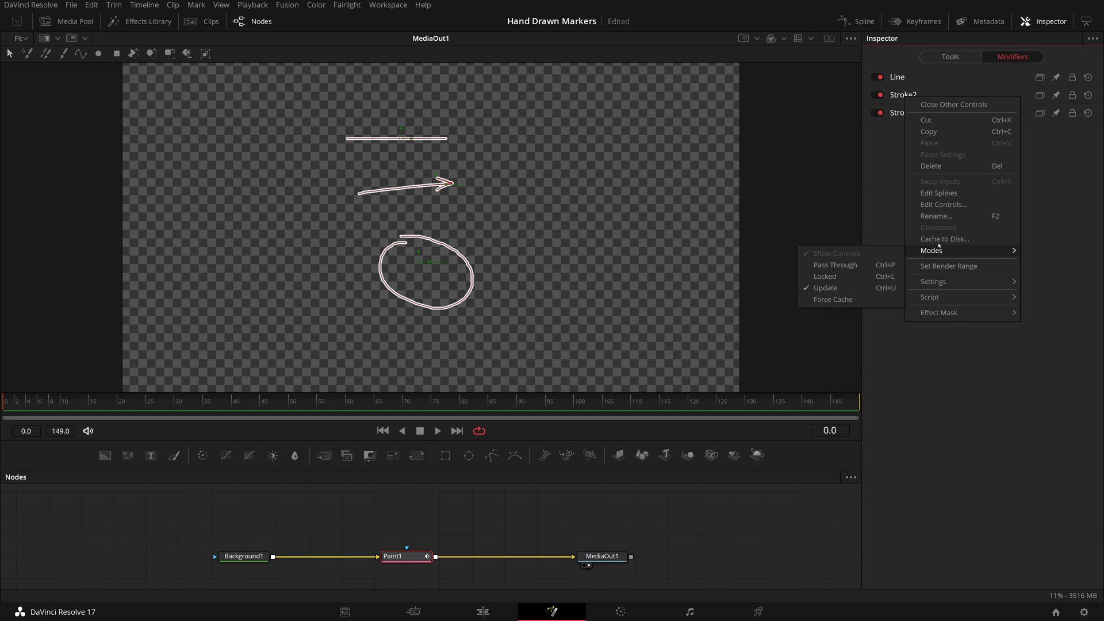
pyautogui.click(943, 217)
pyautogui.write('Arrow')
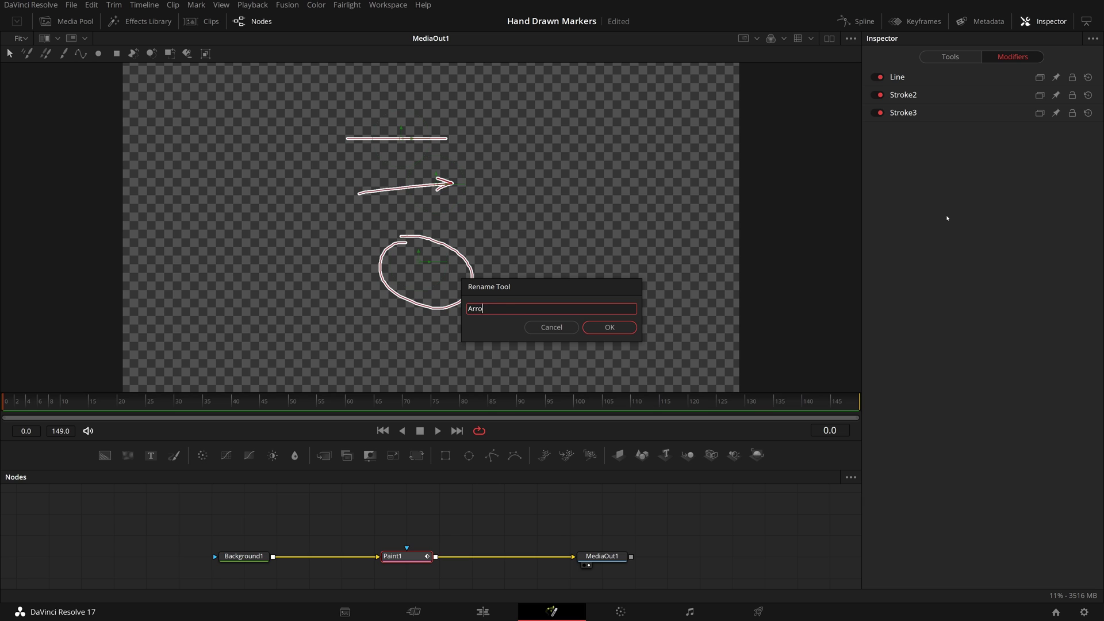
pyautogui.press('Return')
pyautogui.rightClick(914, 114)
pyautogui.click(946, 235)
pyautogui.write('Circle')
pyautogui.press('Return')
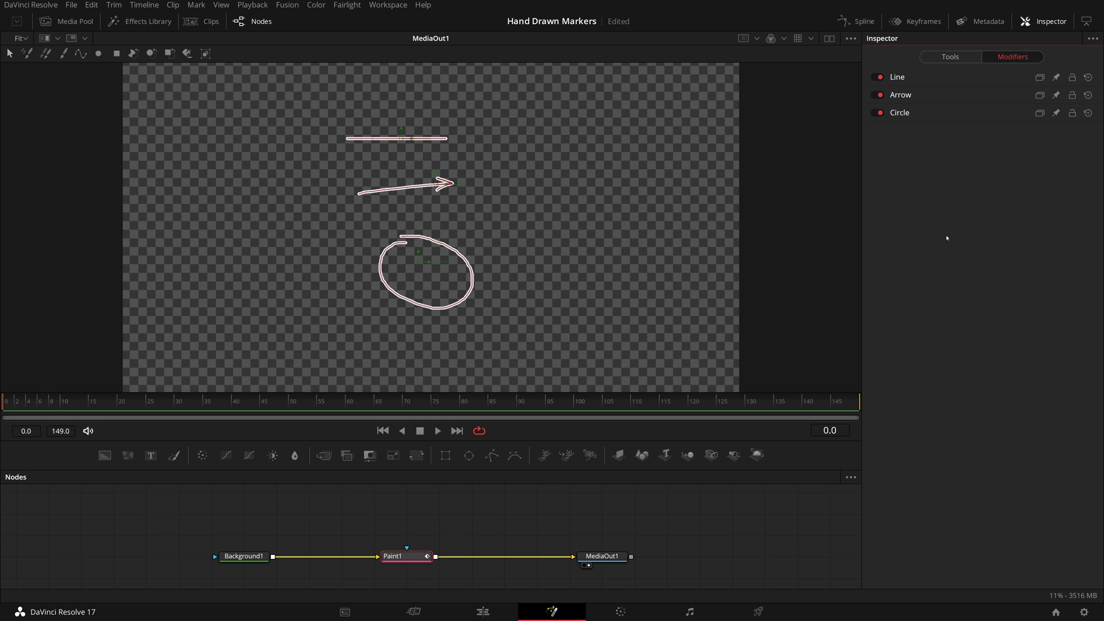
# - Expand the Line stroke and test its Blend, fading it out and back to 1.0
pyautogui.click(905, 80)
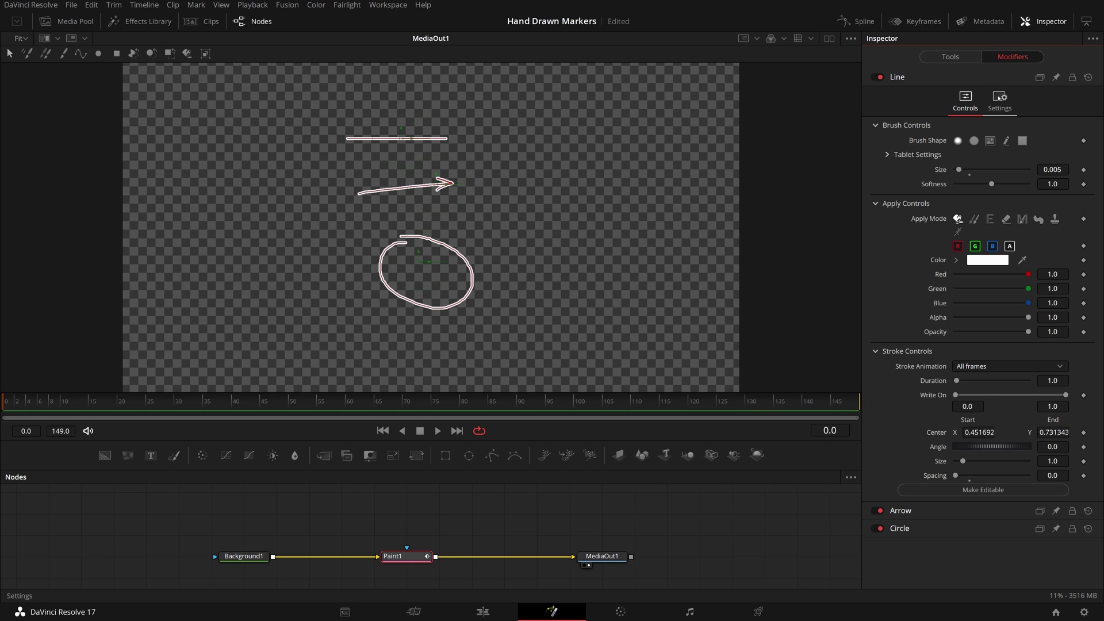
pyautogui.click(1000, 99)
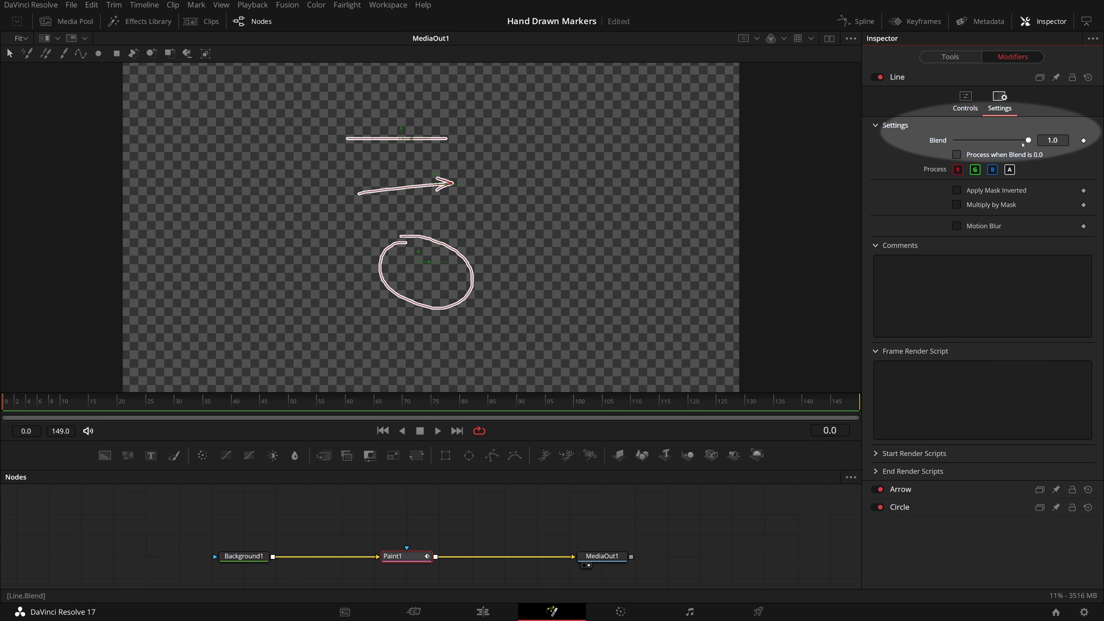
pyautogui.moveTo(1028, 141); pyautogui.dragTo(950, 145)
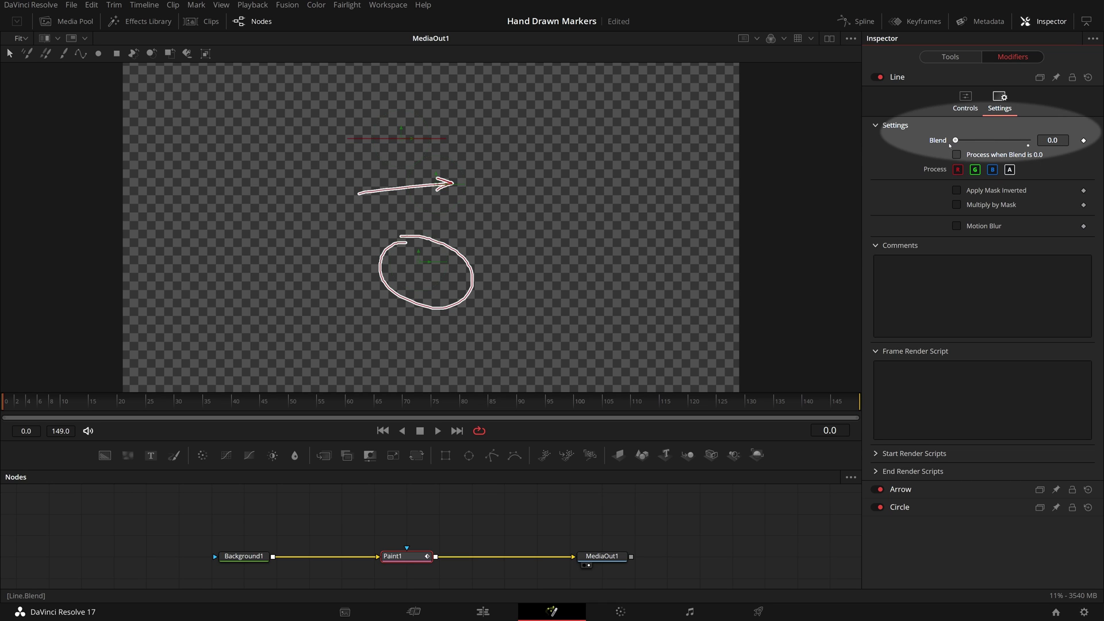
pyautogui.moveTo(952, 143); pyautogui.dragTo(1028, 142)
pyautogui.click(966, 103)
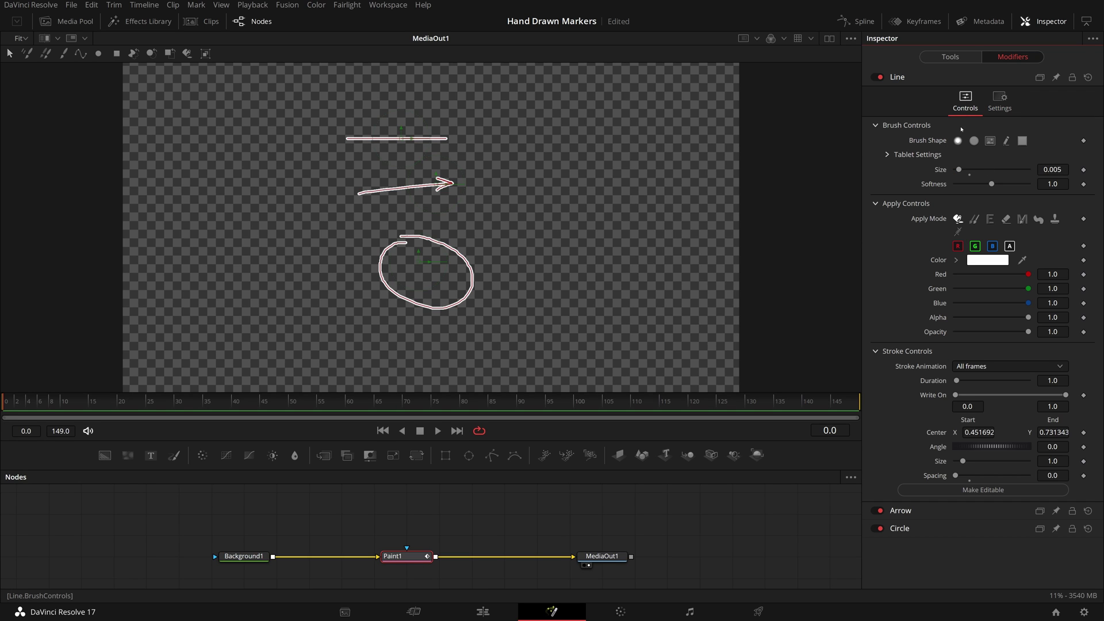
# - Add a custom control named Marker Type to the Line stroke as a ComboControl
pyautogui.rightClick(899, 79)
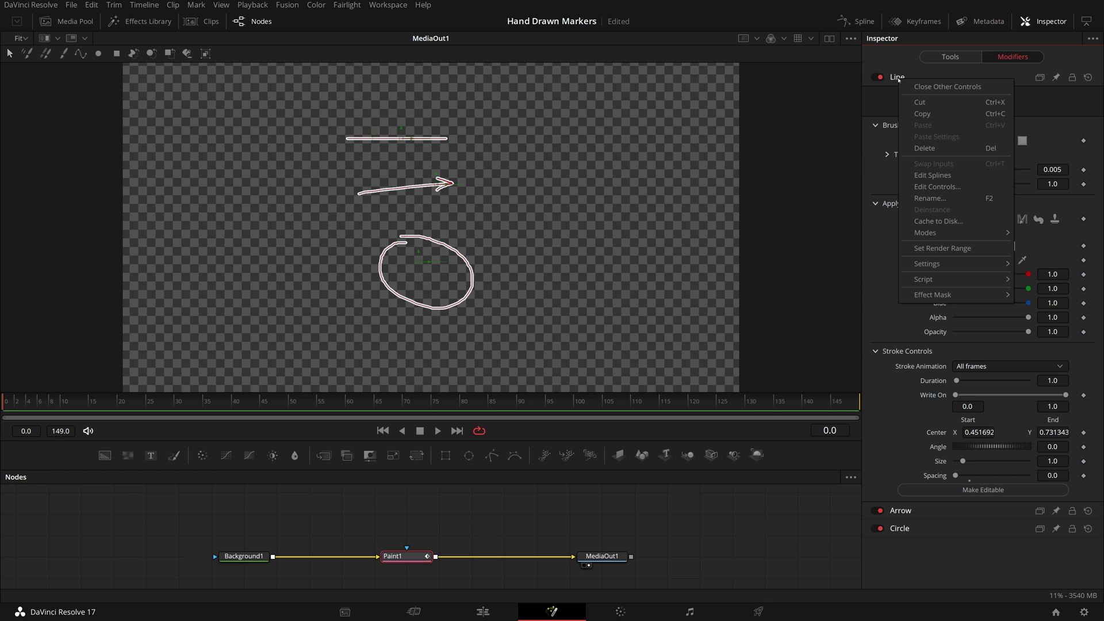
pyautogui.click(937, 187)
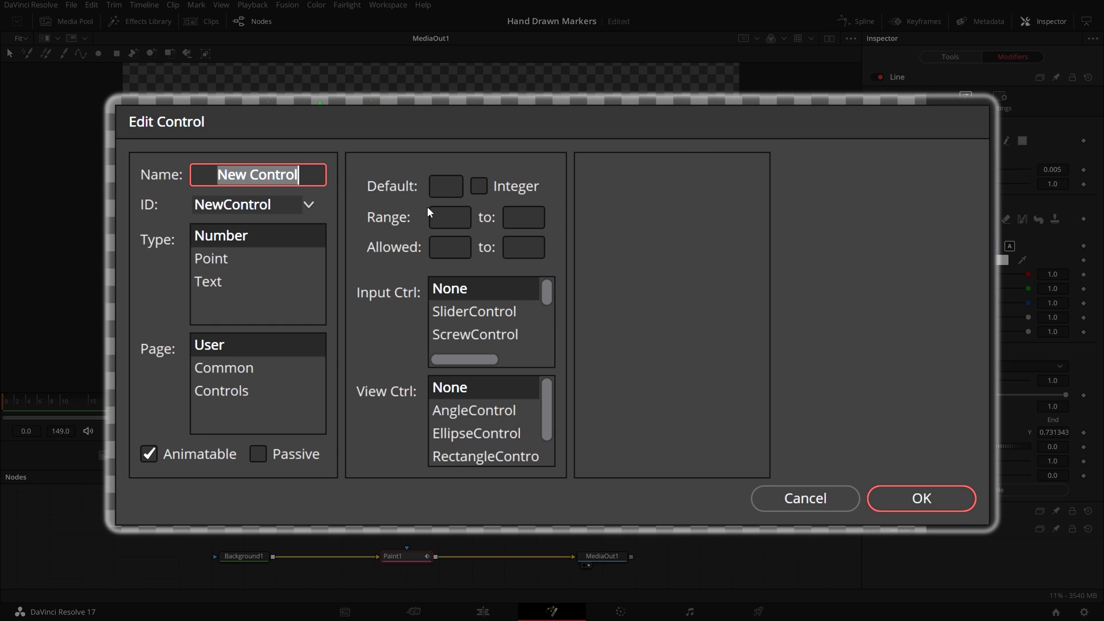
pyautogui.write('Marker T')
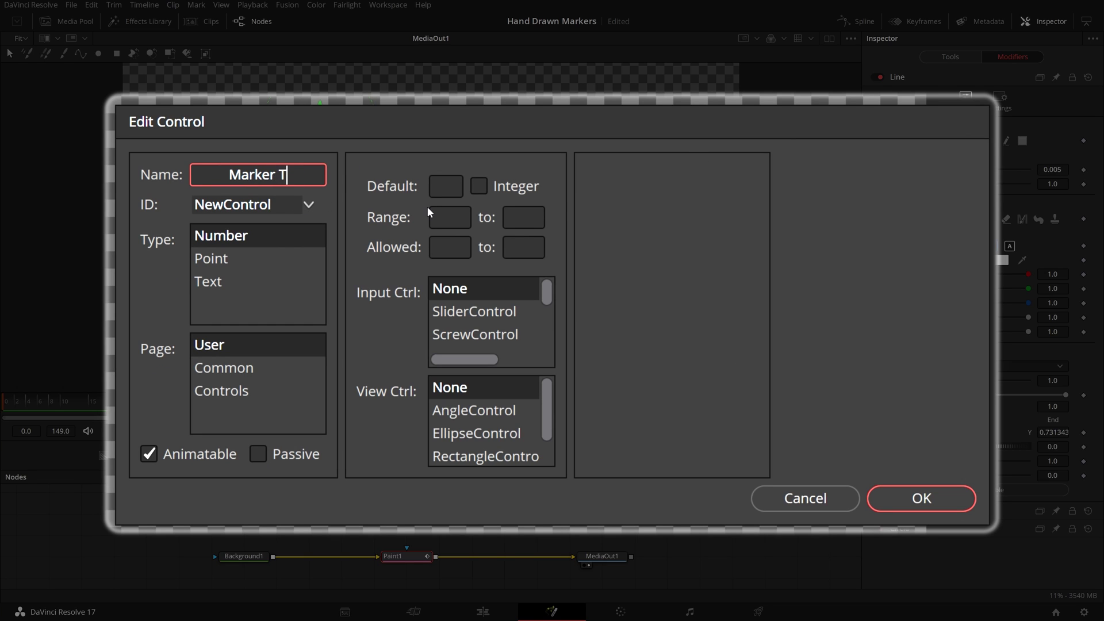
pyautogui.write('ype')
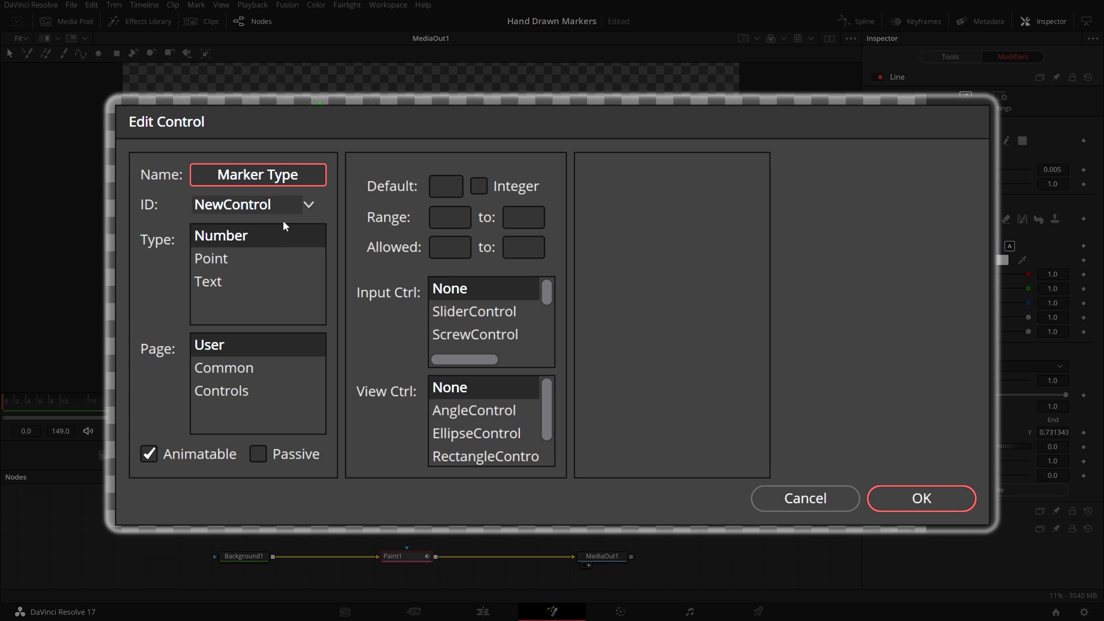
pyautogui.click(264, 239)
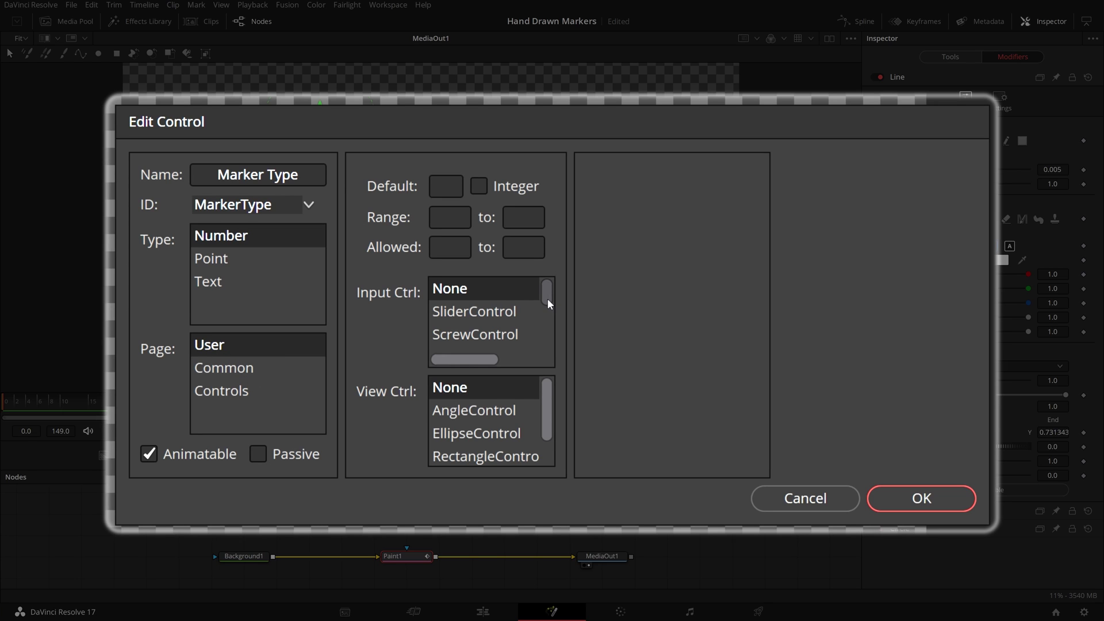
pyautogui.scroll(-3, 548, 299)
pyautogui.scroll(-3, 546, 335)
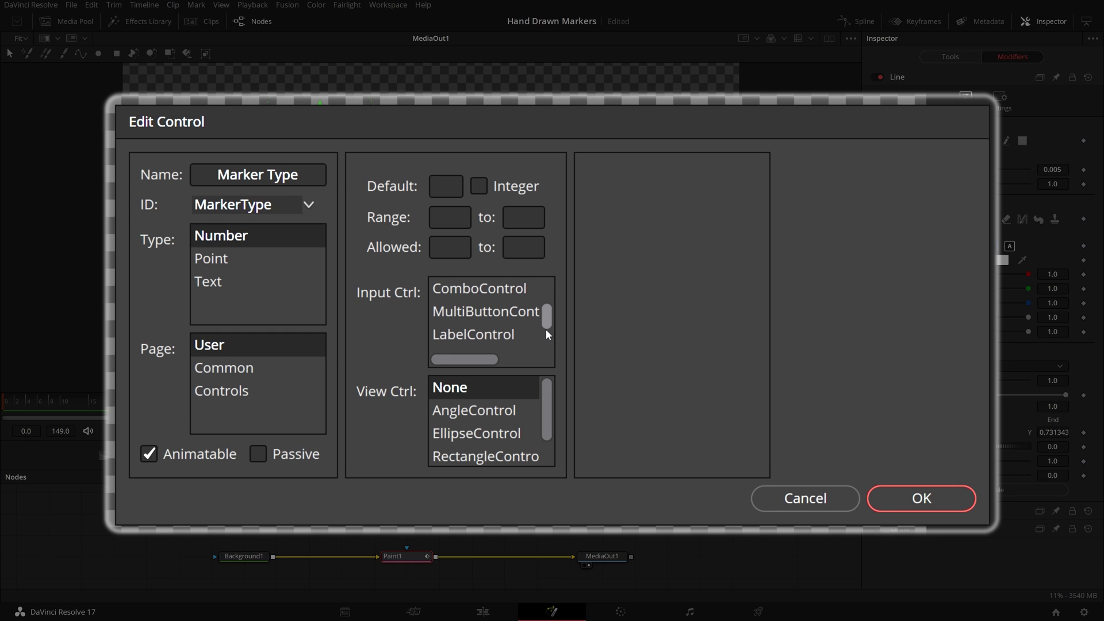
pyautogui.click(467, 289)
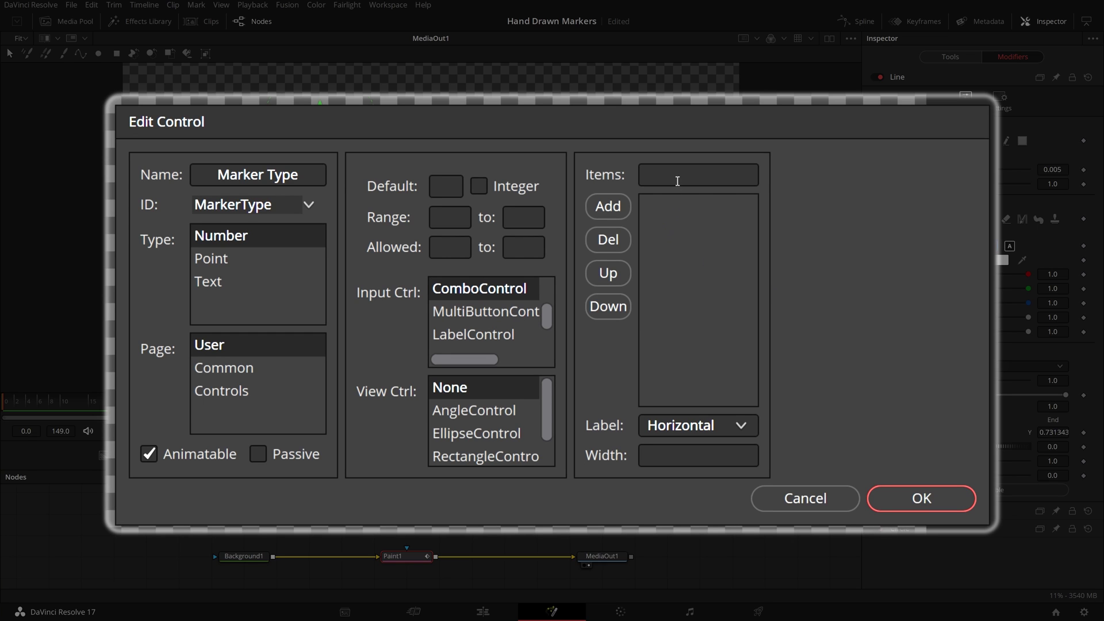
# - Fill the Marker Type dropdown with the items Line, Arrow and Circle and confirm
pyautogui.click(683, 183)
pyautogui.write('Line')
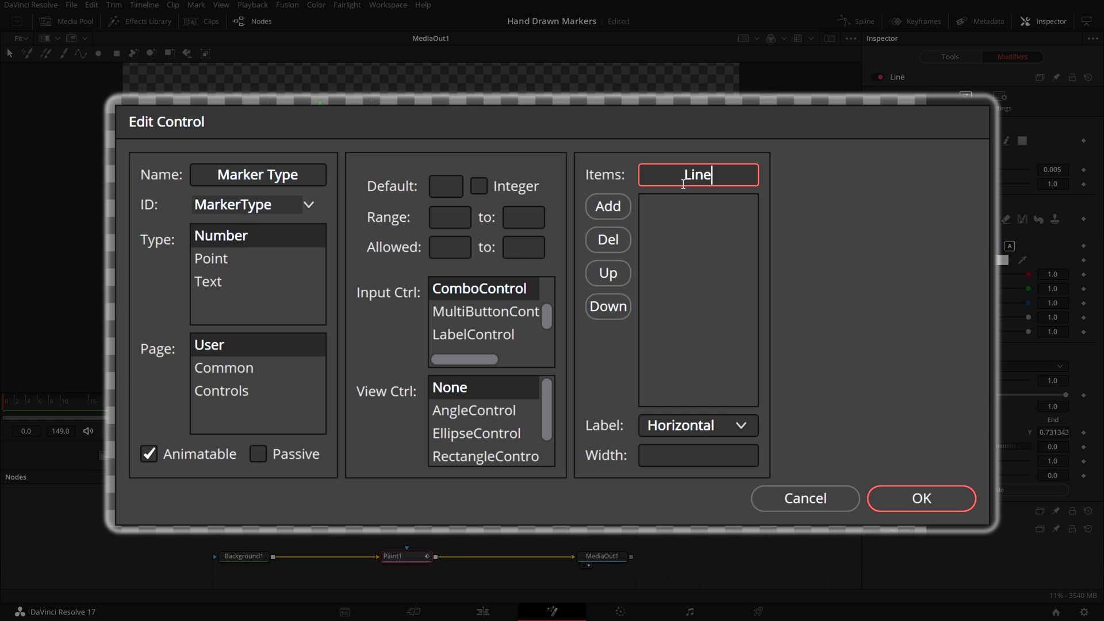
pyautogui.click(607, 206)
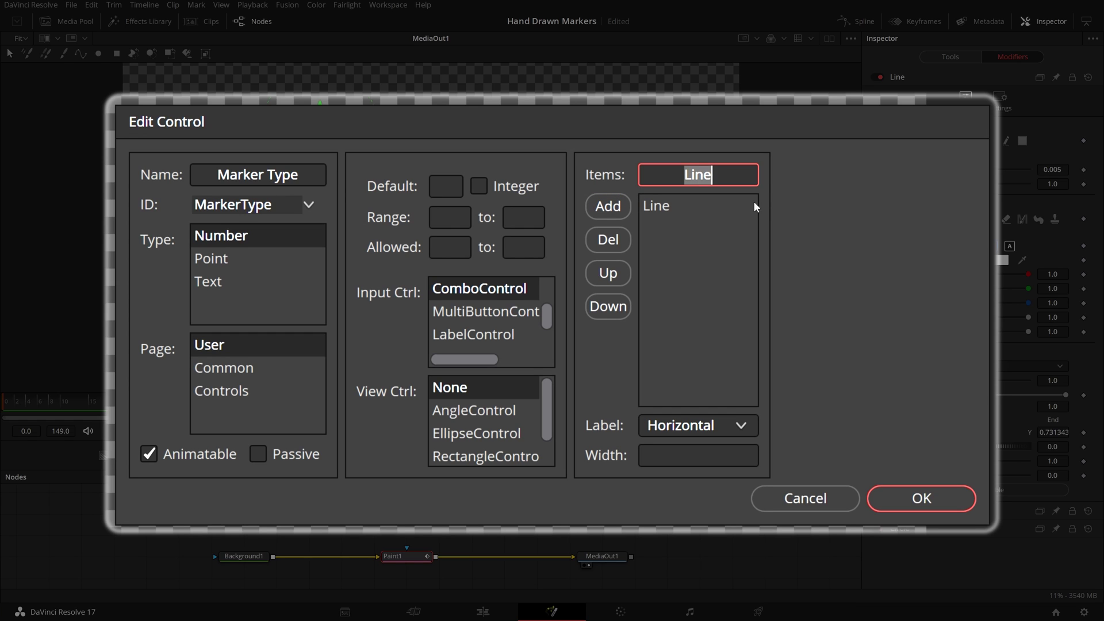
pyautogui.write('Arrow')
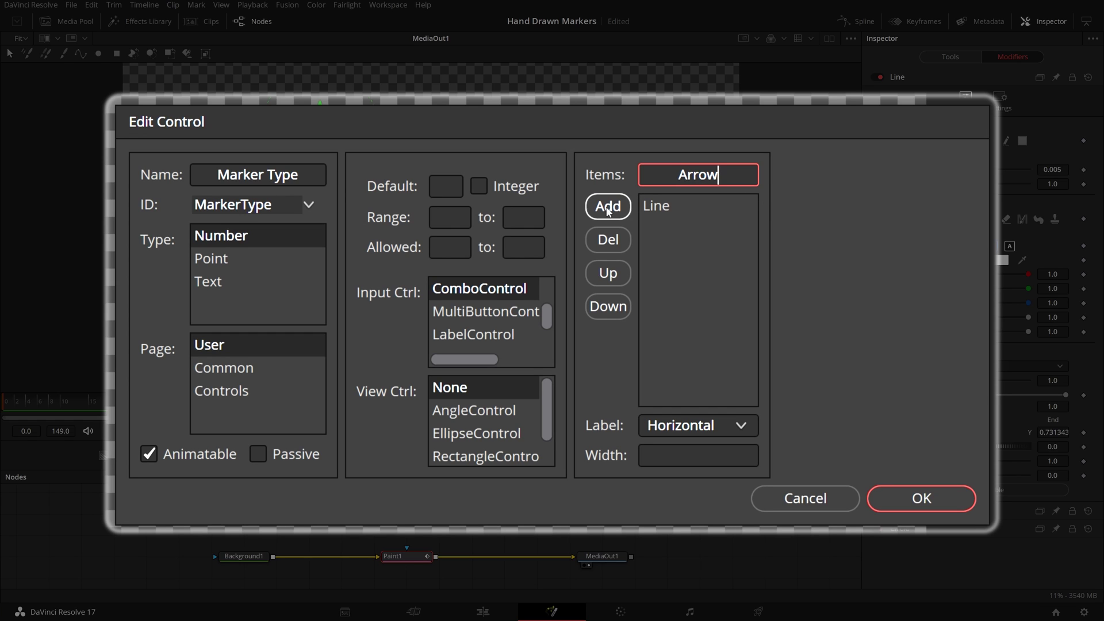
pyautogui.click(608, 205)
pyautogui.write('Circle')
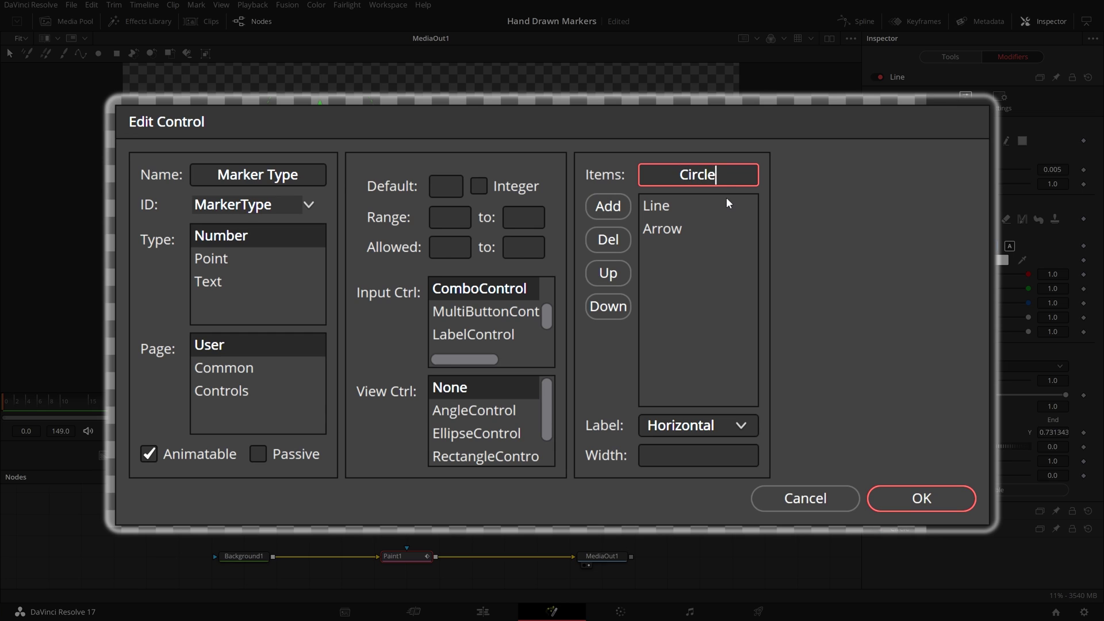
pyautogui.click(612, 207)
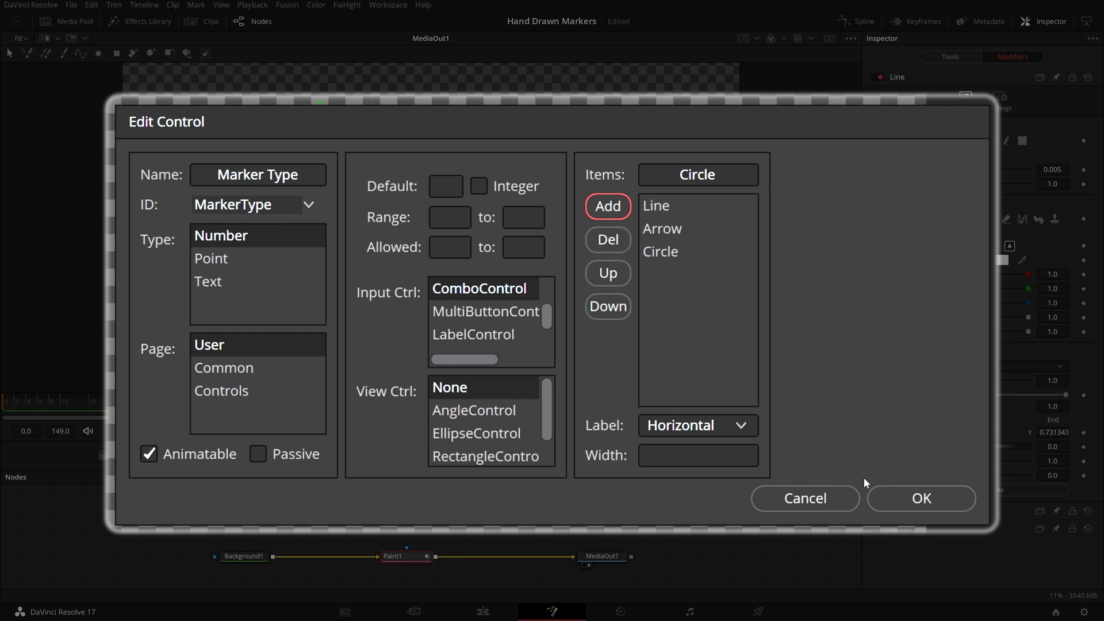
pyautogui.click(911, 503)
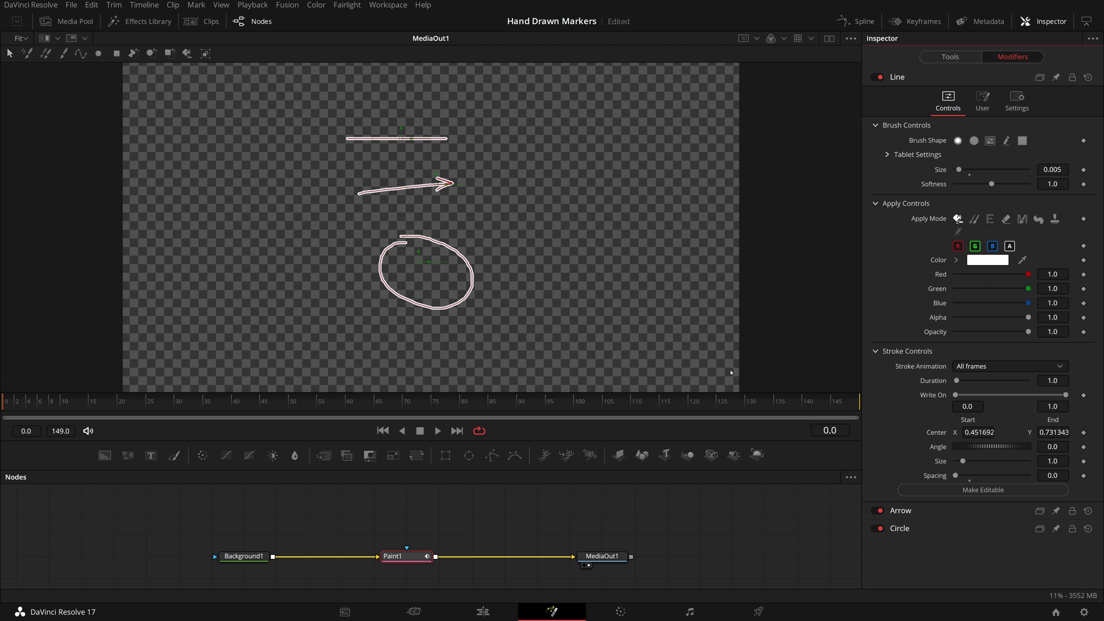
# - Open the Marker Type dropdown in the User tab to verify its items, selecting Arrow
pyautogui.click(988, 107)
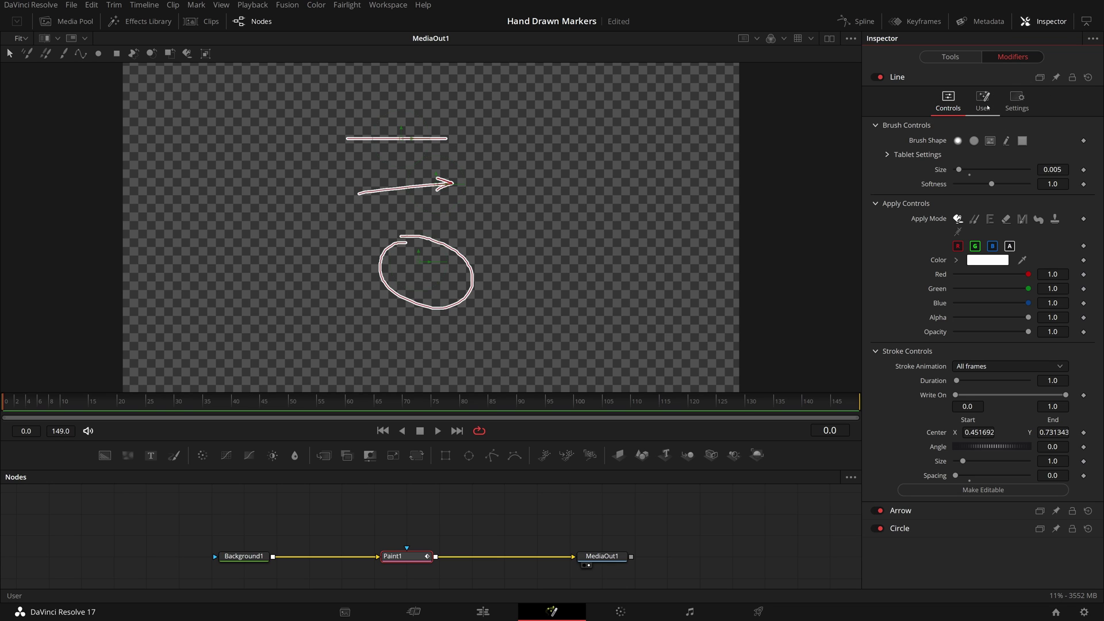
pyautogui.click(984, 103)
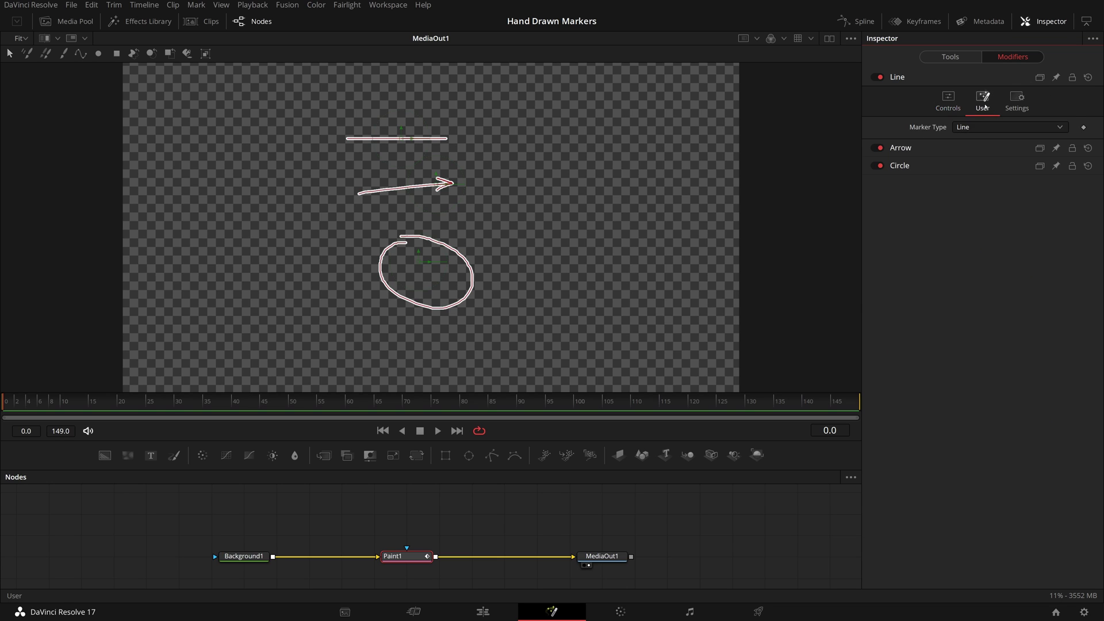
pyautogui.click(978, 127)
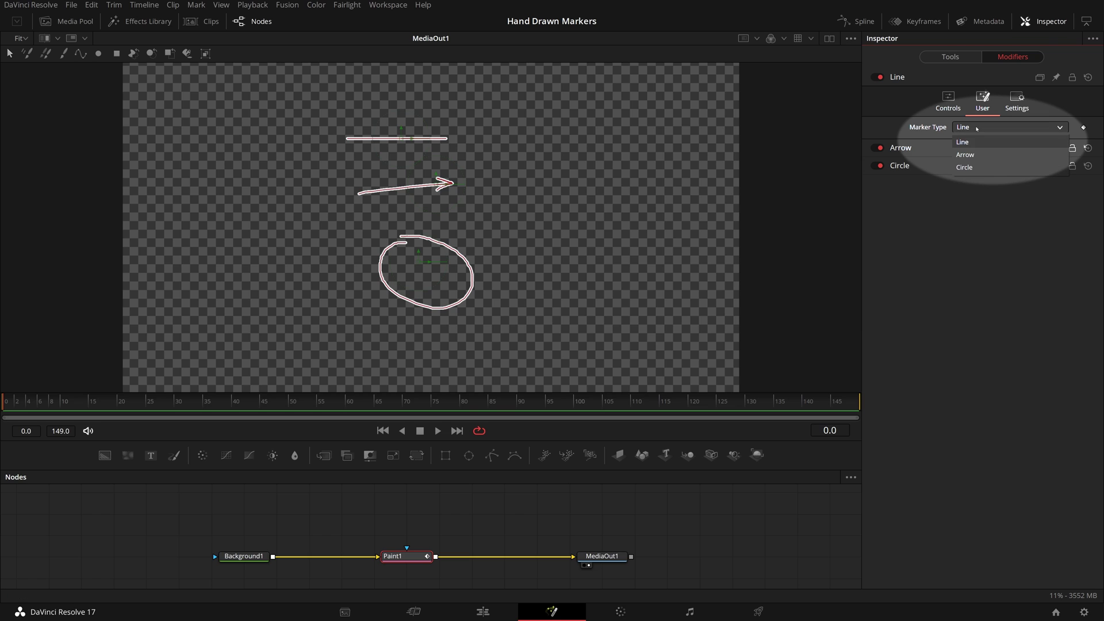
pyautogui.click(970, 156)
# - Turn the Line stroke's Blend into an expression and enter iif(MarkerType==0,1,0)
pyautogui.click(1017, 103)
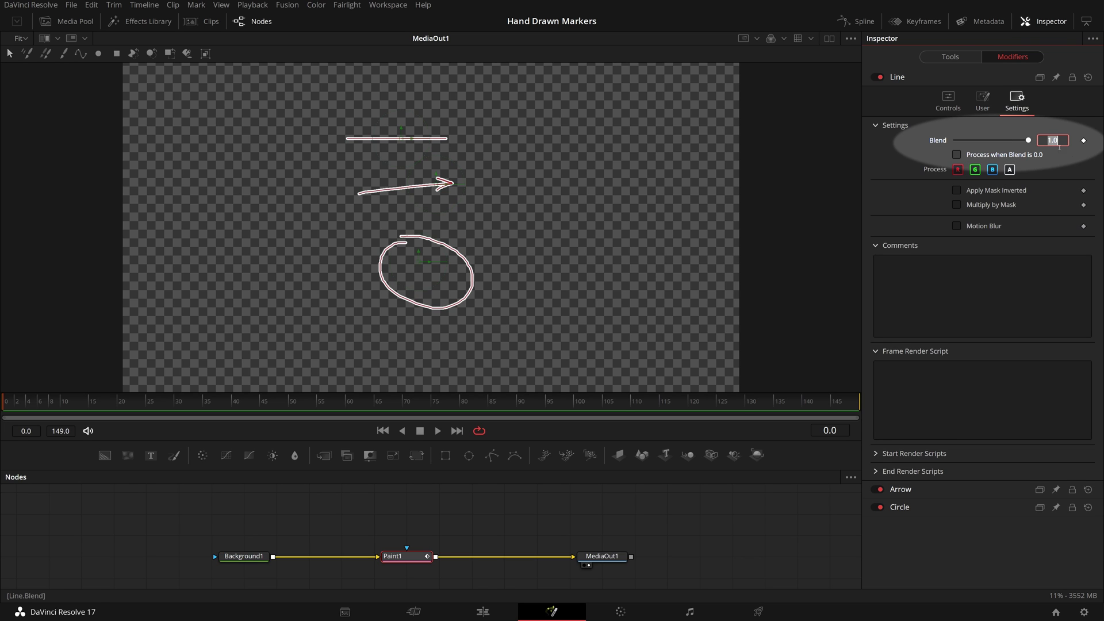
pyautogui.write('=')
pyautogui.press('Return')
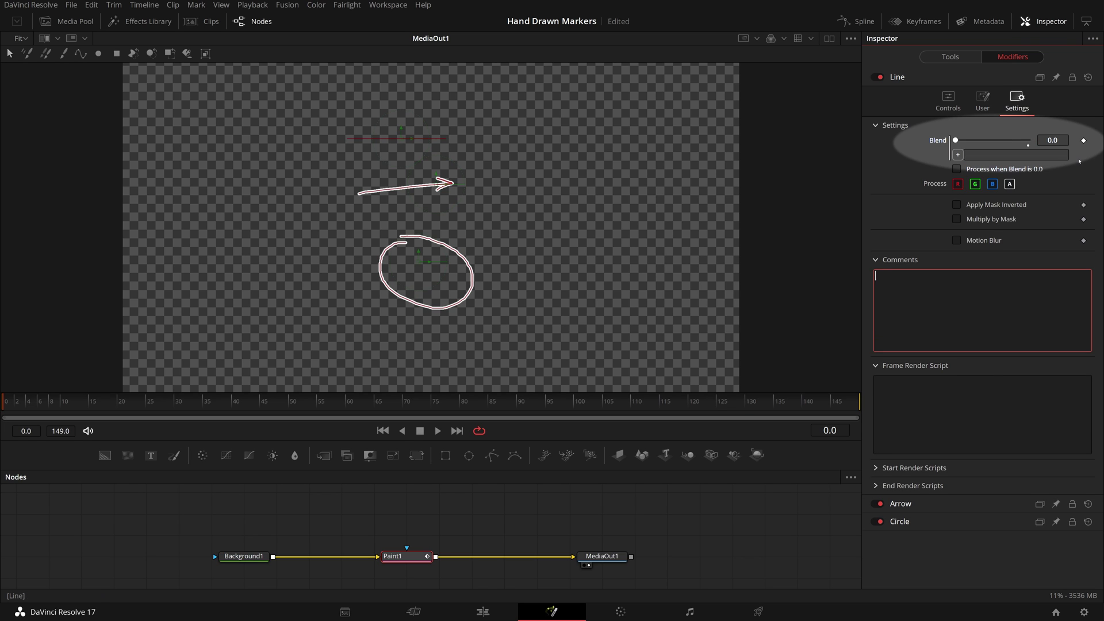
pyautogui.click(988, 157)
pyautogui.write('iif(Mark')
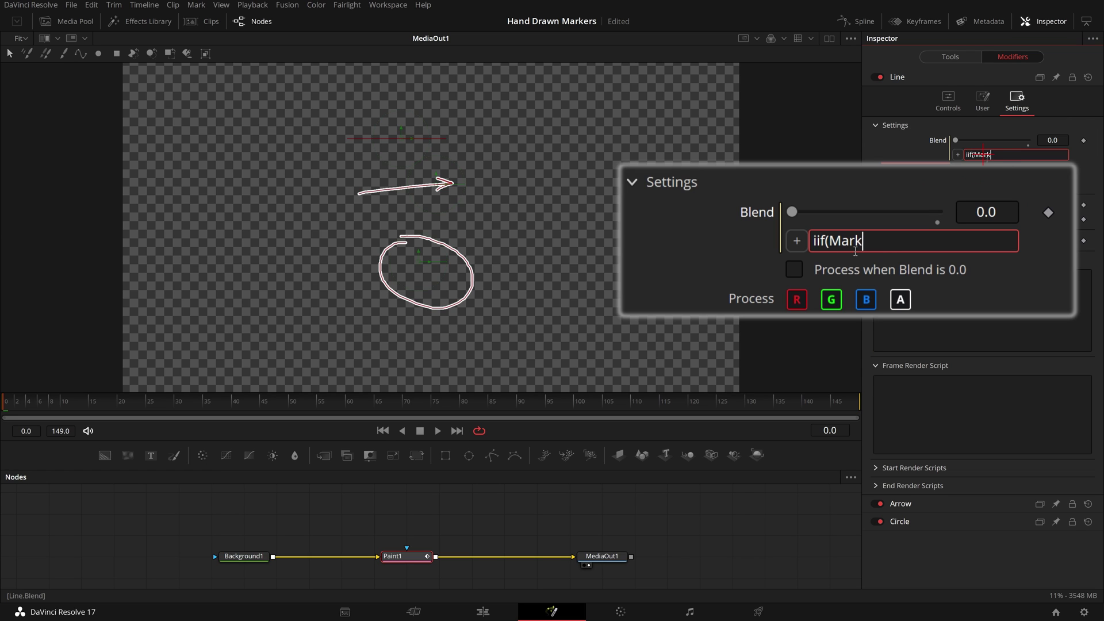
pyautogui.write('erType==0,1,0)')
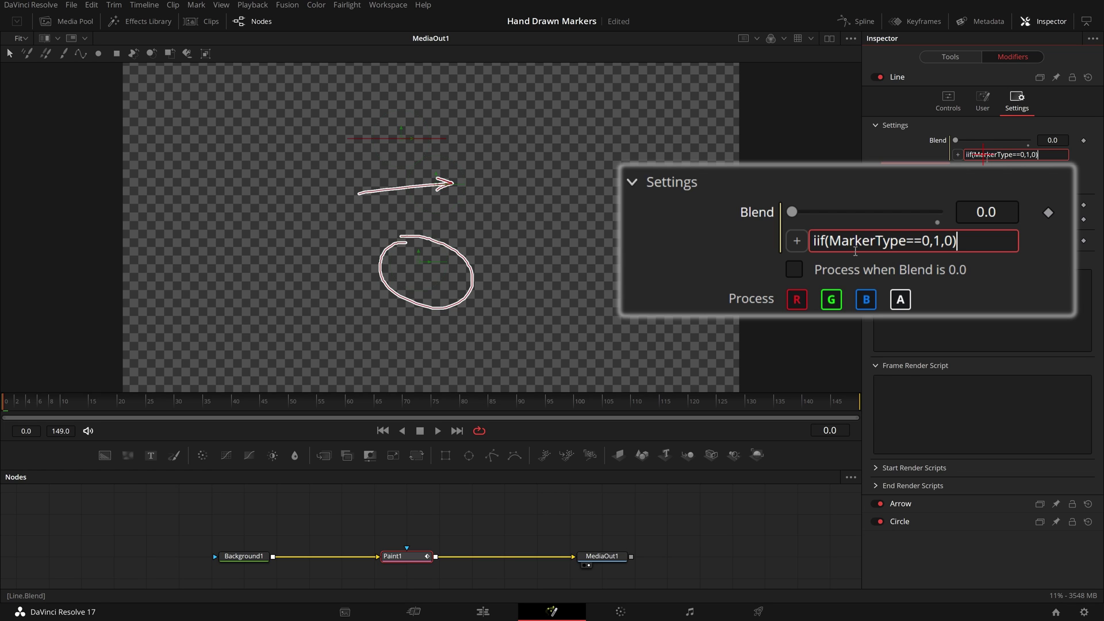
pyautogui.press('Return')
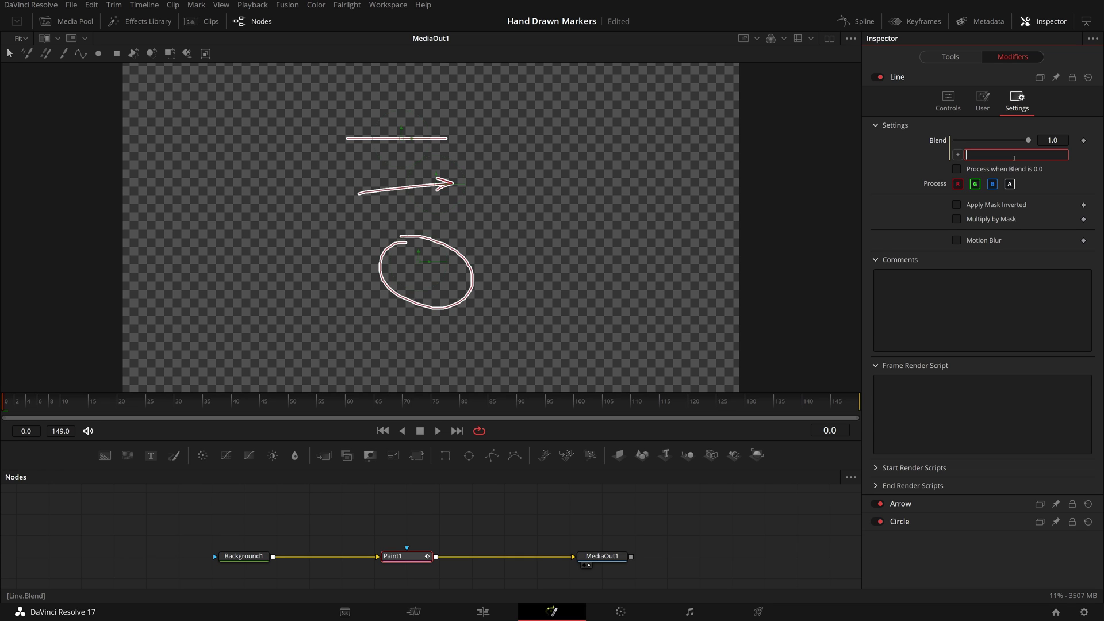
# - Pick-whip Blend to Marker Type and set its expression to iif(MarkerType==0,1,0)
pyautogui.click(957, 155)
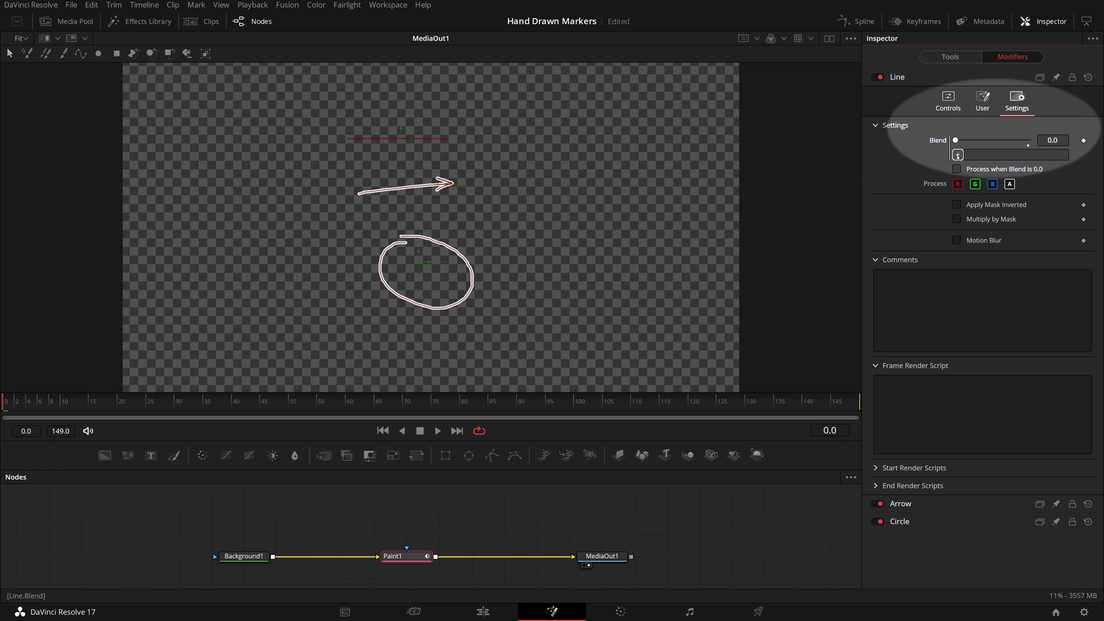
pyautogui.moveTo(957, 155); pyautogui.dragTo(978, 108)
pyautogui.moveTo(976, 108); pyautogui.dragTo(959, 127)
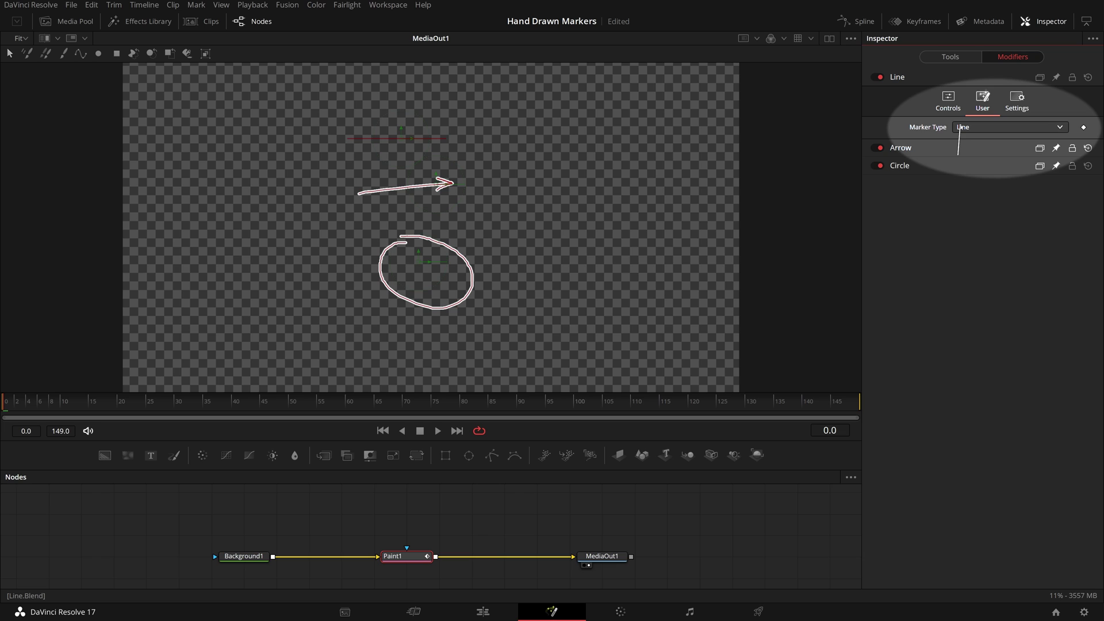
pyautogui.moveTo(959, 127); pyautogui.dragTo(959, 128)
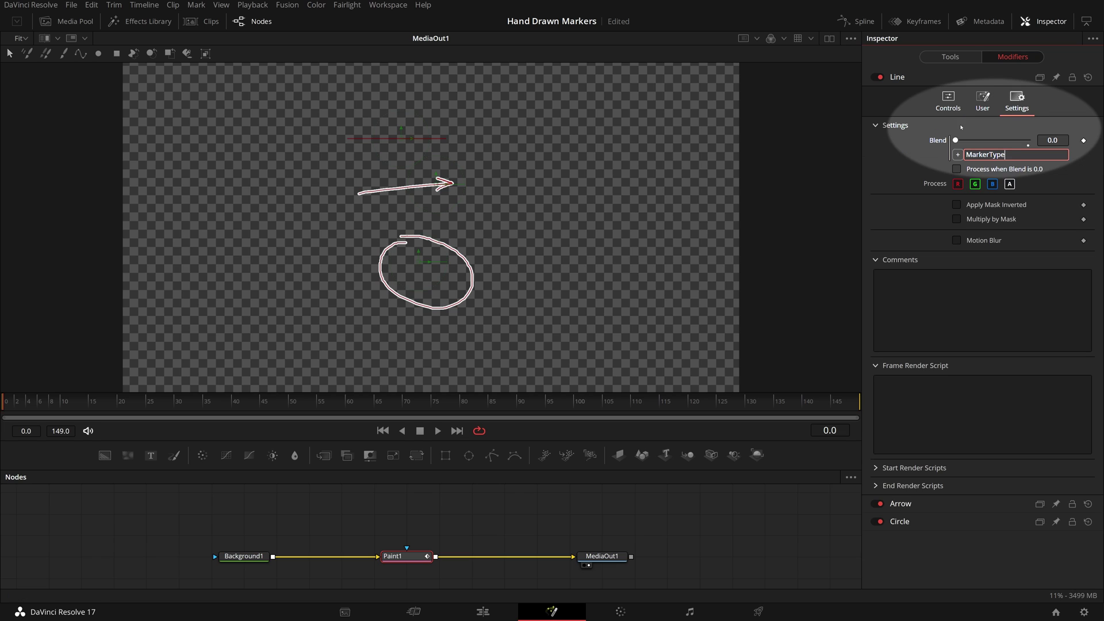
pyautogui.click(982, 155)
pyautogui.press('Home')
pyautogui.write('iif(MarkerType==0,1,0)')
pyautogui.press('Tab')
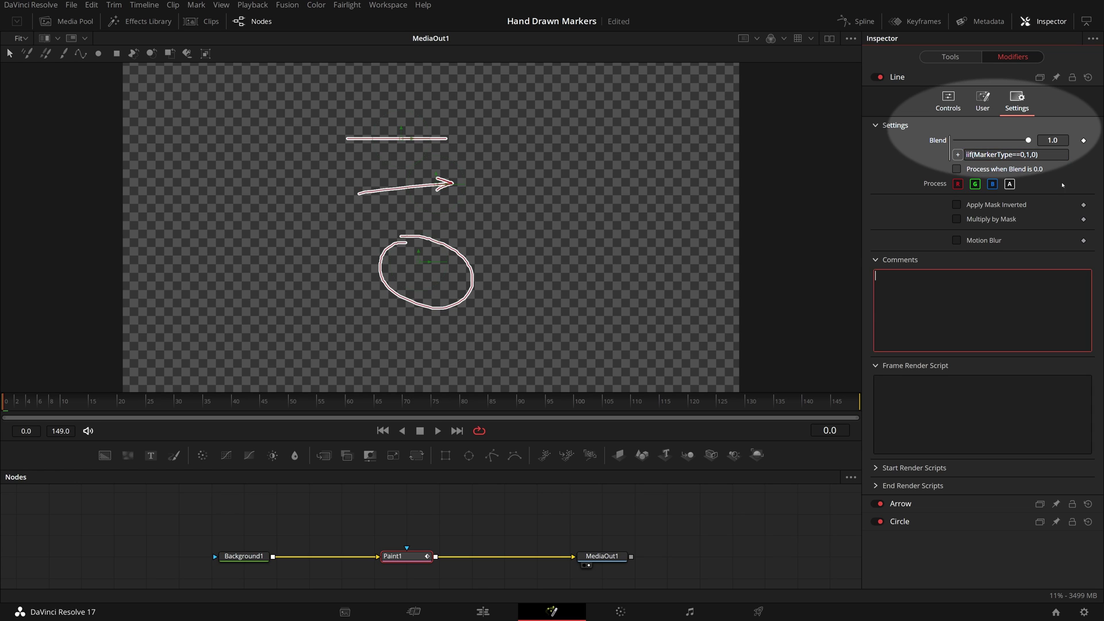
# - Test Marker Type with Arrow to hide the line, then set it back to Line
pyautogui.click(983, 100)
pyautogui.click(974, 128)
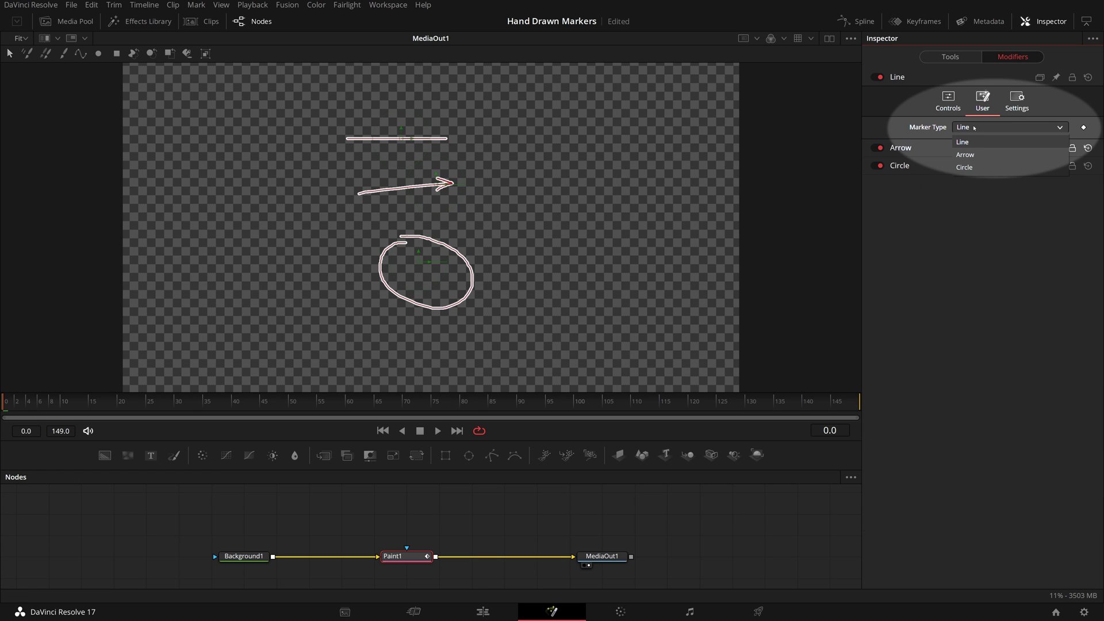
pyautogui.click(966, 154)
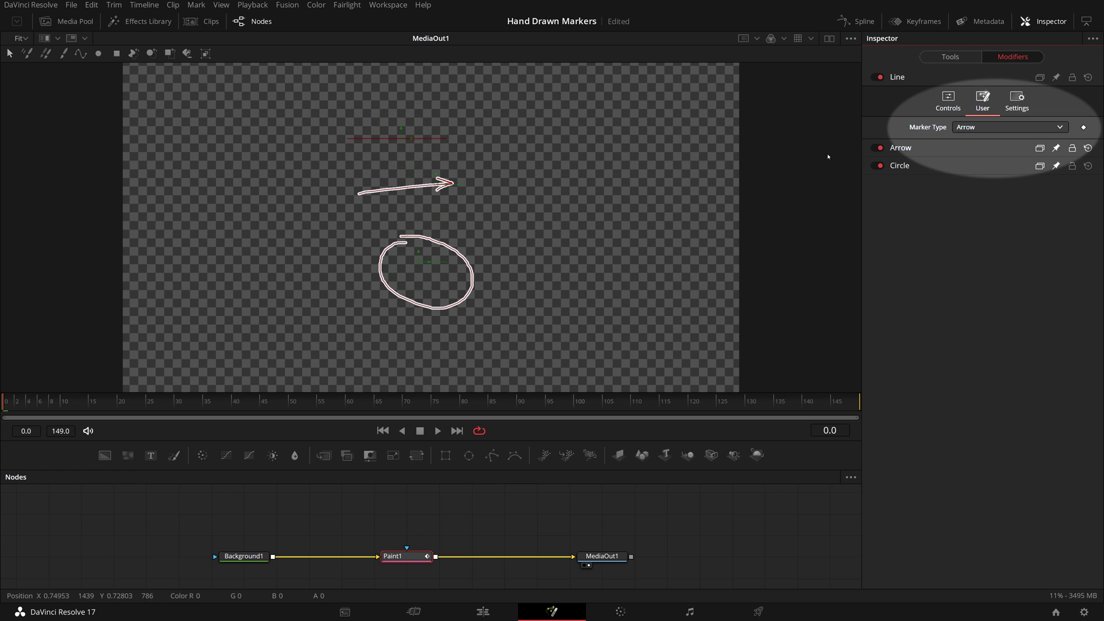
pyautogui.click(980, 128)
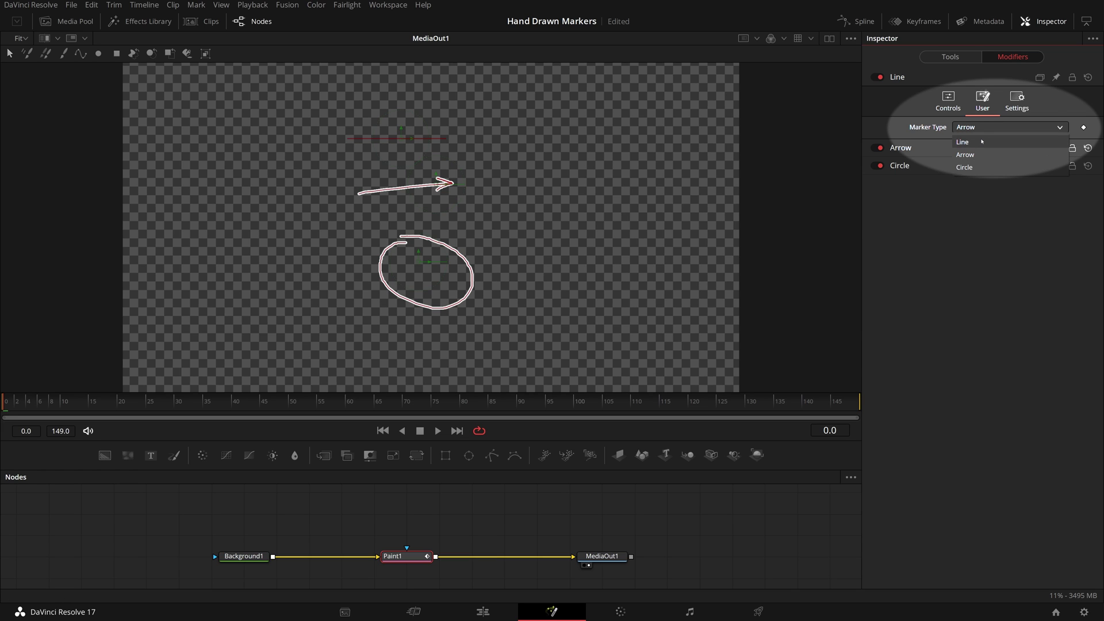
pyautogui.click(981, 141)
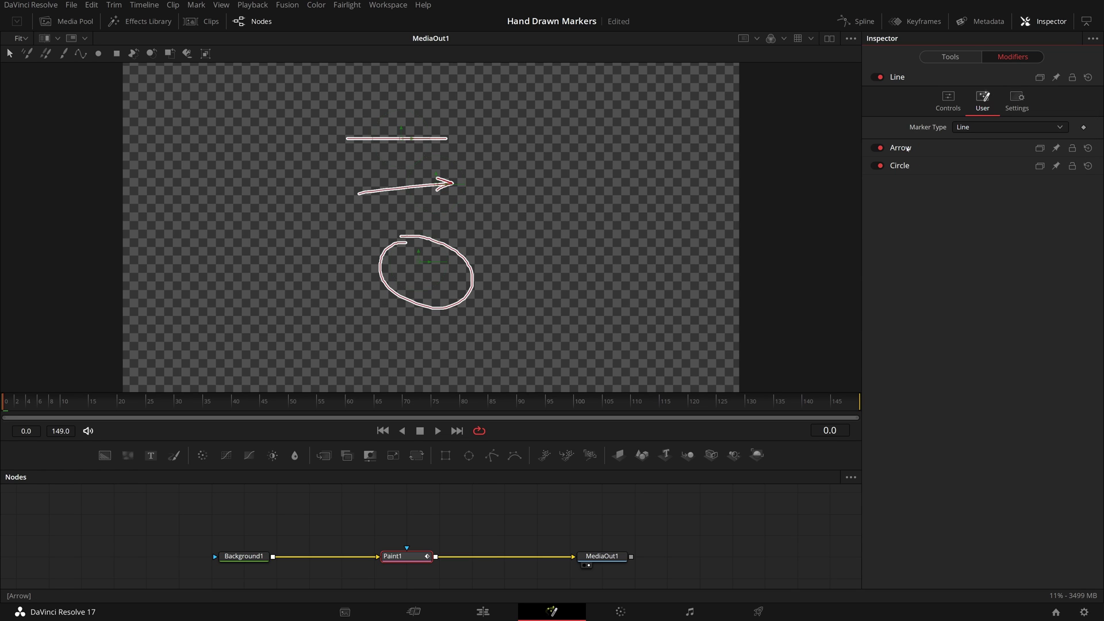
# - Give the Arrow stroke's Blend the expression iif(Line.MarkerType==1,1,0), linked to Marker Type
pyautogui.click(993, 148)
pyautogui.click(1000, 171)
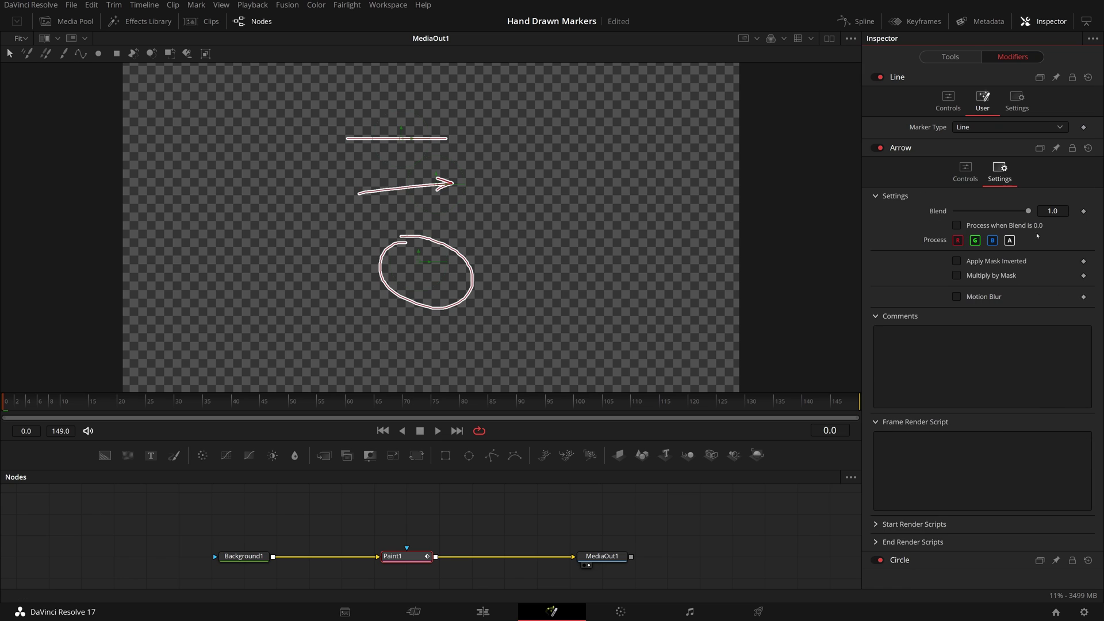
pyautogui.write('0')
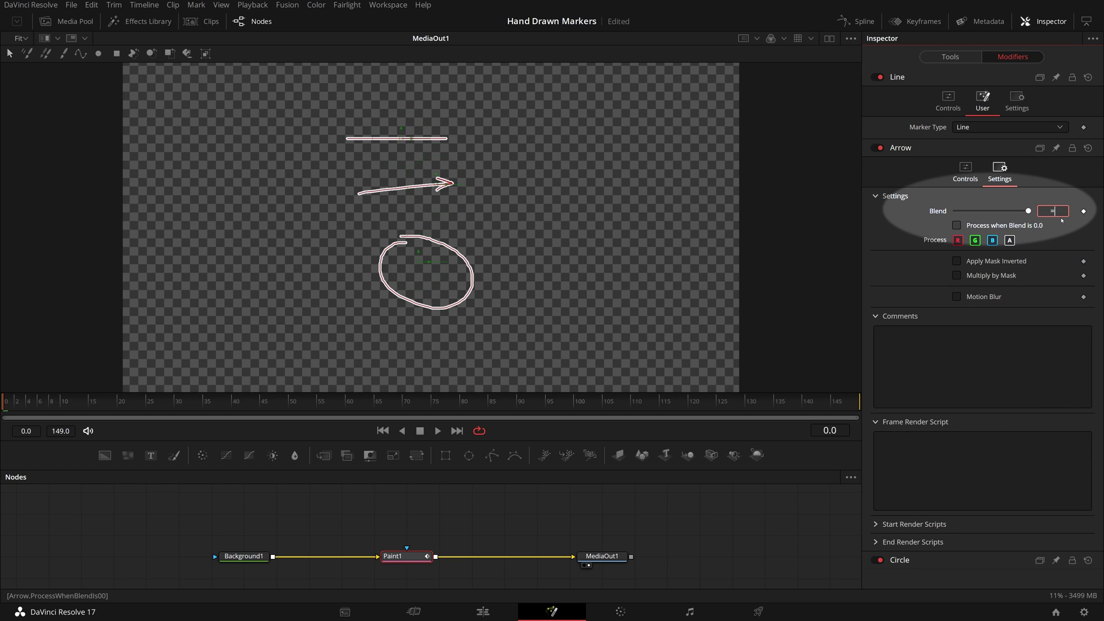
pyautogui.press('Tab')
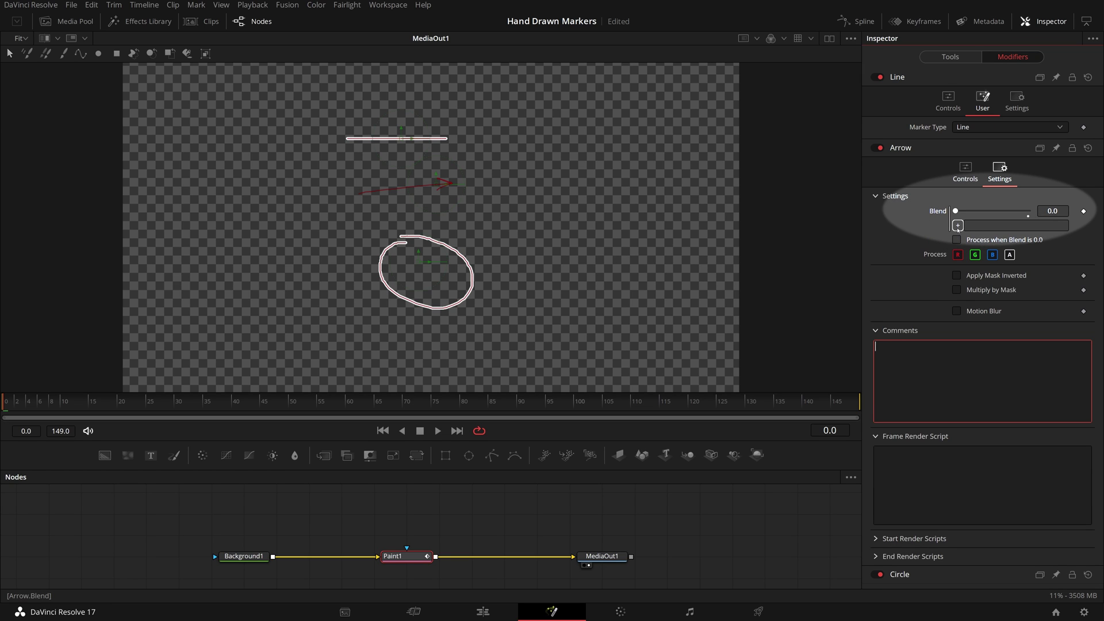
pyautogui.click(958, 226)
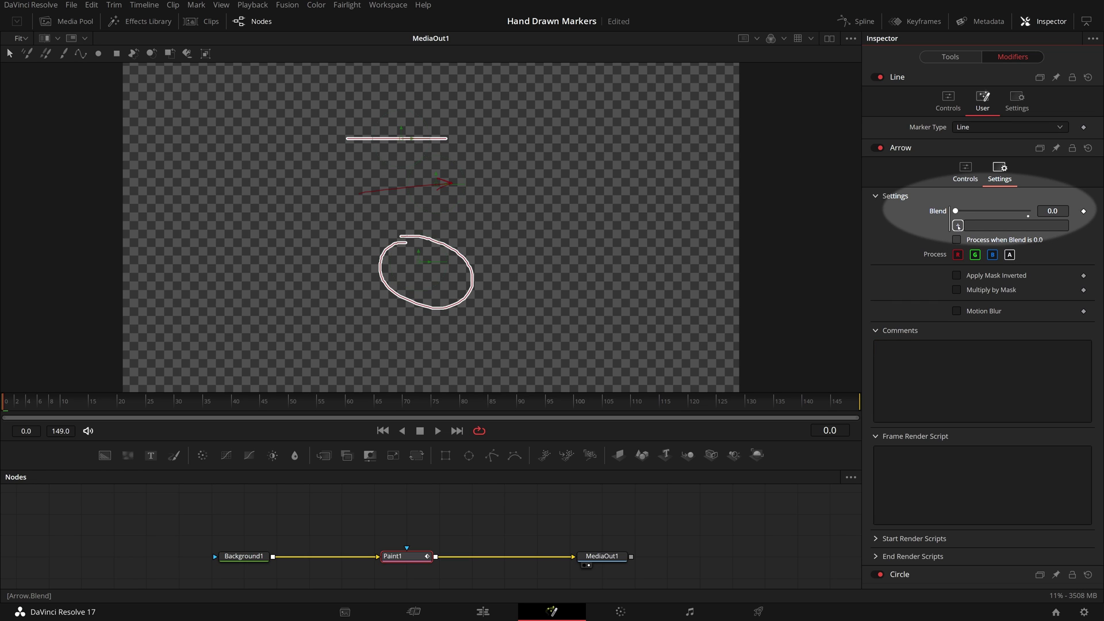
pyautogui.moveTo(958, 226); pyautogui.dragTo(962, 129)
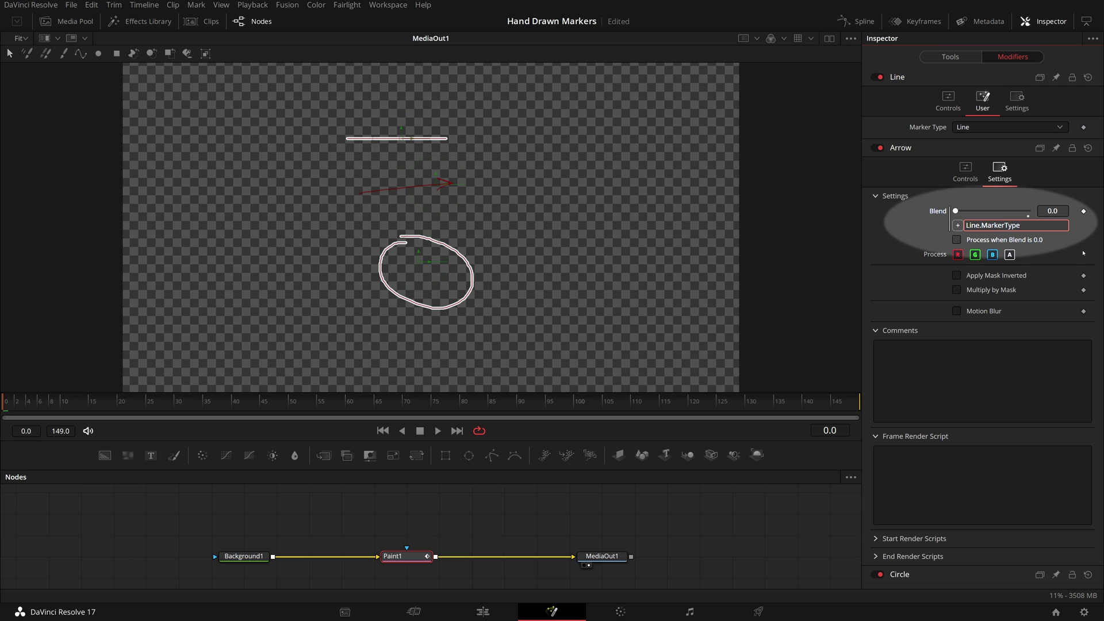
pyautogui.write('iif(')
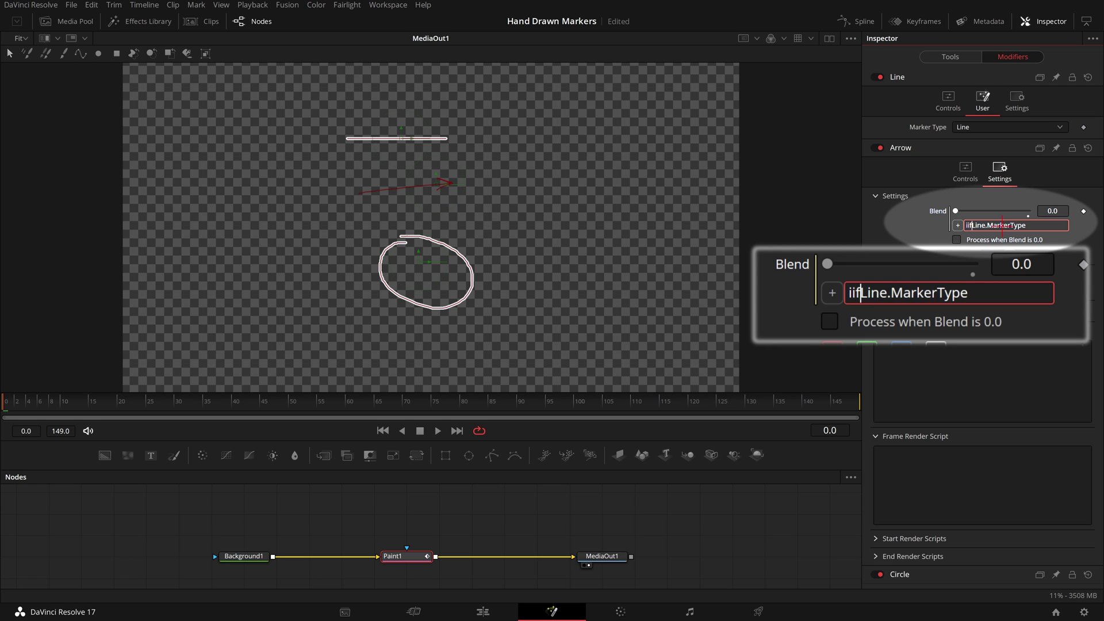
pyautogui.write('==1,1')
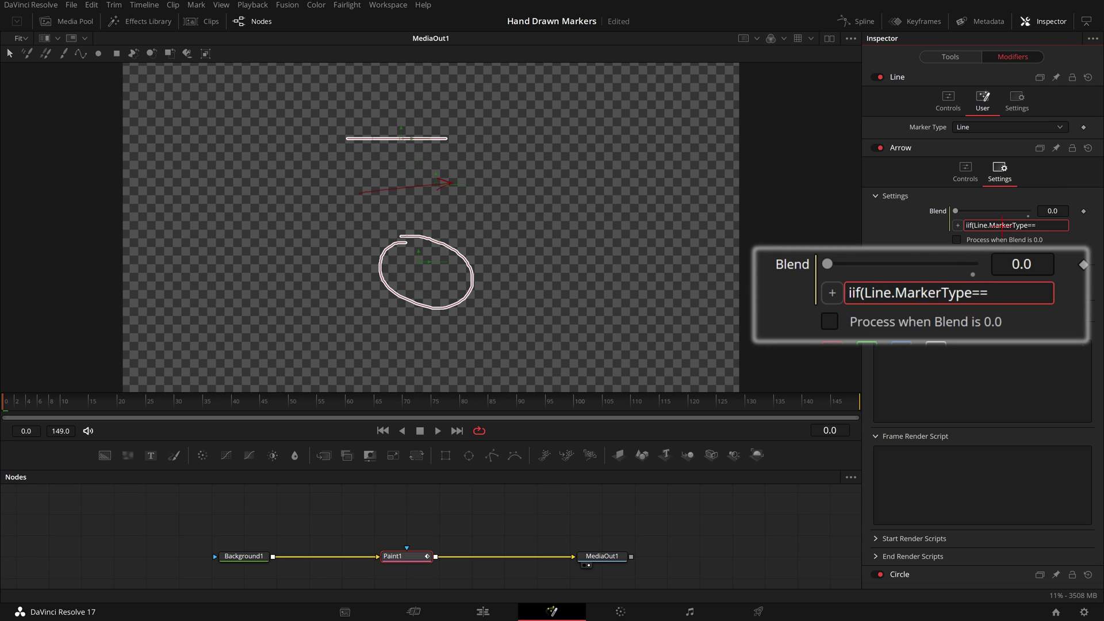
pyautogui.write(',0)')
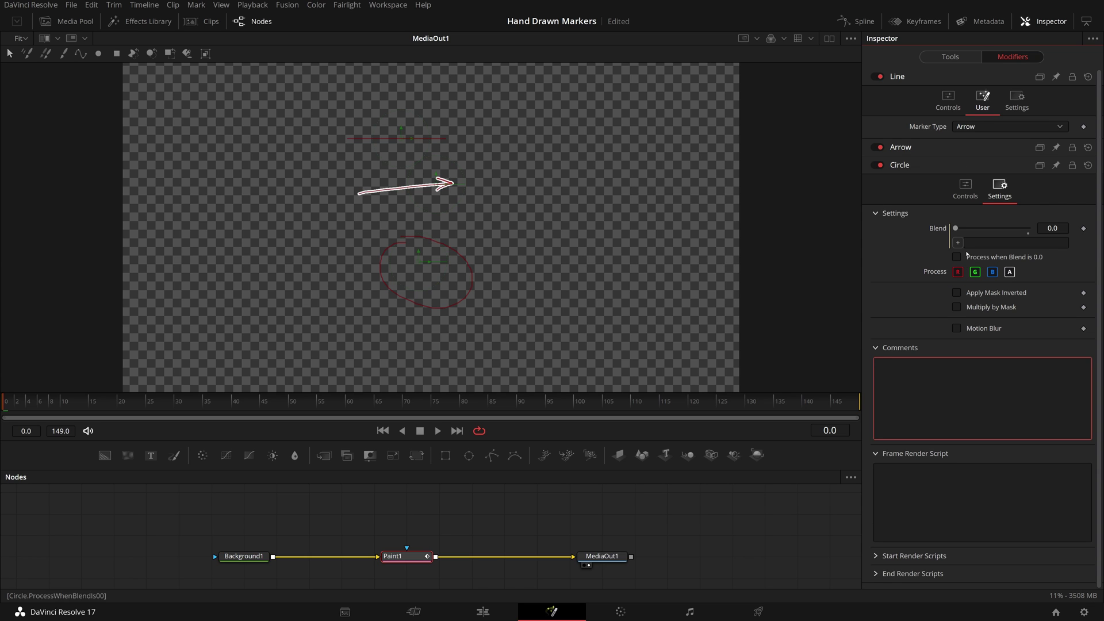
# - Give the Circle stroke's Blend the expression iif(Line.MarkerType==2,1,0)
pyautogui.moveTo(957, 242); pyautogui.dragTo(963, 127)
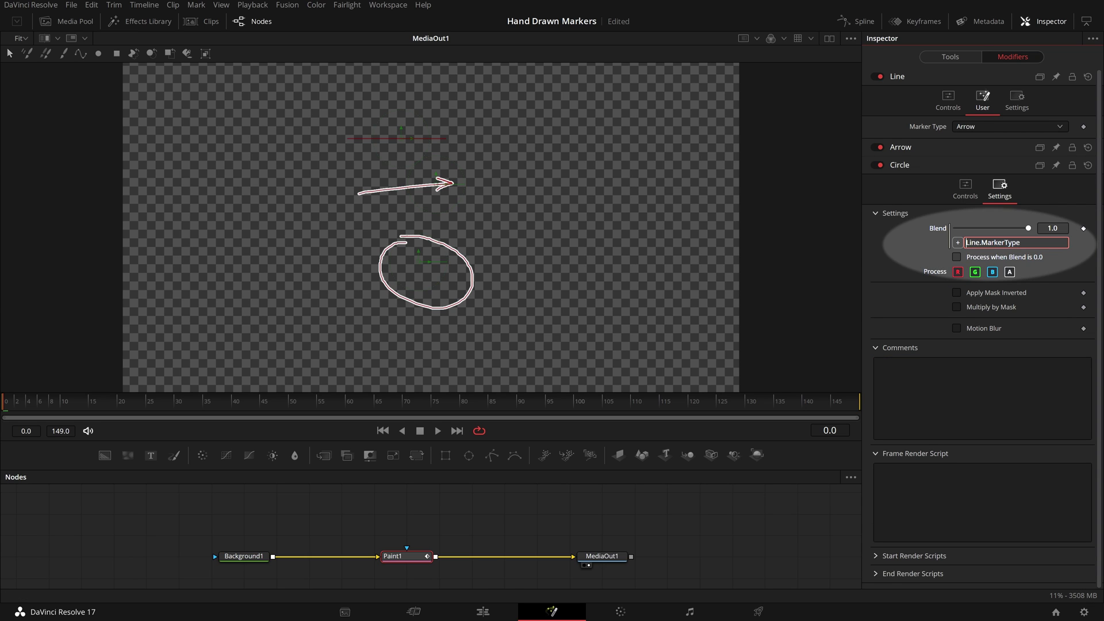
pyautogui.click(966, 242)
pyautogui.write('iif(==2,1,0)')
pyautogui.press('Return')
# - Test Marker Type by cycling through Circle, Line and Arrow, ending on Arrow
pyautogui.click(988, 126)
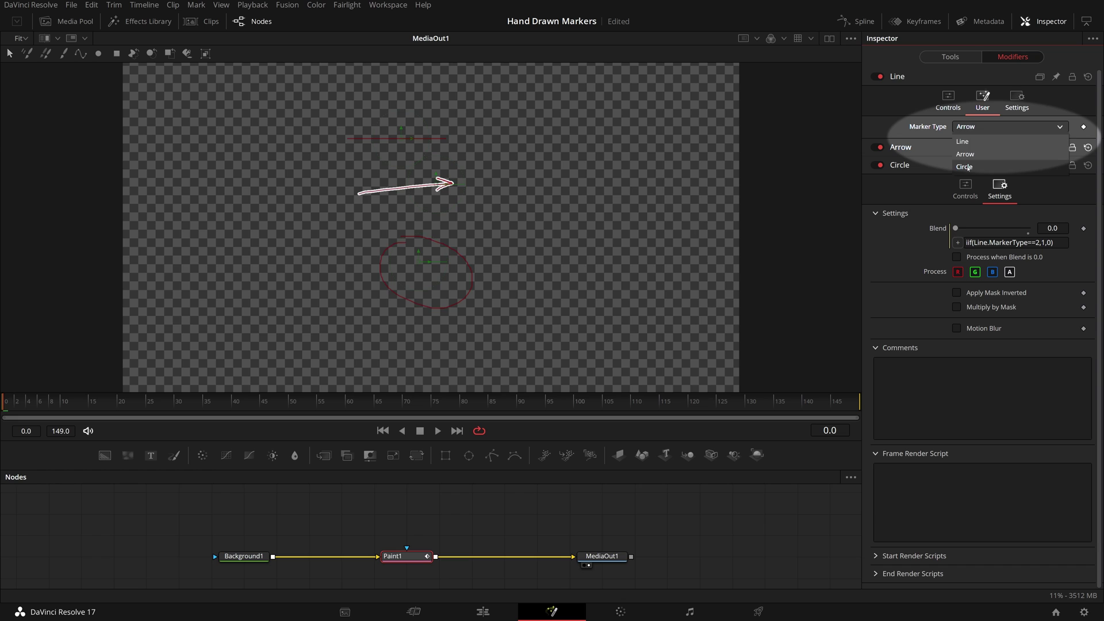
pyautogui.click(977, 165)
pyautogui.click(986, 126)
pyautogui.click(973, 154)
pyautogui.click(977, 127)
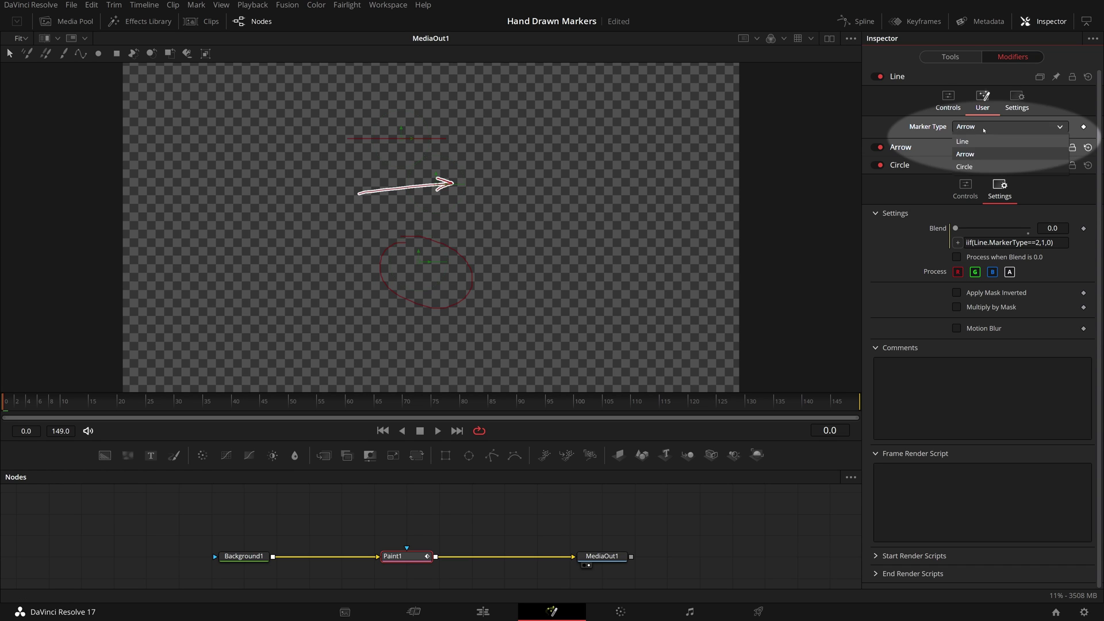
pyautogui.click(977, 141)
pyautogui.click(979, 127)
pyautogui.click(968, 154)
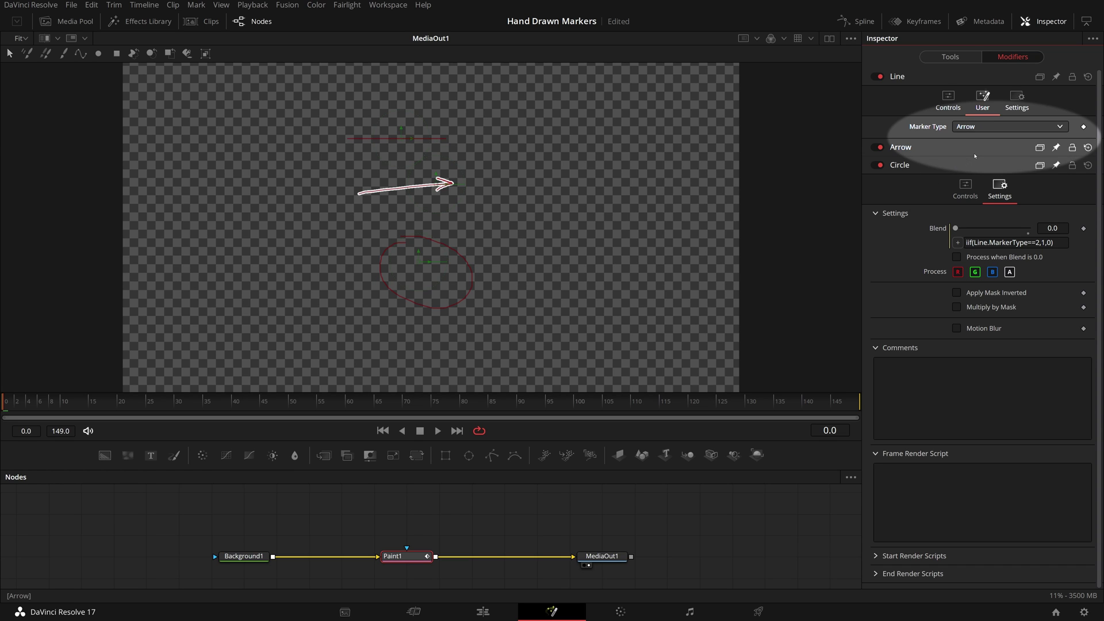
pyautogui.click(978, 127)
pyautogui.click(978, 141)
pyautogui.click(974, 154)
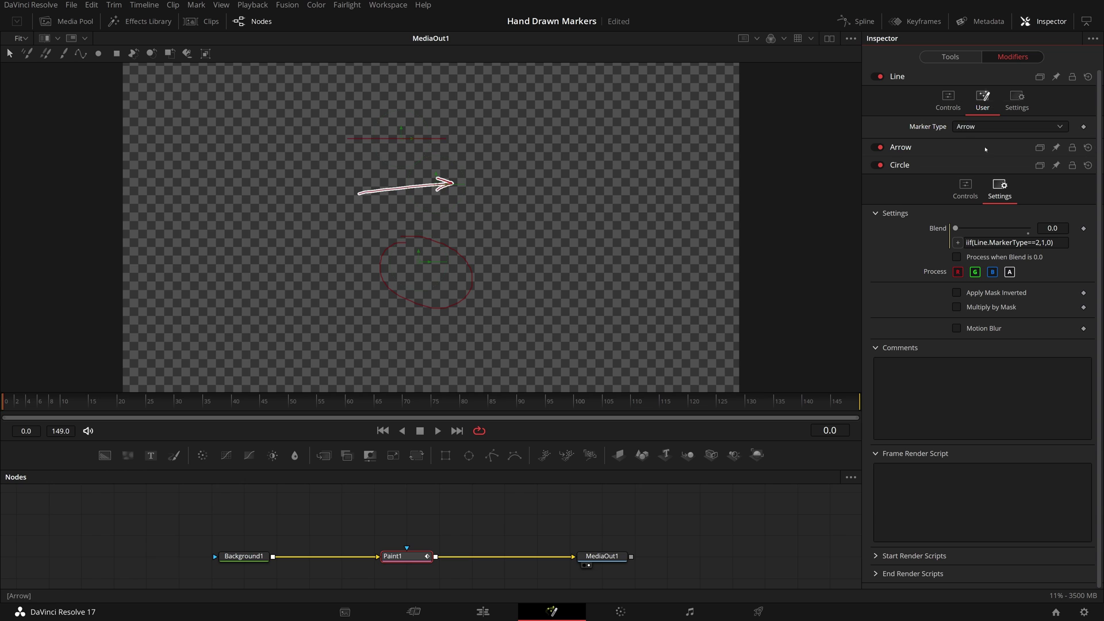
# - Reset the Circle, Arrow and Line stroke centres to the default 0.5, 0.5
pyautogui.click(947, 165)
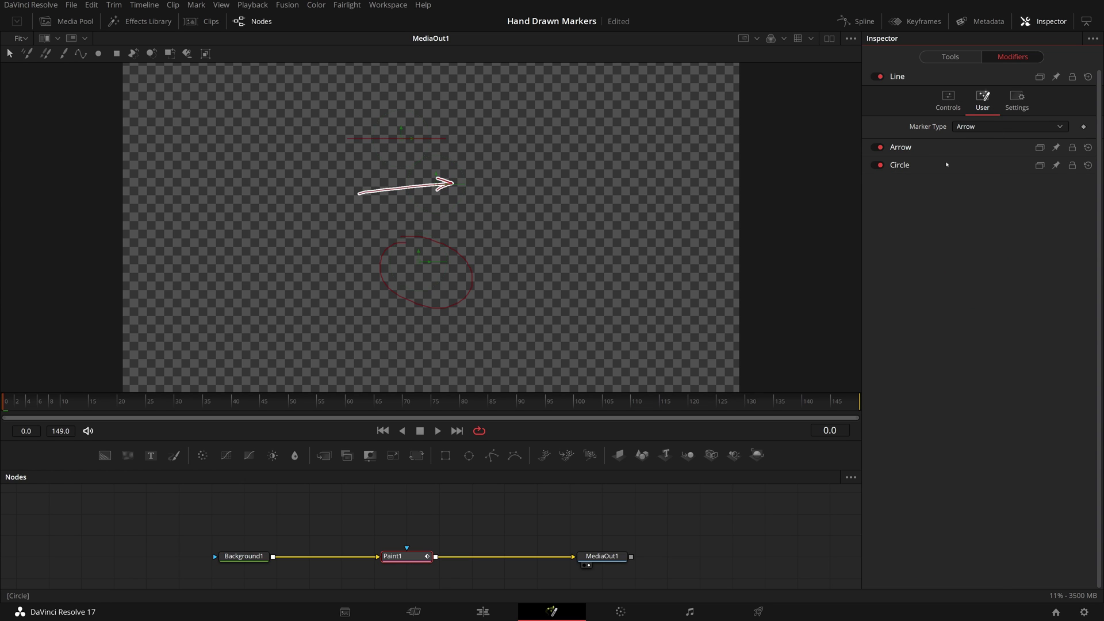
pyautogui.click(915, 165)
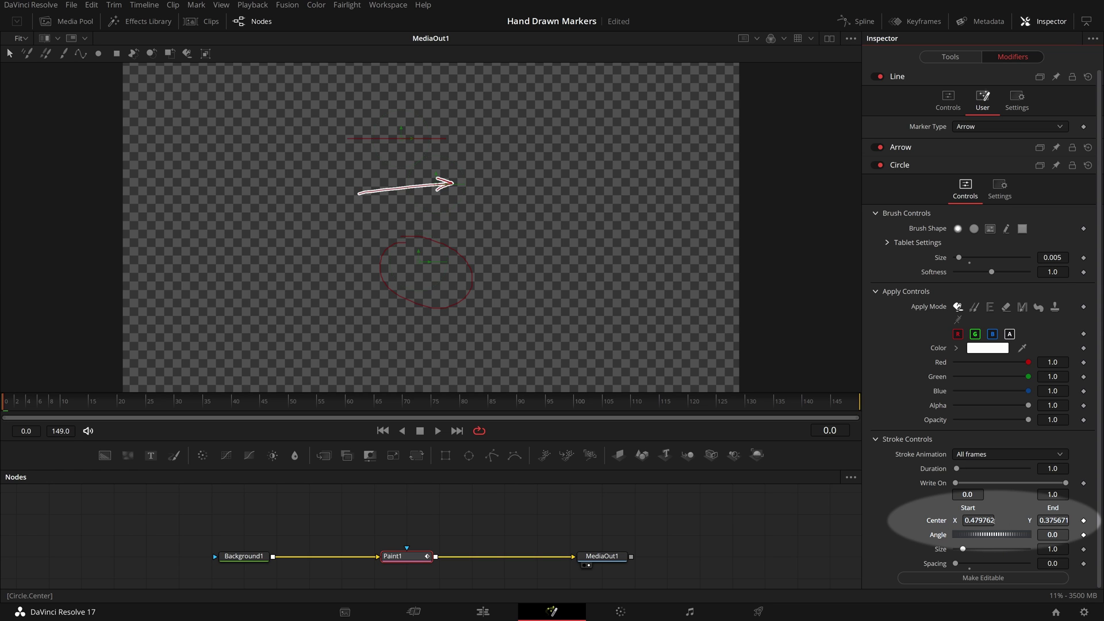
pyautogui.rightClick(935, 524)
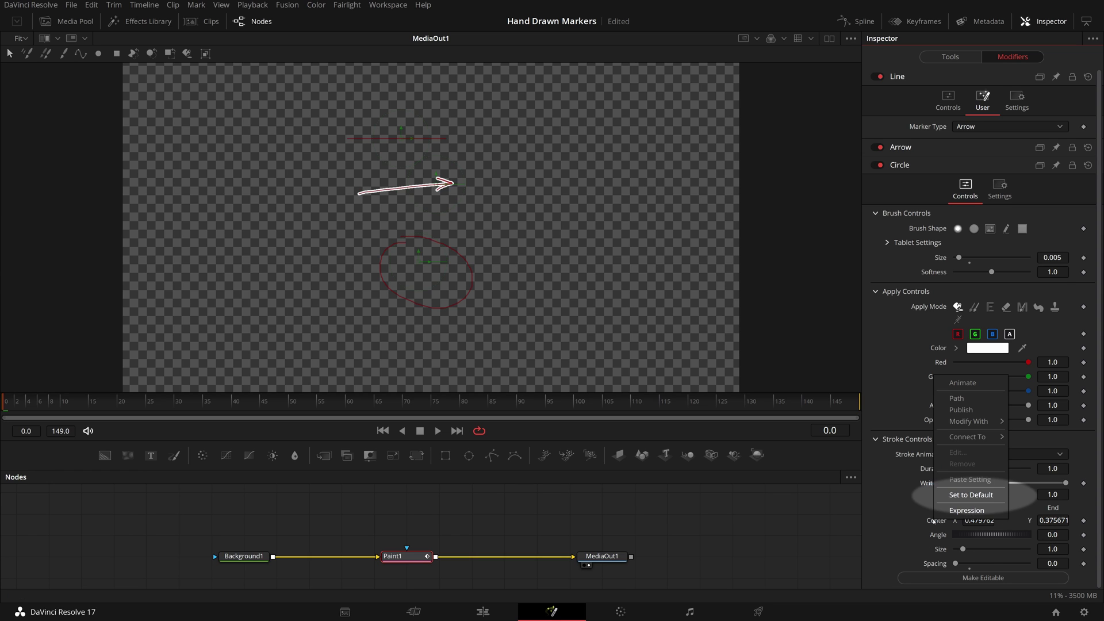
pyautogui.click(969, 496)
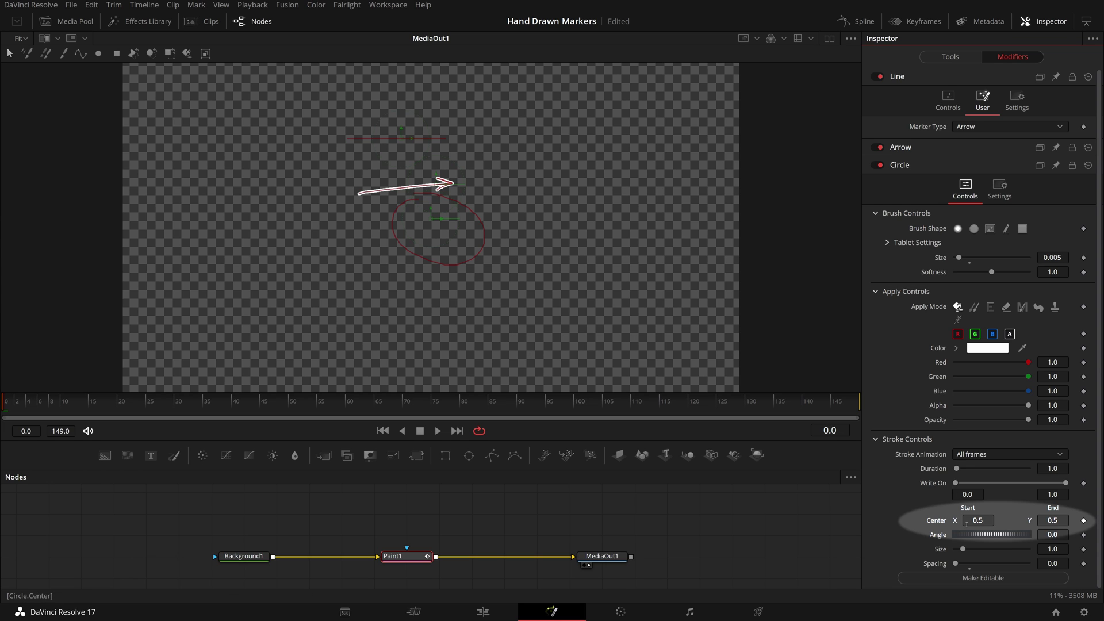
pyautogui.click(900, 167)
pyautogui.click(900, 147)
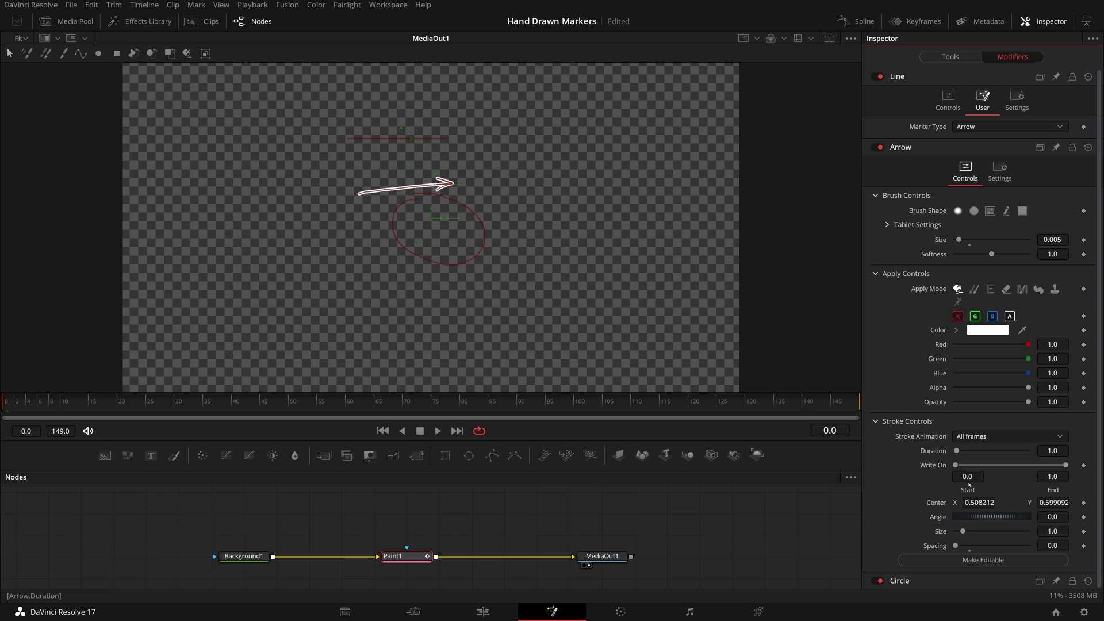
pyautogui.rightClick(942, 504)
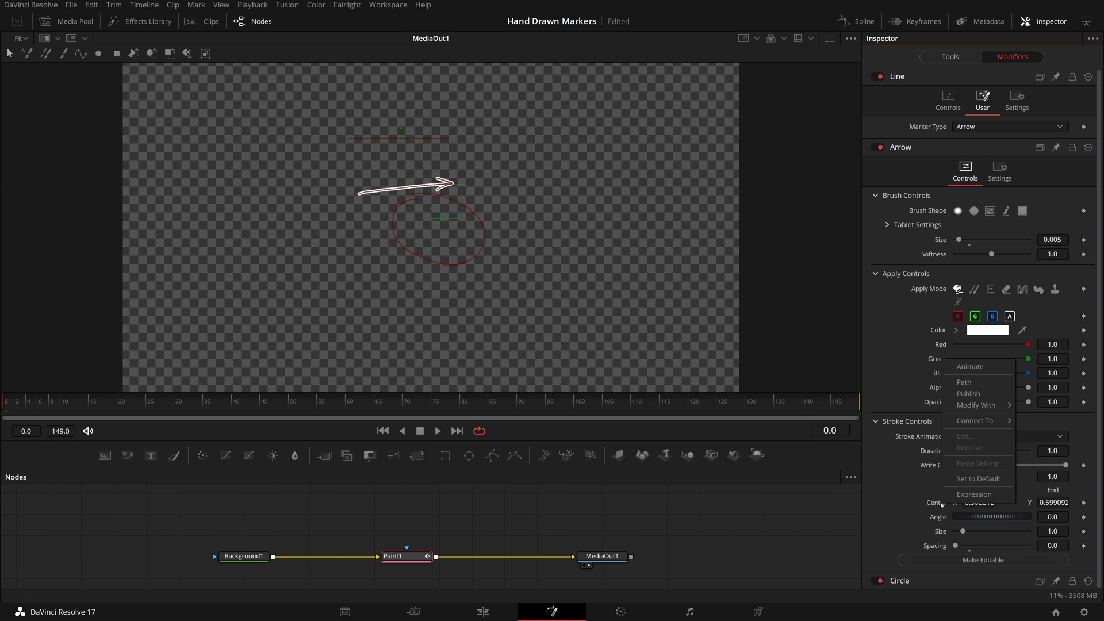
pyautogui.click(969, 482)
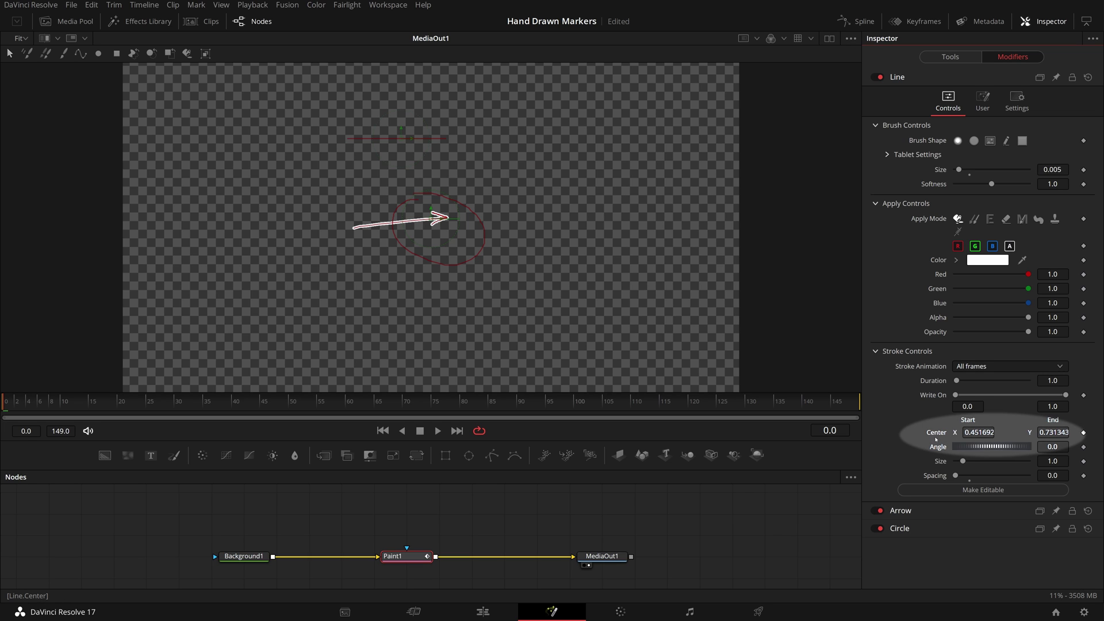
pyautogui.click(936, 435)
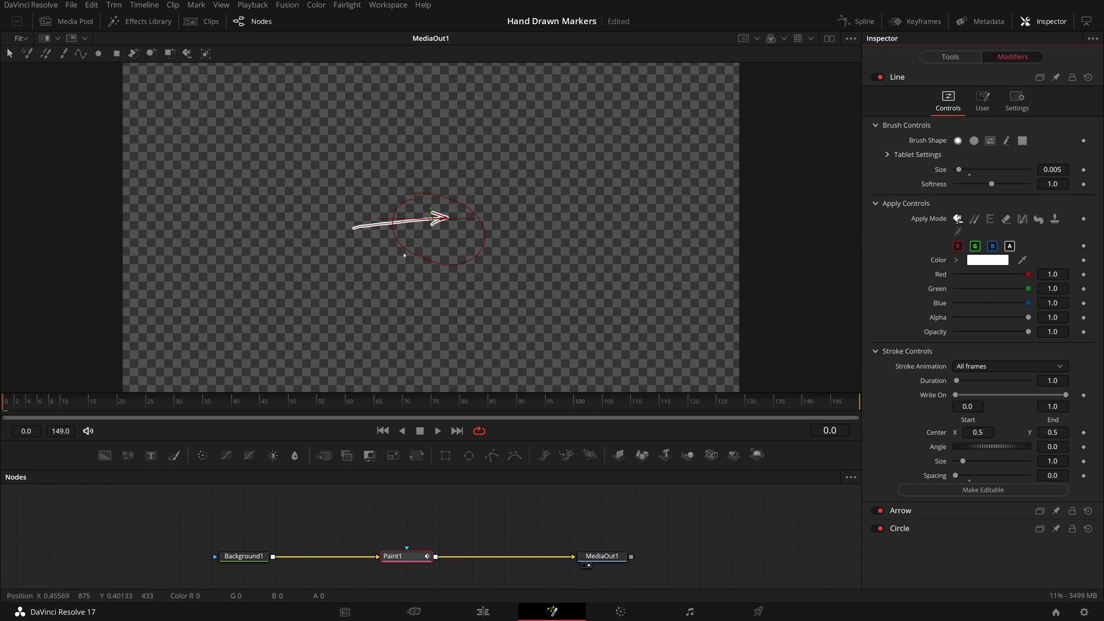
# - Switch Marker Type to Line, then Circle, then back to Arrow to confirm each appears alone
pyautogui.click(982, 102)
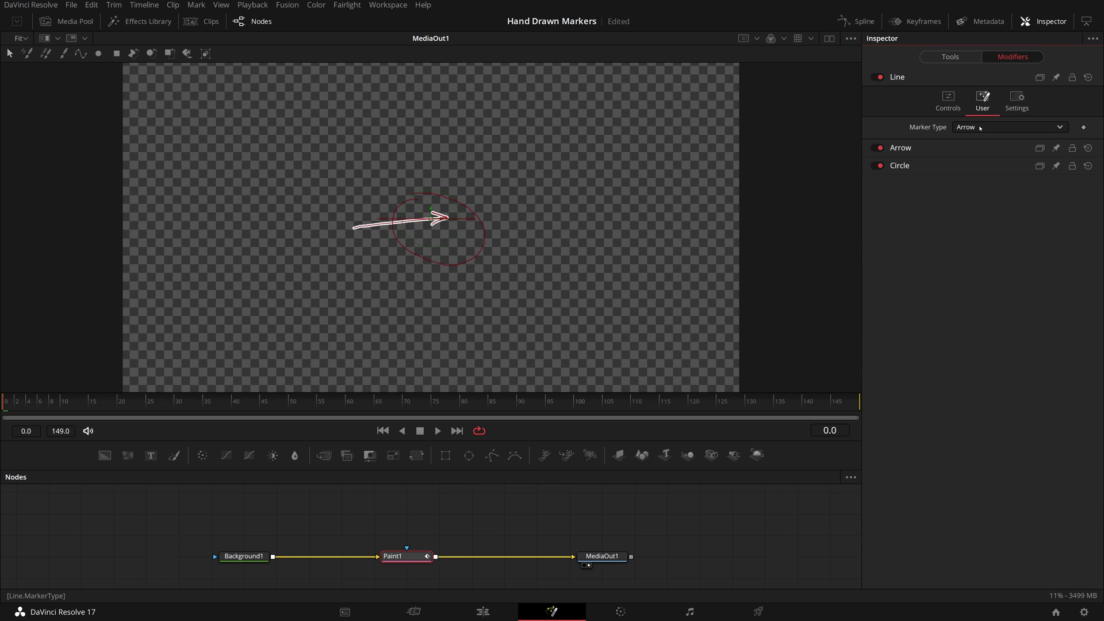
pyautogui.click(980, 128)
pyautogui.click(973, 143)
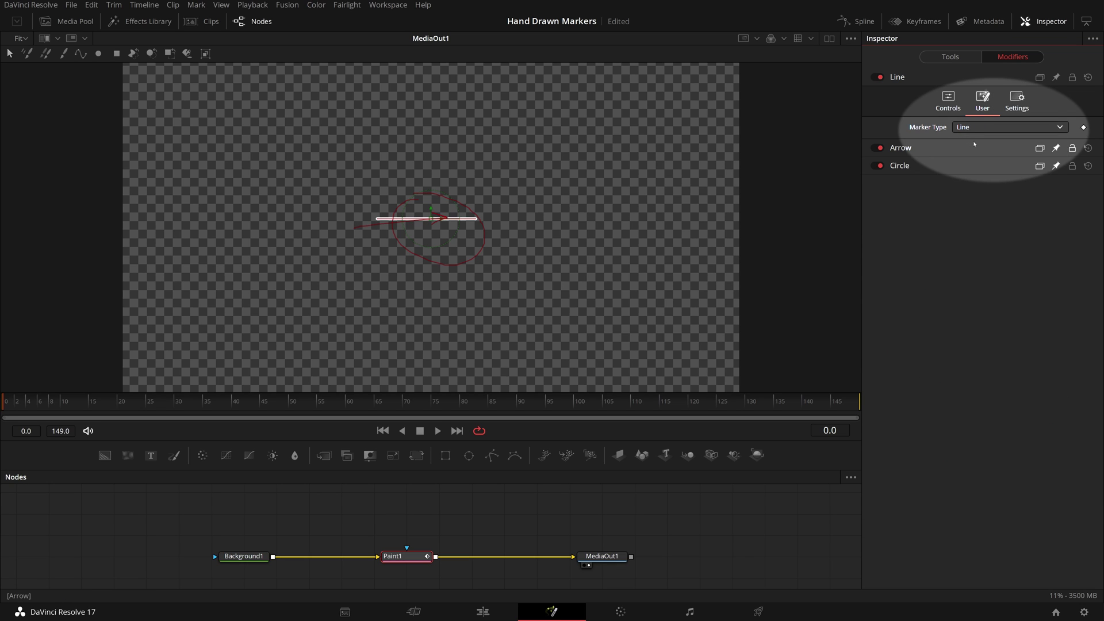
pyautogui.click(978, 127)
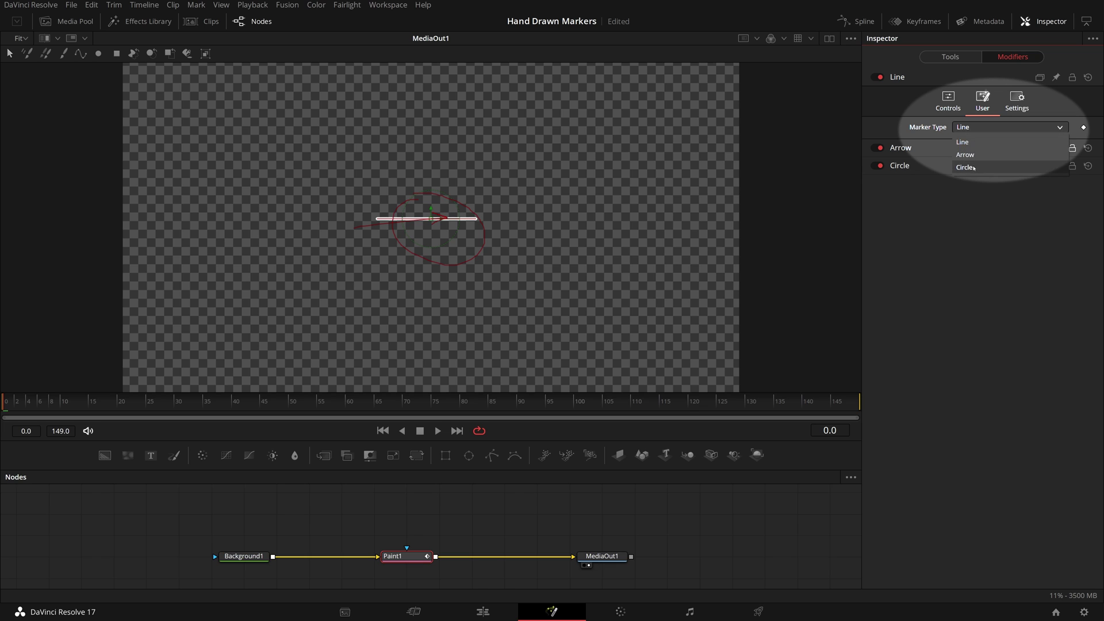
pyautogui.click(974, 167)
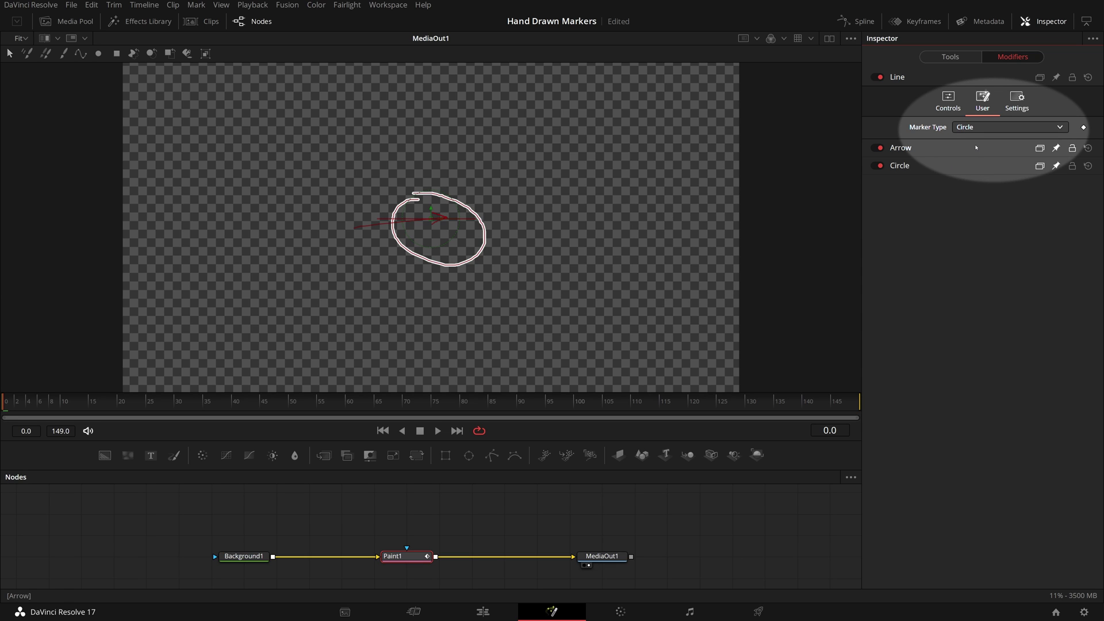
pyautogui.click(978, 127)
pyautogui.click(974, 155)
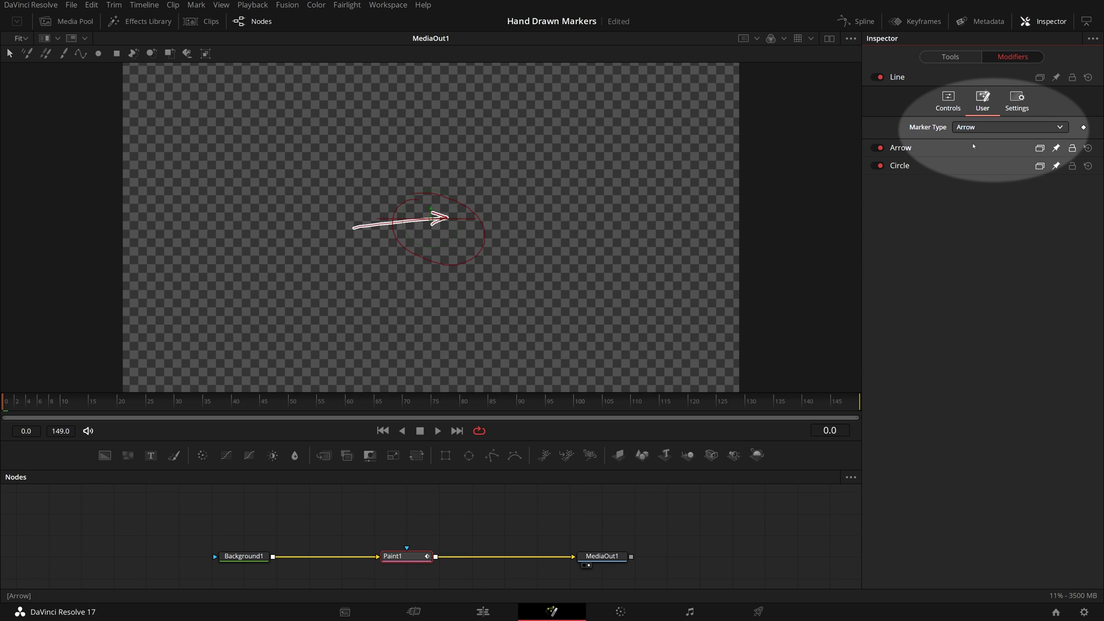
pyautogui.click(948, 101)
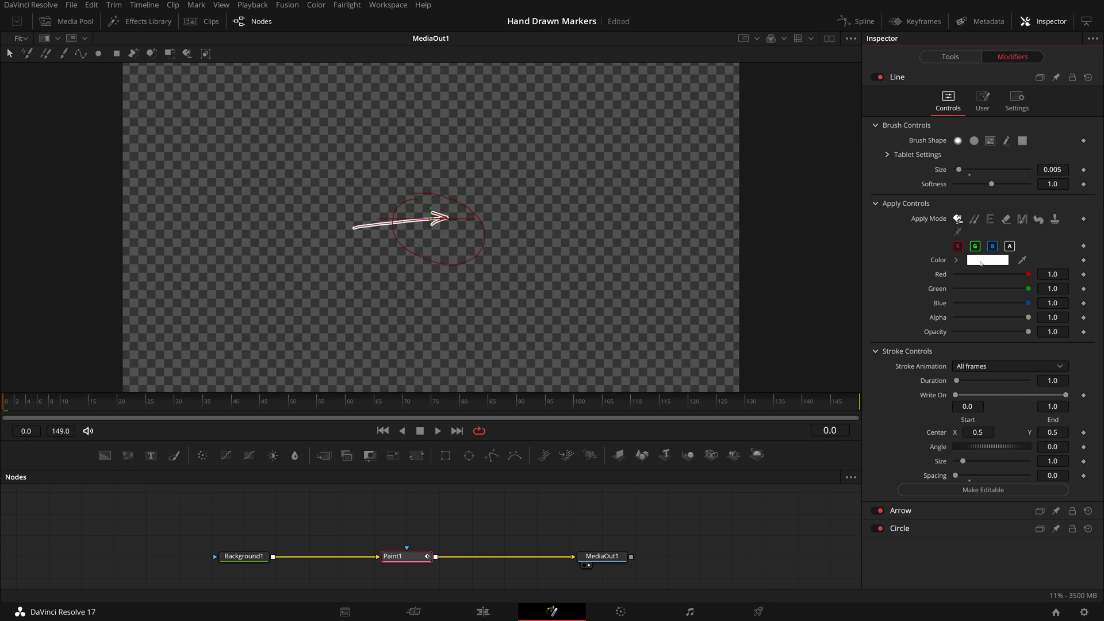
# - Set the Line stroke colour to red (1.0, 0, 0) and brush size to 0.0189
pyautogui.click(982, 262)
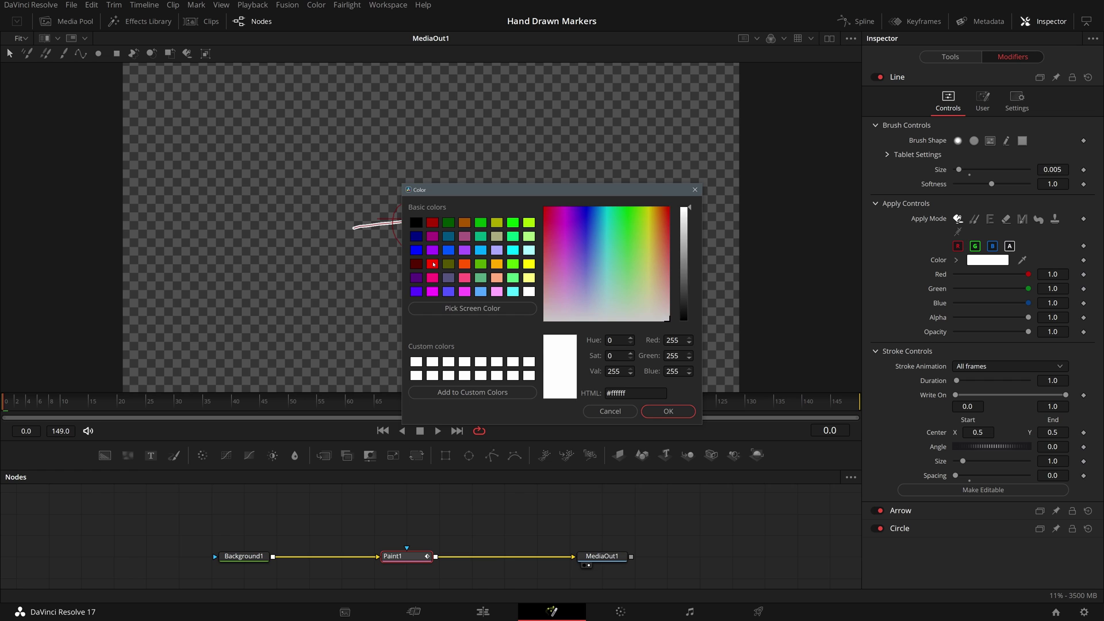
pyautogui.click(437, 264)
pyautogui.click(667, 411)
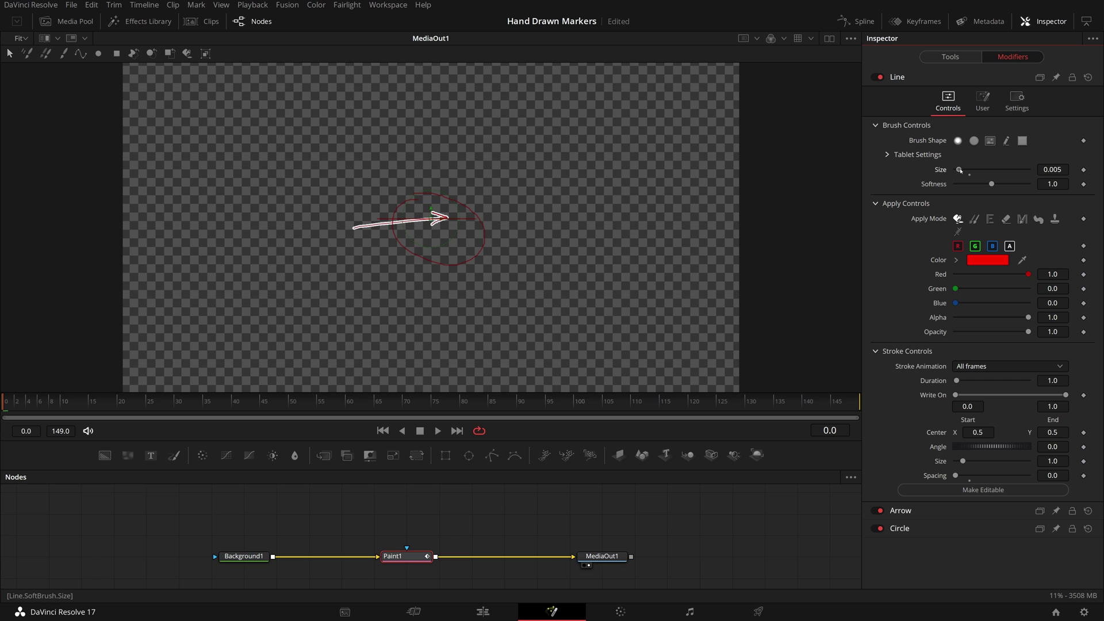
pyautogui.moveTo(958, 169); pyautogui.dragTo(970, 171)
# - Link the Arrow stroke's brush Size and Softness expressions to the Line stroke's
pyautogui.click(907, 351)
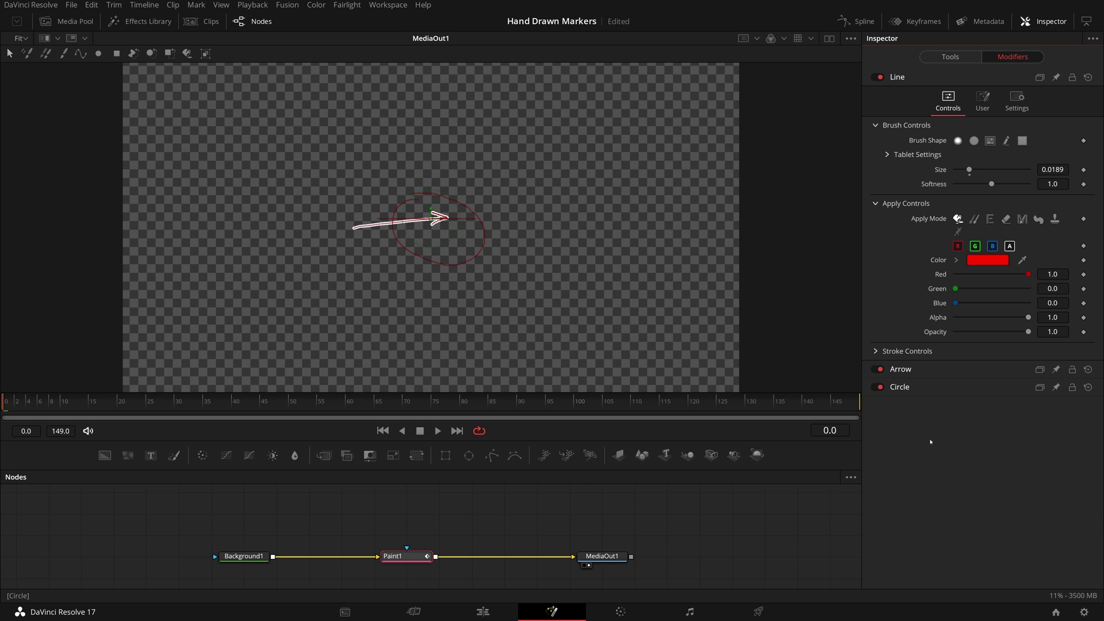
pyautogui.click(900, 369)
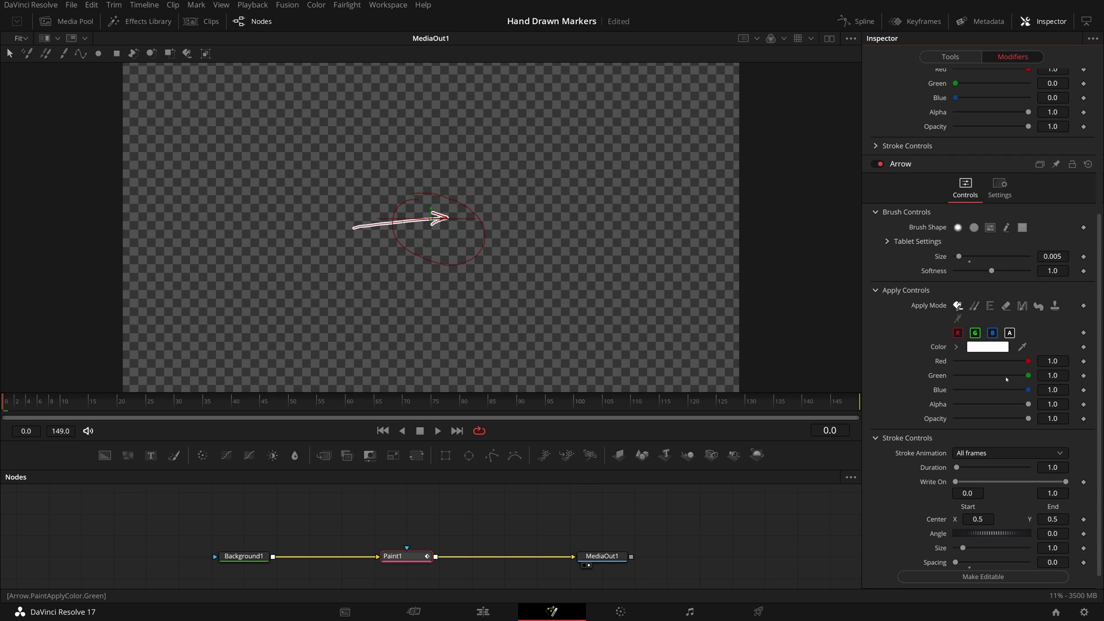
pyautogui.scroll(3, 1067, 356)
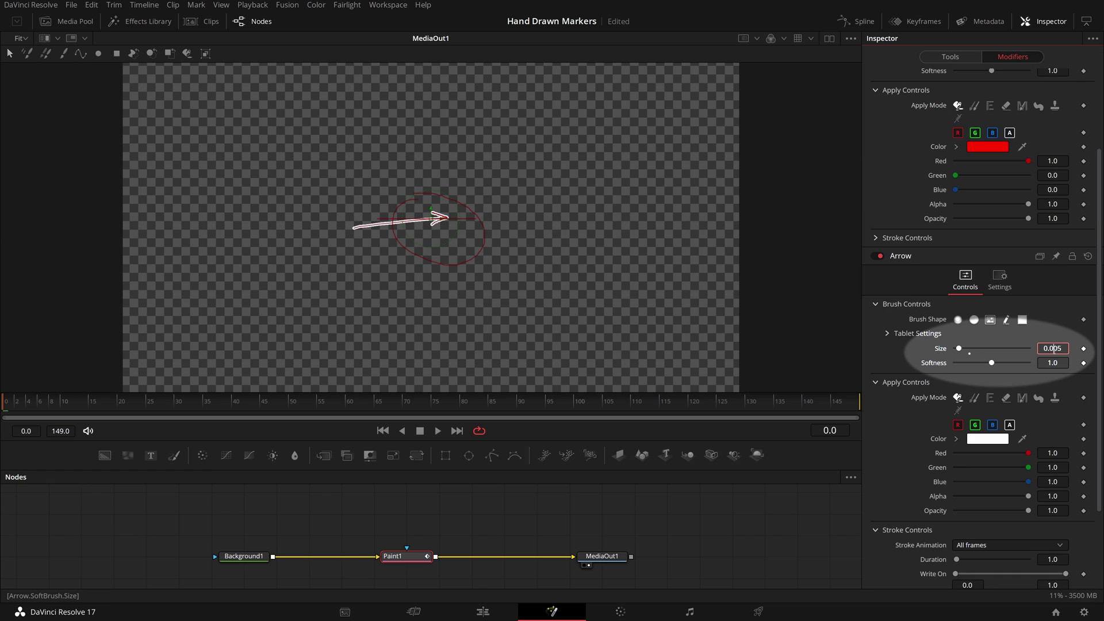
pyautogui.write('=')
pyautogui.press('Tab')
pyautogui.scroll(1, 961, 387)
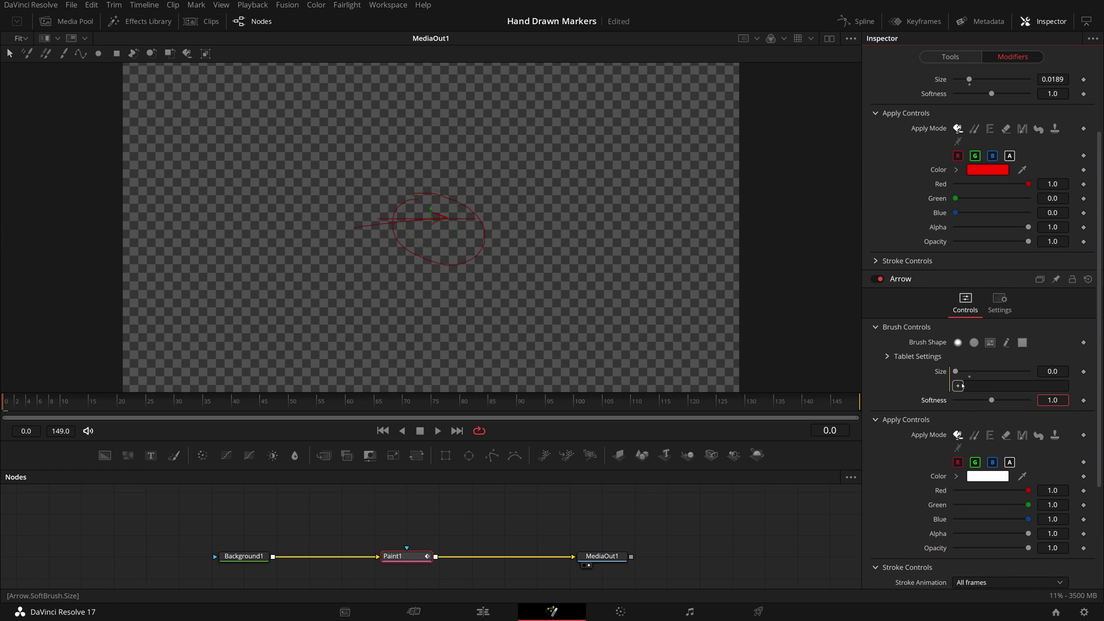
pyautogui.moveTo(958, 386)
pyautogui.mouseDown()
pyautogui.moveTo(973, 149)
pyautogui.moveTo(1004, 81)
pyautogui.moveTo(959, 79)
pyautogui.mouseUp()
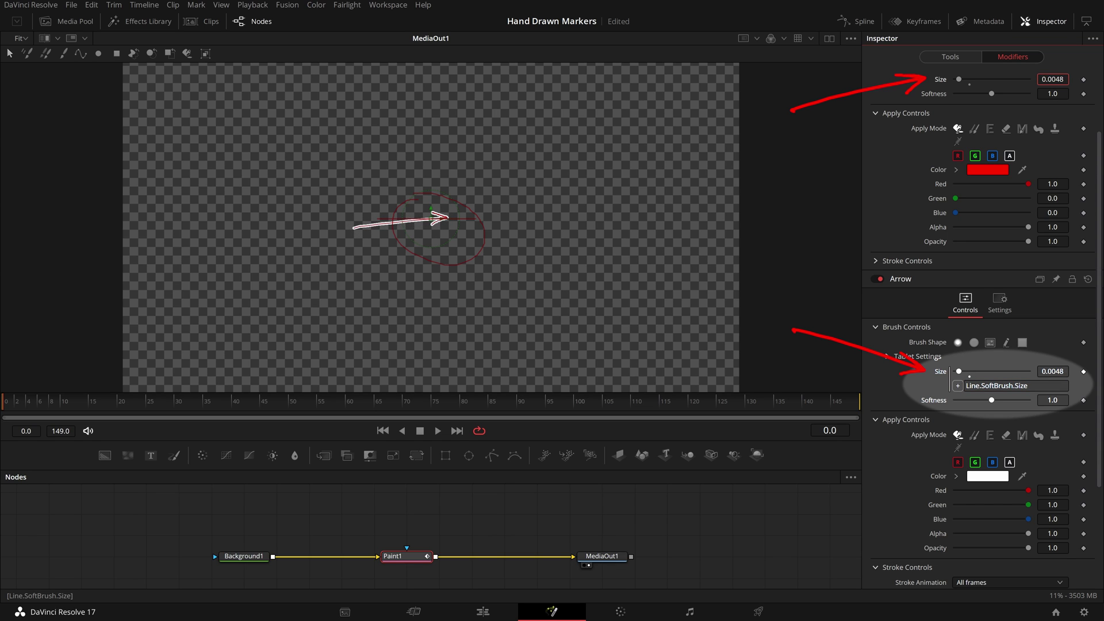
pyautogui.rightClick(991, 401)
pyautogui.click(1012, 443)
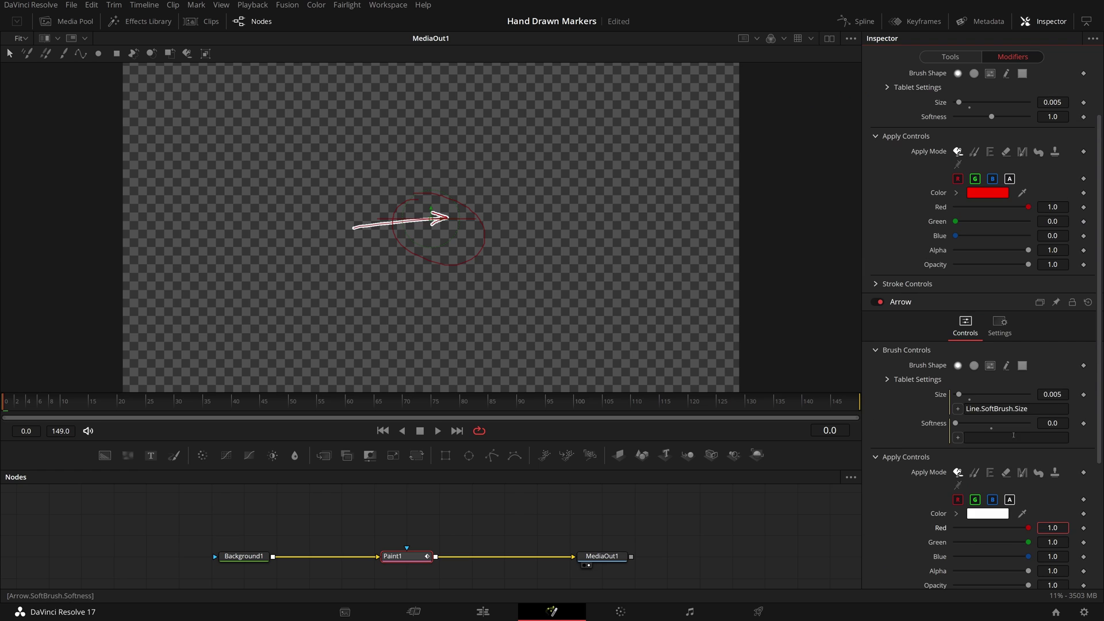
pyautogui.moveTo(959, 439); pyautogui.dragTo(958, 116)
# - Link the Arrow's Opacity, Alpha, Blue, Green and Red to the Line stroke's
pyautogui.moveTo(957, 541); pyautogui.dragTo(959, 150)
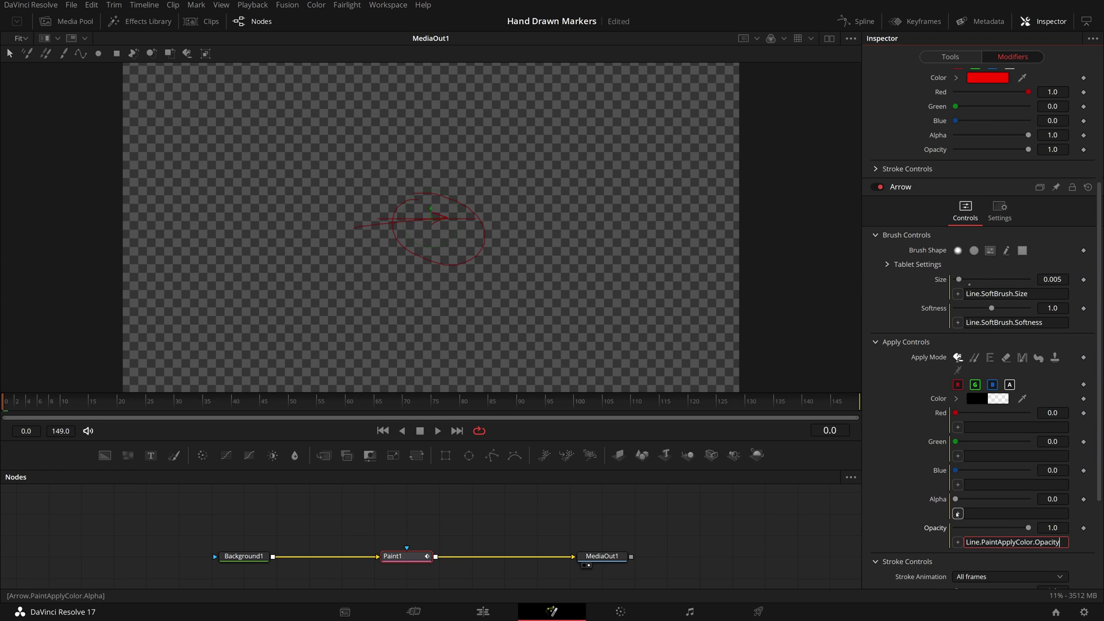
pyautogui.moveTo(957, 512); pyautogui.dragTo(958, 135)
pyautogui.moveTo(958, 485); pyautogui.dragTo(955, 120)
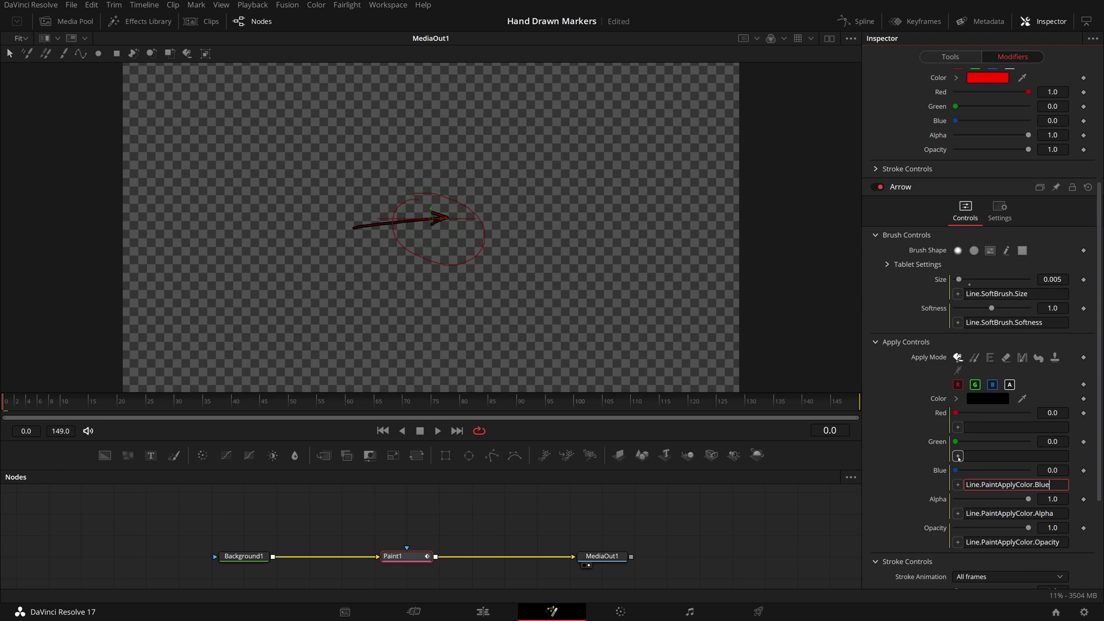
pyautogui.moveTo(957, 455); pyautogui.dragTo(955, 106)
pyautogui.moveTo(957, 426)
pyautogui.mouseDown()
pyautogui.moveTo(977, 377)
pyautogui.moveTo(955, 92)
pyautogui.mouseUp()
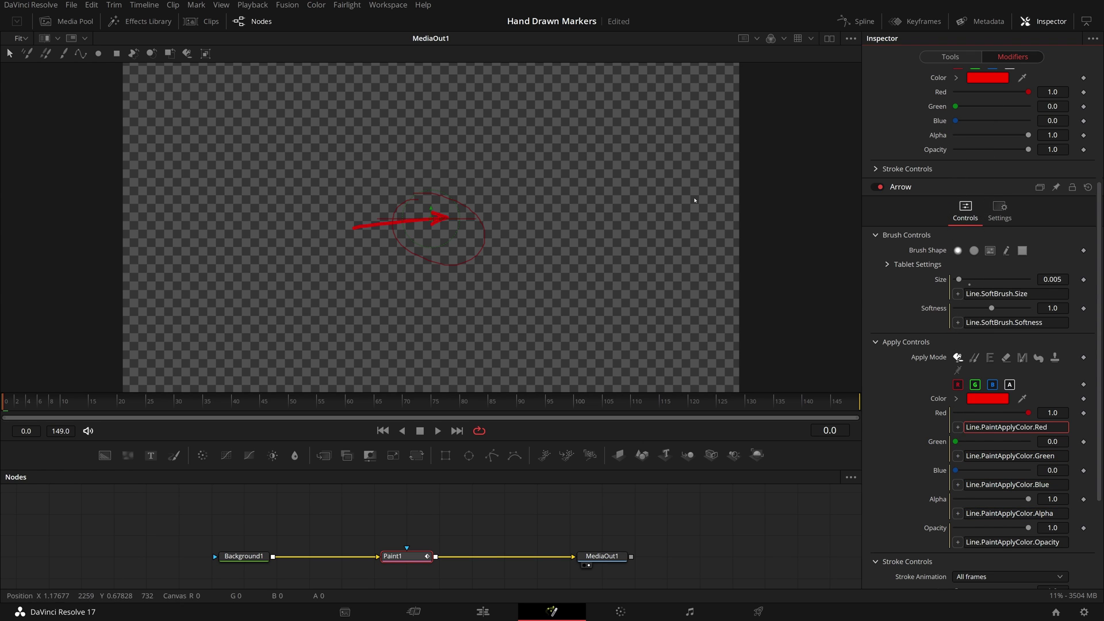
# - Test the links by turning the Line colour orange, then set it back to white
pyautogui.click(908, 190)
pyautogui.scroll(5, 908, 190)
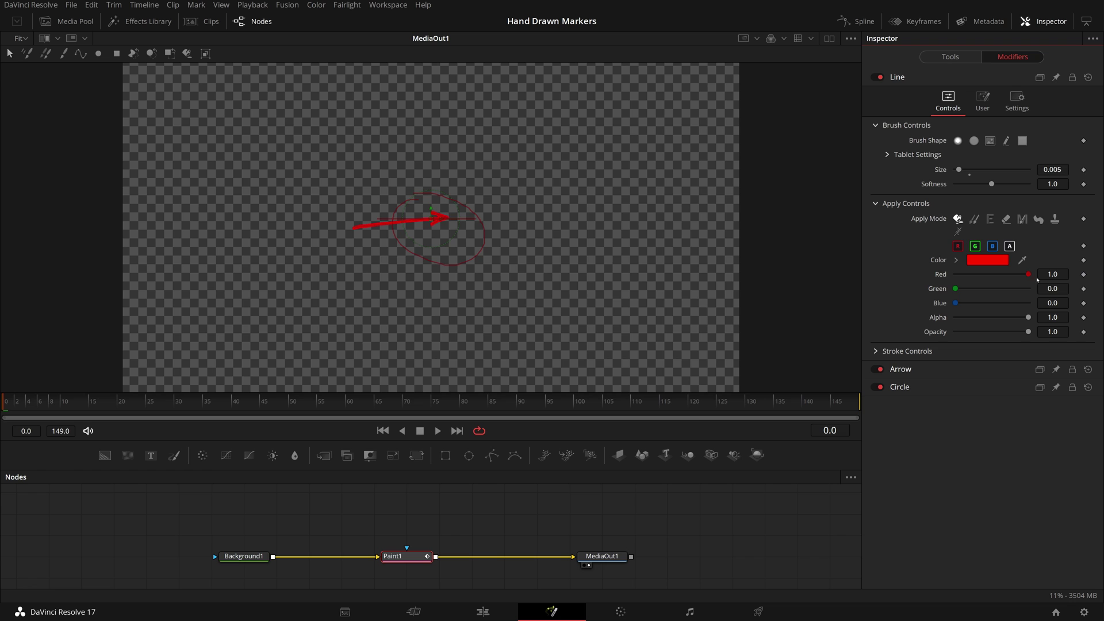
pyautogui.click(988, 260)
pyautogui.click(496, 264)
pyautogui.click(668, 411)
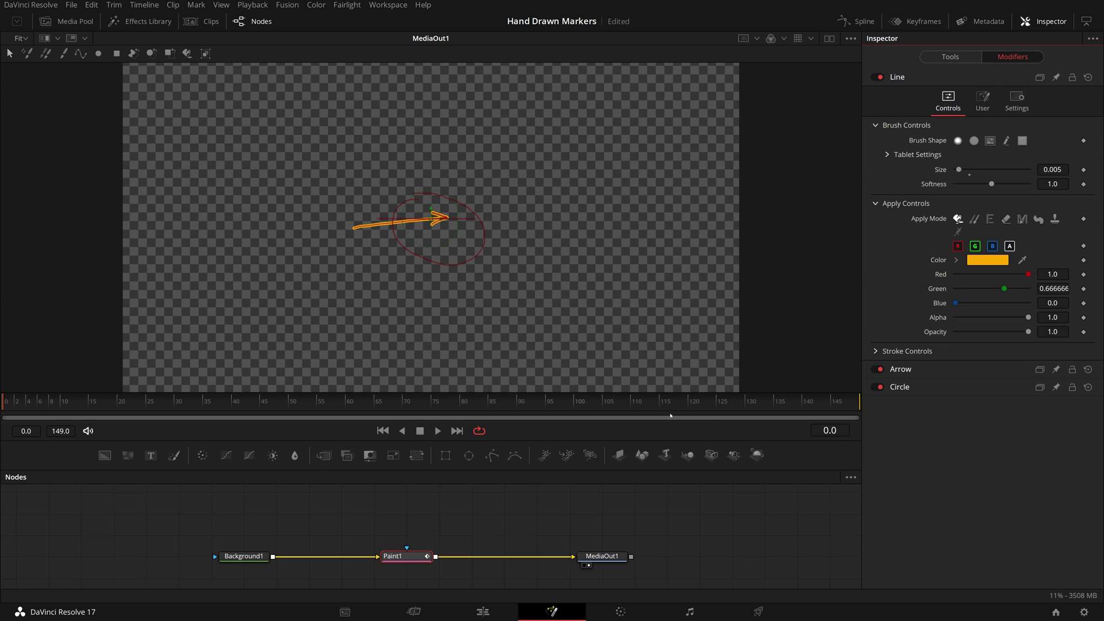
pyautogui.click(988, 260)
pyautogui.click(530, 289)
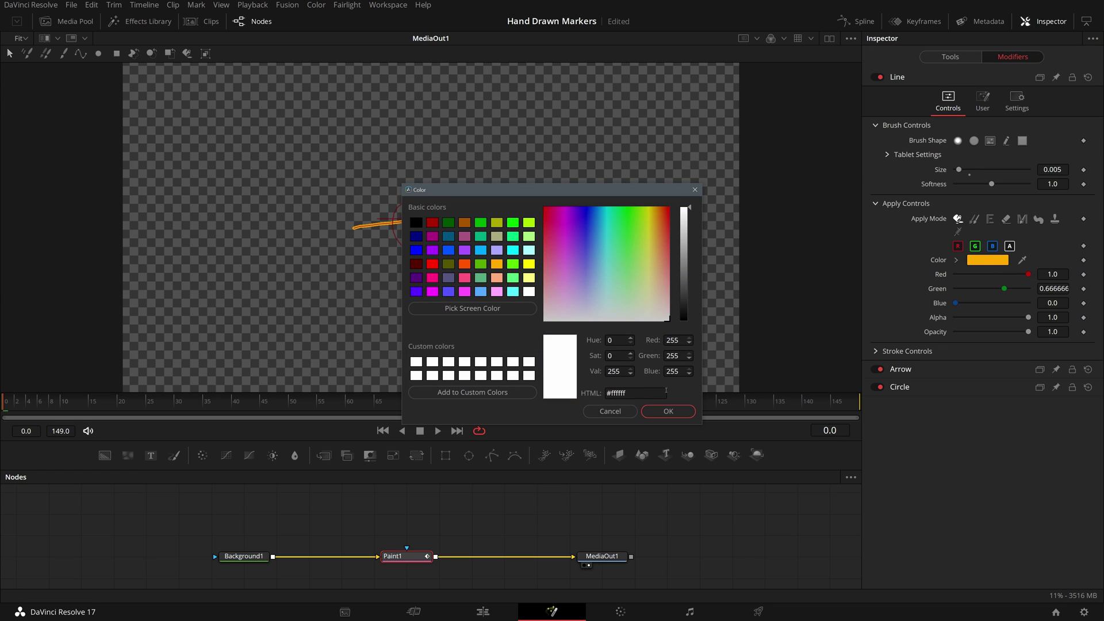
pyautogui.click(668, 411)
# - Set the Circle stroke's colour, alpha and opacity fields to 0
pyautogui.click(899, 386)
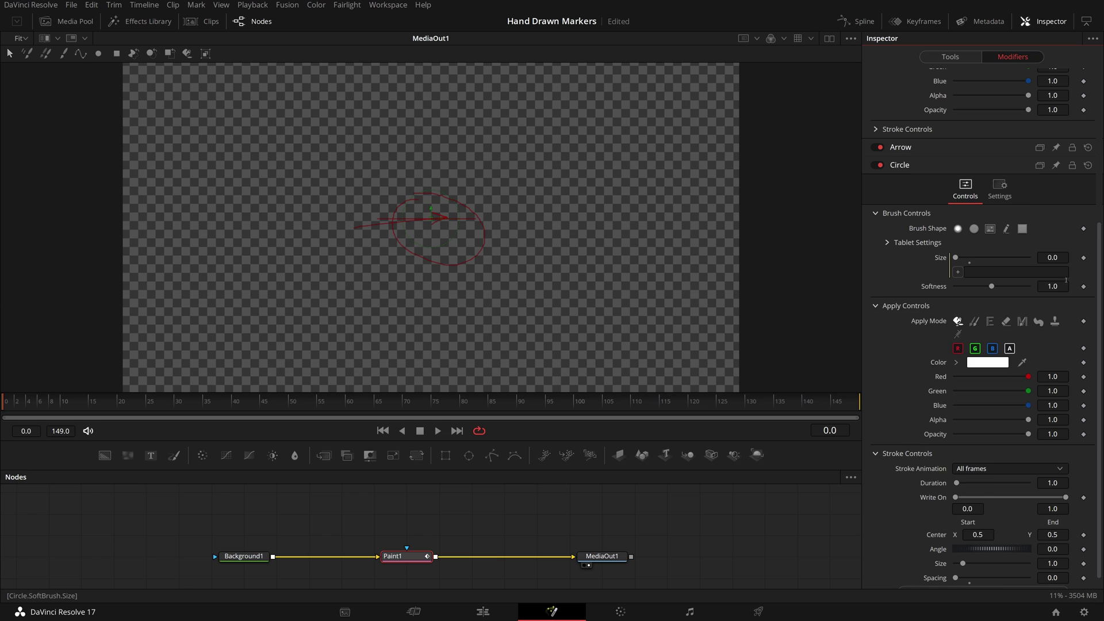
pyautogui.click(1052, 391)
pyautogui.write('0')
pyautogui.press('Tab')
pyautogui.write('0')
pyautogui.press('Tab')
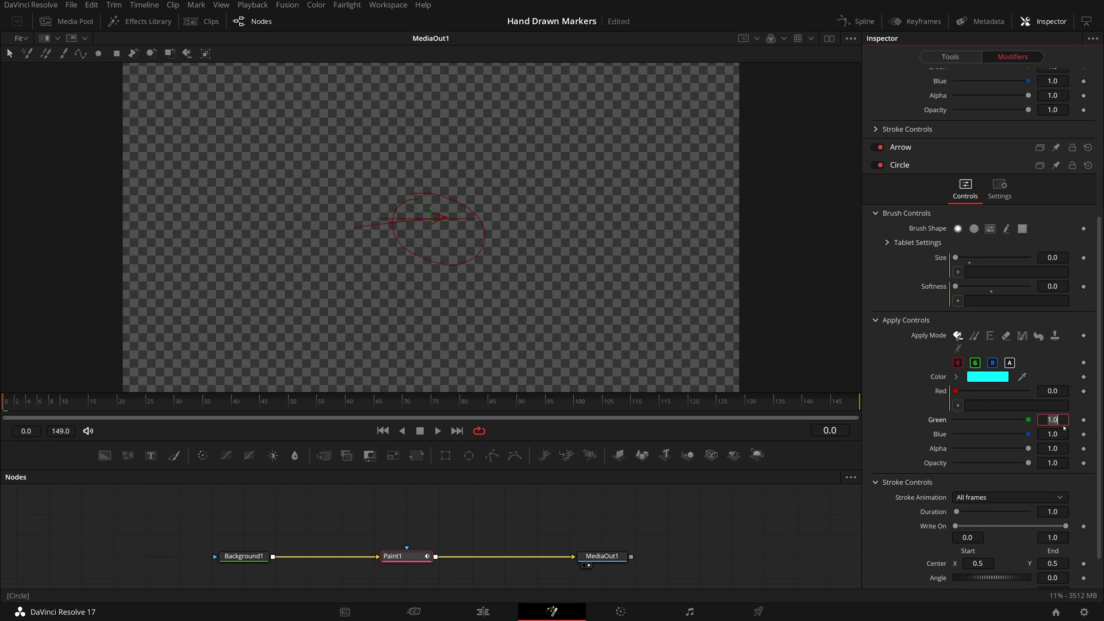
pyautogui.write('0')
pyautogui.press('Return')
pyautogui.click(1052, 477)
pyautogui.write('0')
pyautogui.press('Tab')
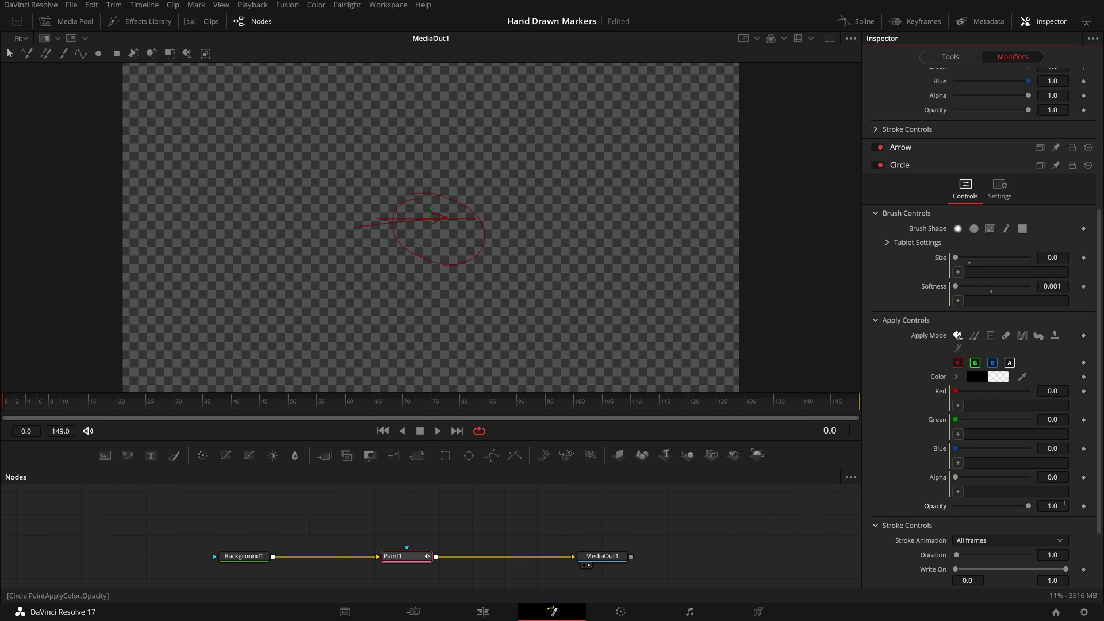
pyautogui.write('0')
pyautogui.press('Return')
# - Link the Circle's alpha, opacity, colour channels, softness and size to the Line stroke
pyautogui.moveTo(957, 520); pyautogui.dragTo(943, 110)
pyautogui.moveTo(957, 491); pyautogui.dragTo(955, 95)
pyautogui.moveTo(957, 463); pyautogui.dragTo(942, 81)
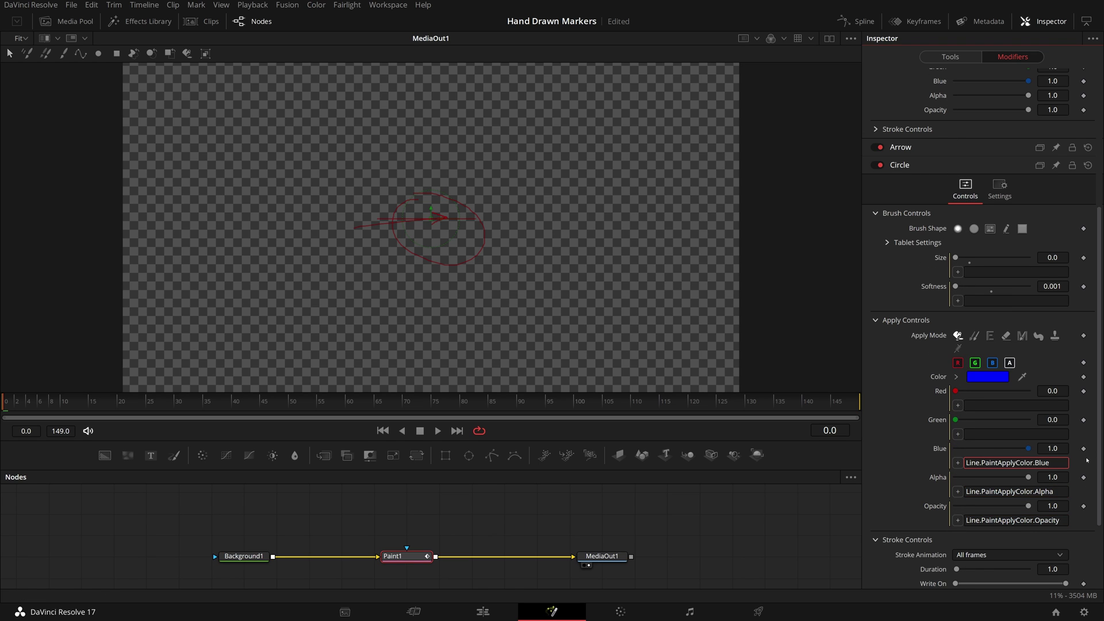
pyautogui.scroll(2, 949, 230)
pyautogui.moveTo(957, 525); pyautogui.dragTo(942, 158)
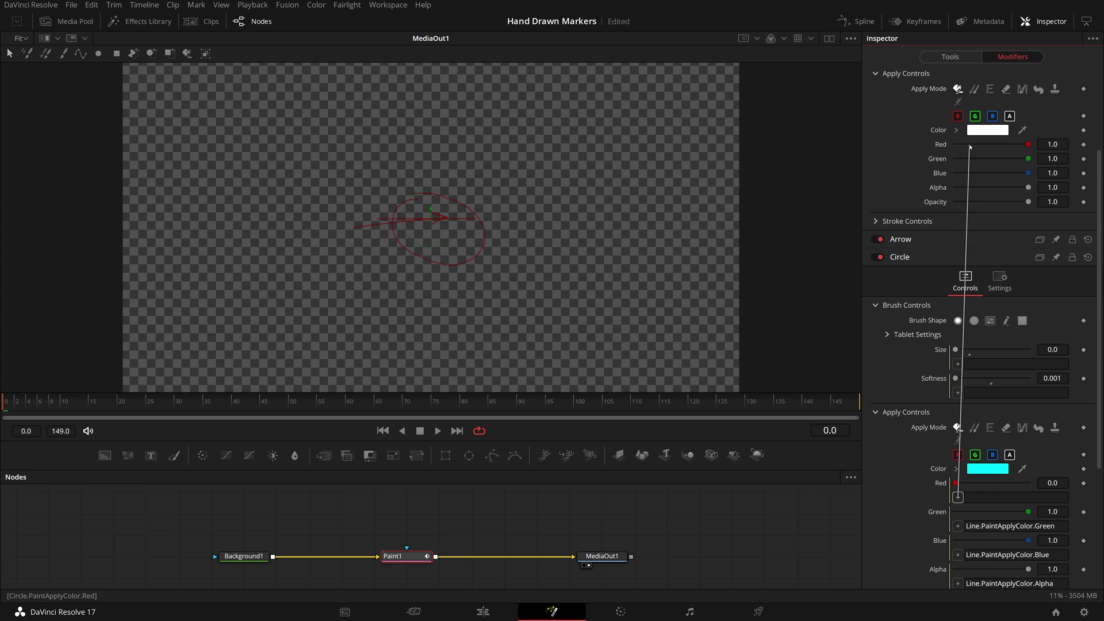
pyautogui.moveTo(969, 147); pyautogui.dragTo(970, 145)
pyautogui.scroll(2, 978, 287)
pyautogui.moveTo(958, 507); pyautogui.dragTo(980, 168)
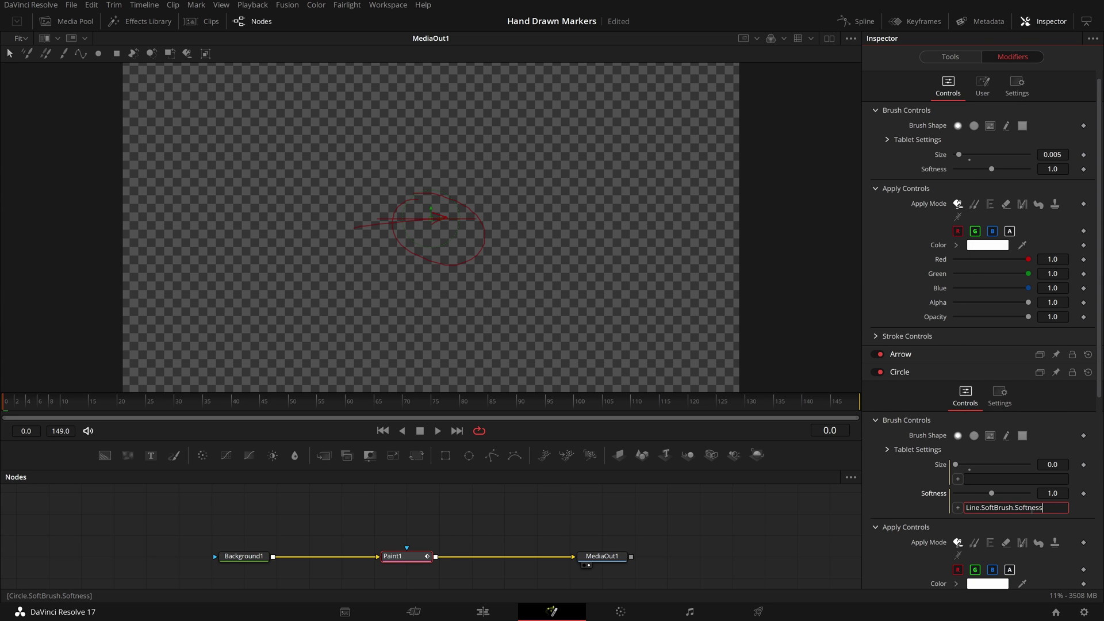
pyautogui.moveTo(957, 478); pyautogui.dragTo(959, 154)
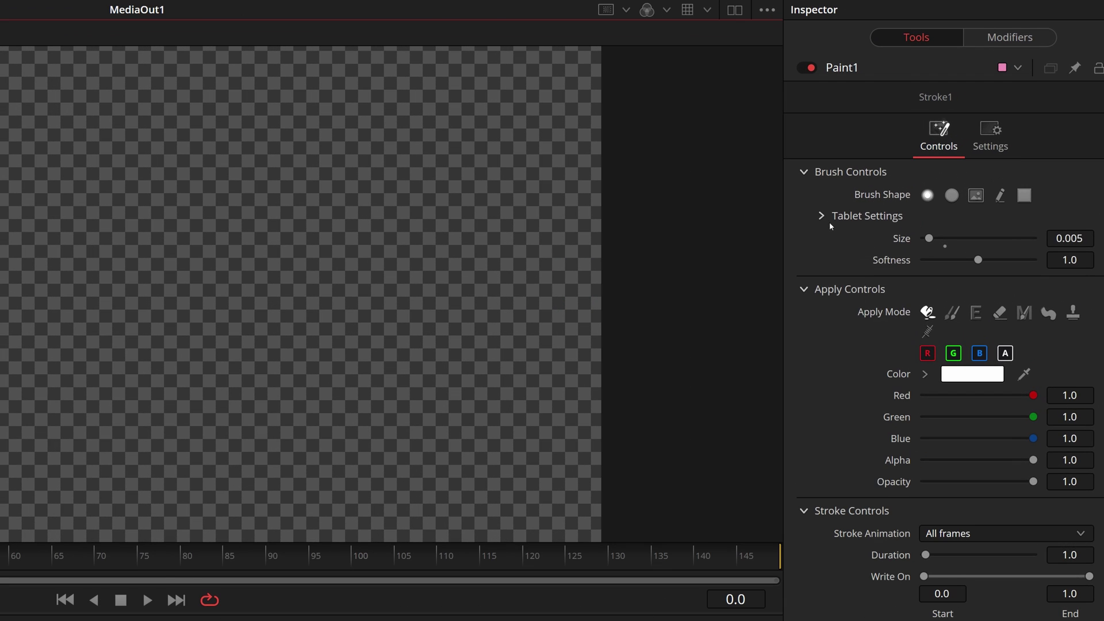
# - Set the brush's Tablet Settings Vary Size to Pressure
pyautogui.click(822, 217)
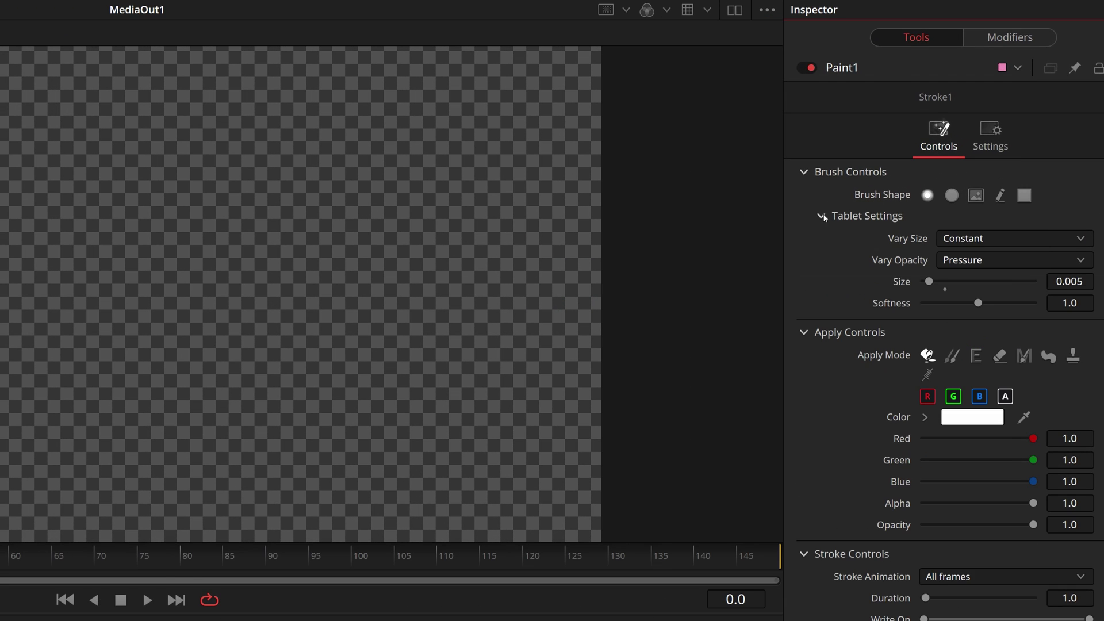
pyautogui.click(1016, 239)
pyautogui.click(964, 281)
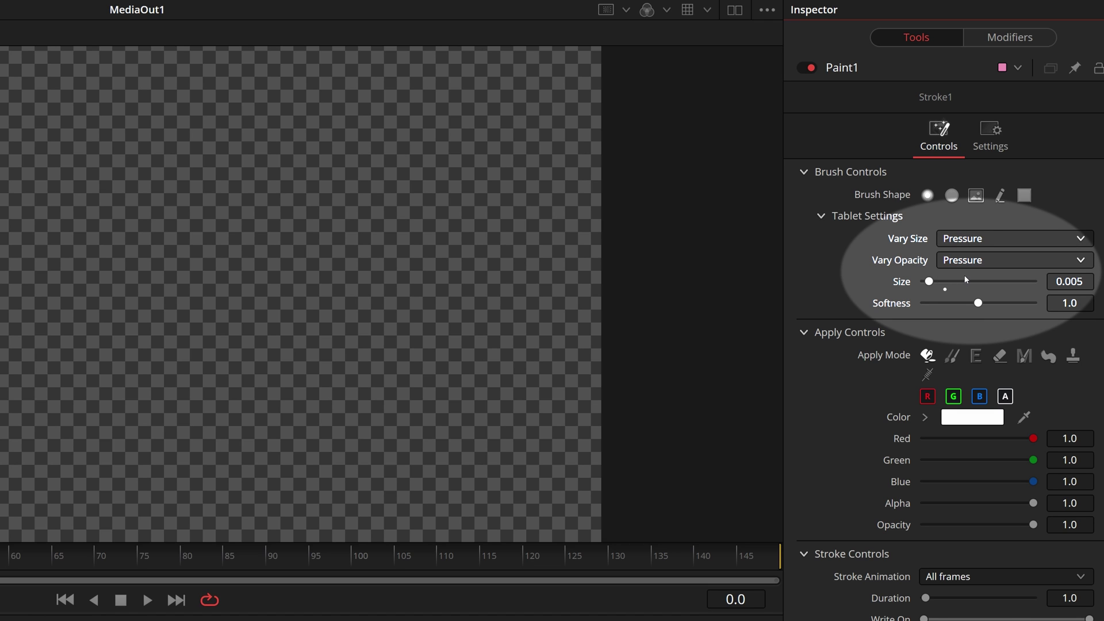
# - Paint two curved arrows with arrowheads and an ellipse on the canvas
pyautogui.moveTo(44, 309); pyautogui.dragTo(153, 244)
pyautogui.moveTo(253, 272)
pyautogui.mouseDown()
pyautogui.moveTo(270, 324)
pyautogui.moveTo(220, 294)
pyautogui.moveTo(149, 379)
pyautogui.mouseUp()
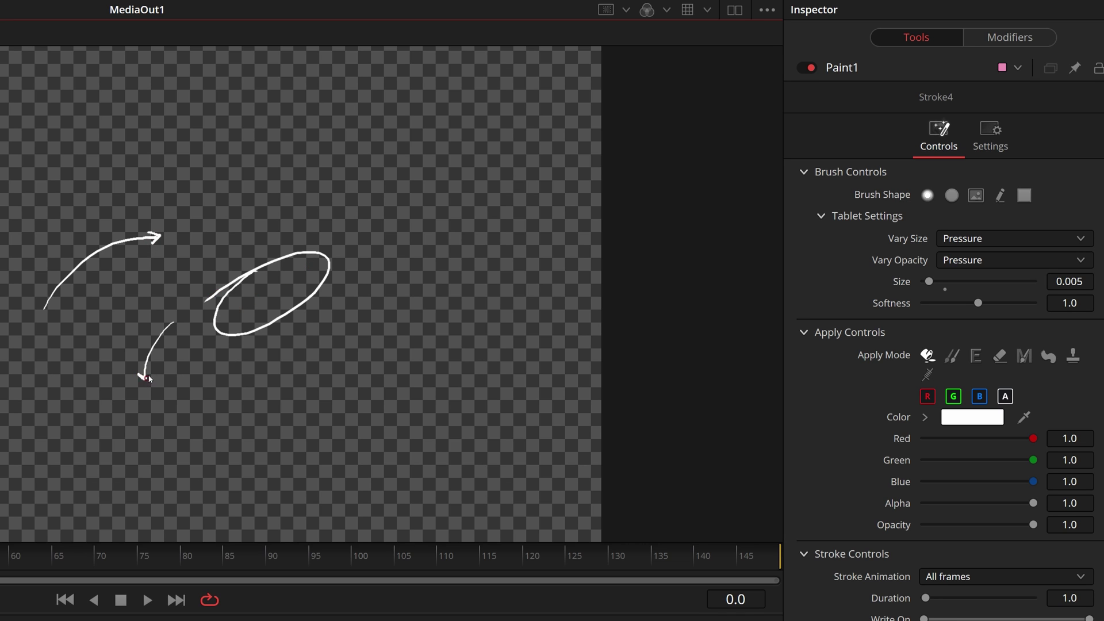
pyautogui.moveTo(227, 230)
pyautogui.mouseDown()
pyautogui.moveTo(279, 185)
pyautogui.moveTo(330, 167)
pyautogui.mouseUp()
pyautogui.moveTo(314, 162)
pyautogui.mouseDown()
pyautogui.moveTo(333, 168)
pyautogui.moveTo(321, 173)
pyautogui.mouseUp()
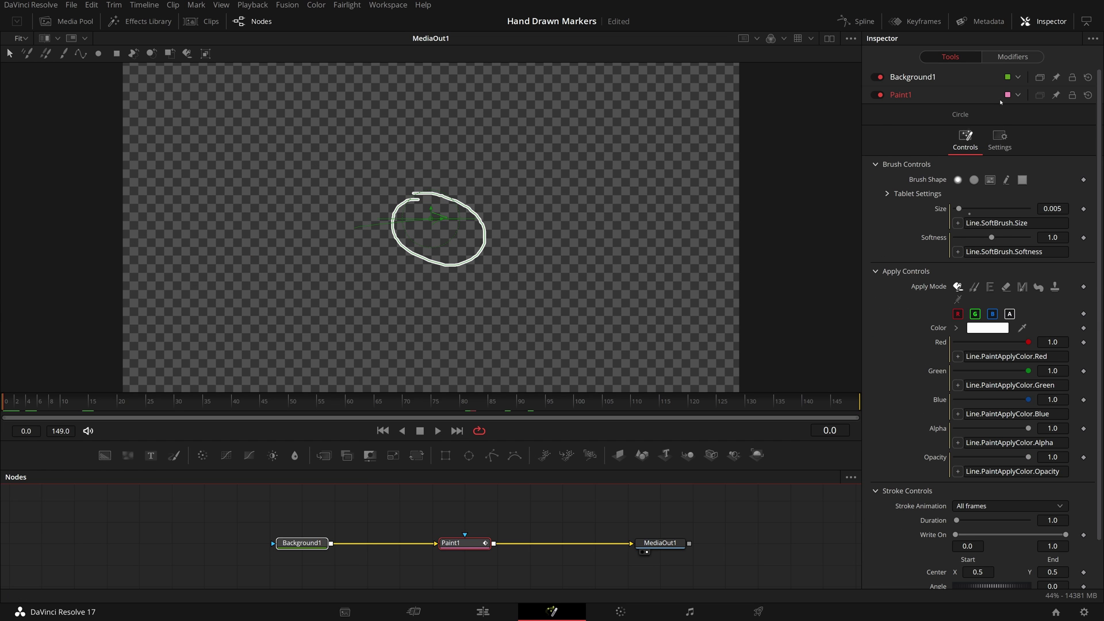
# - With Marker Type on Line, keyframe Write On End from 0.0 at frame 0 to 1.0 at frame 15
pyautogui.click(1001, 58)
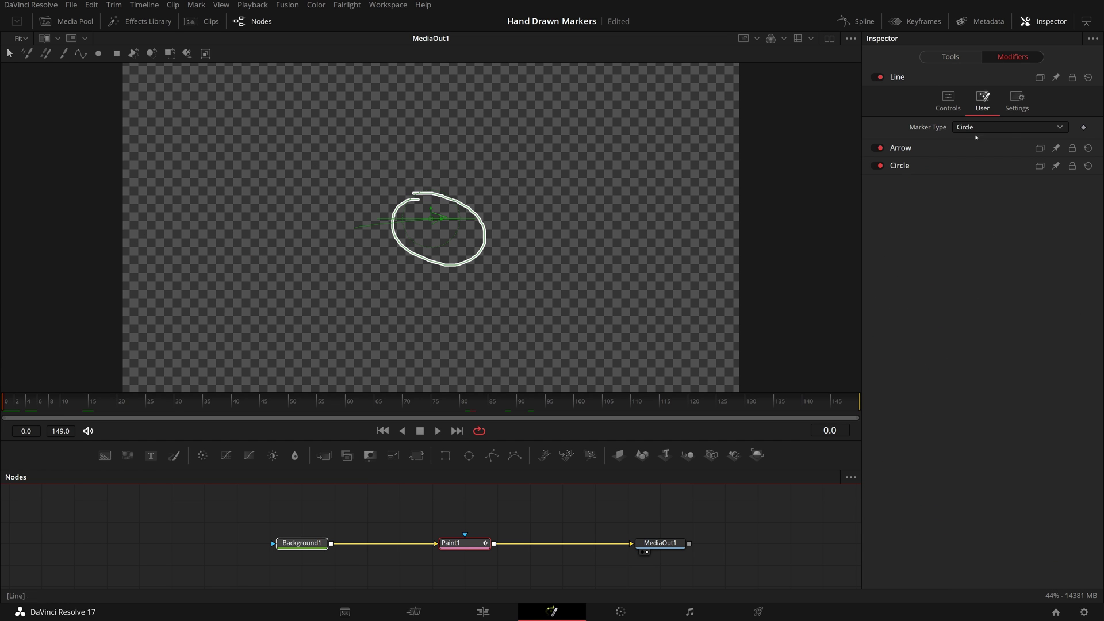
pyautogui.click(948, 103)
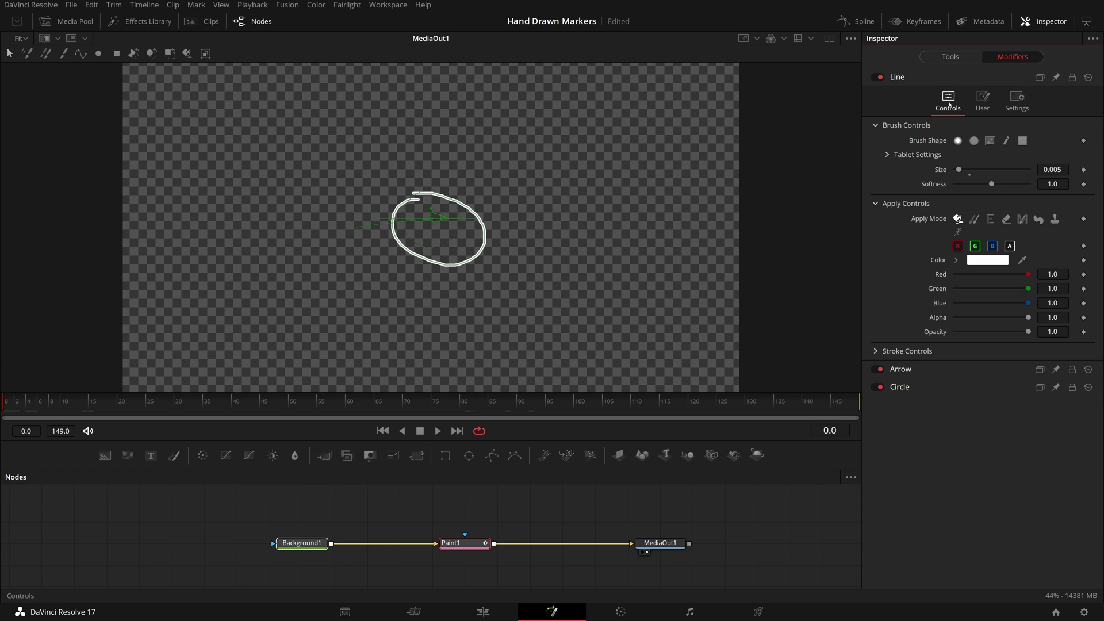
pyautogui.click(876, 351)
pyautogui.click(983, 100)
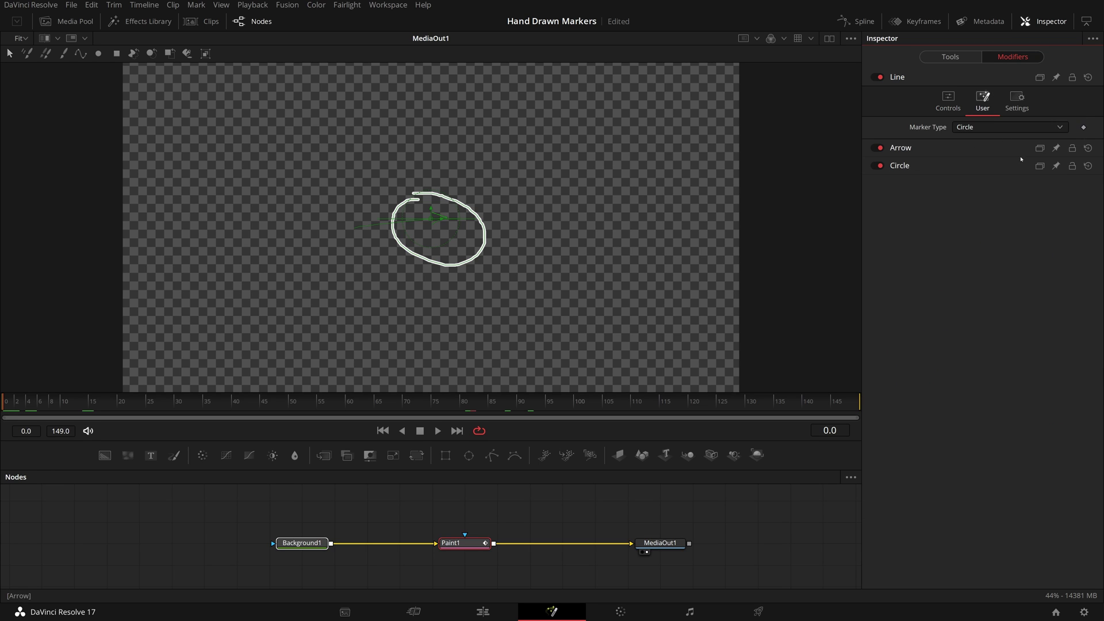
pyautogui.click(977, 128)
pyautogui.click(972, 142)
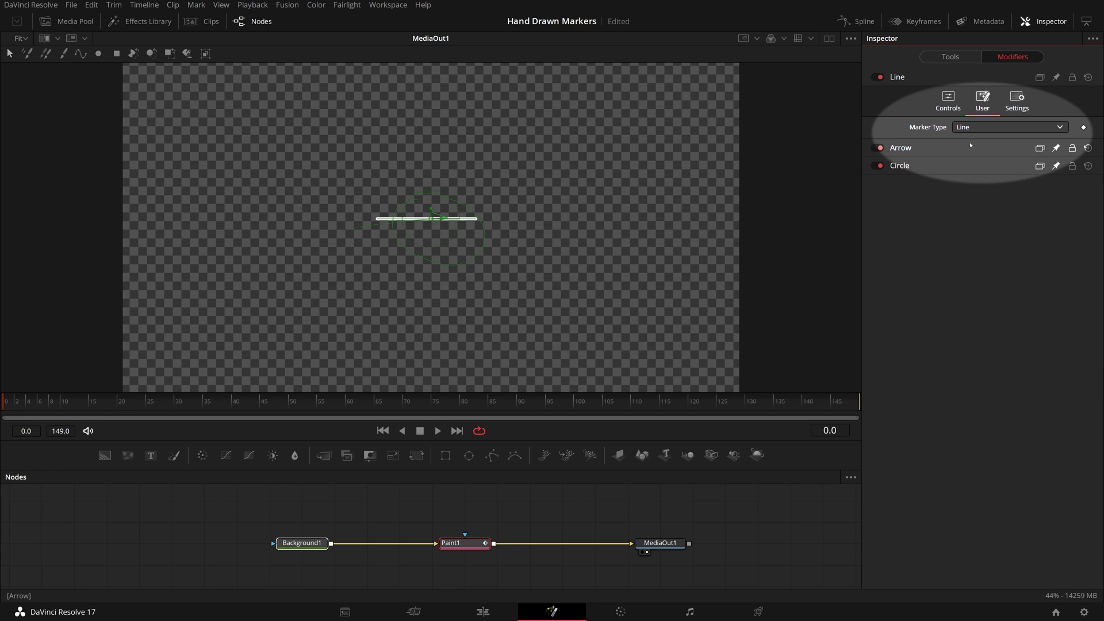
pyautogui.click(948, 101)
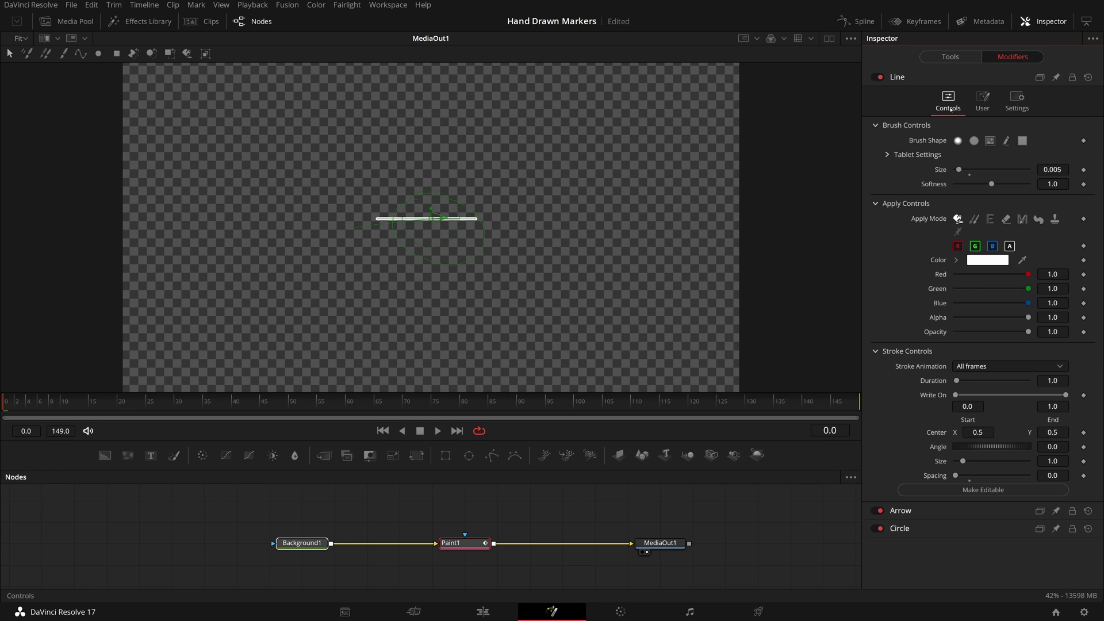
pyautogui.click(3, 404)
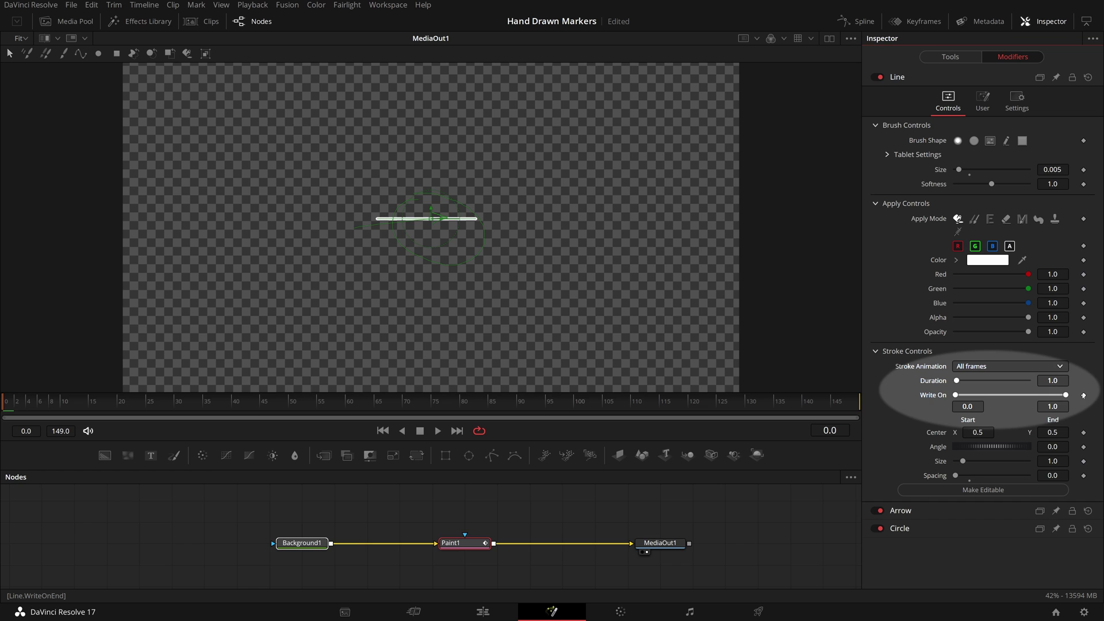
pyautogui.moveTo(1068, 396); pyautogui.dragTo(953, 400)
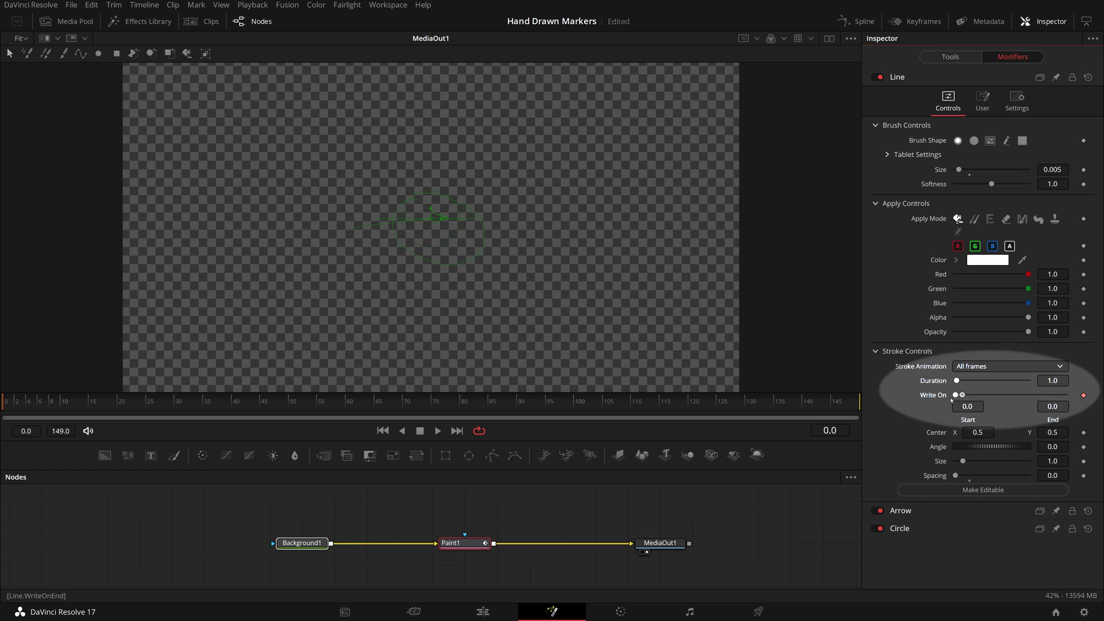
pyautogui.click(90, 404)
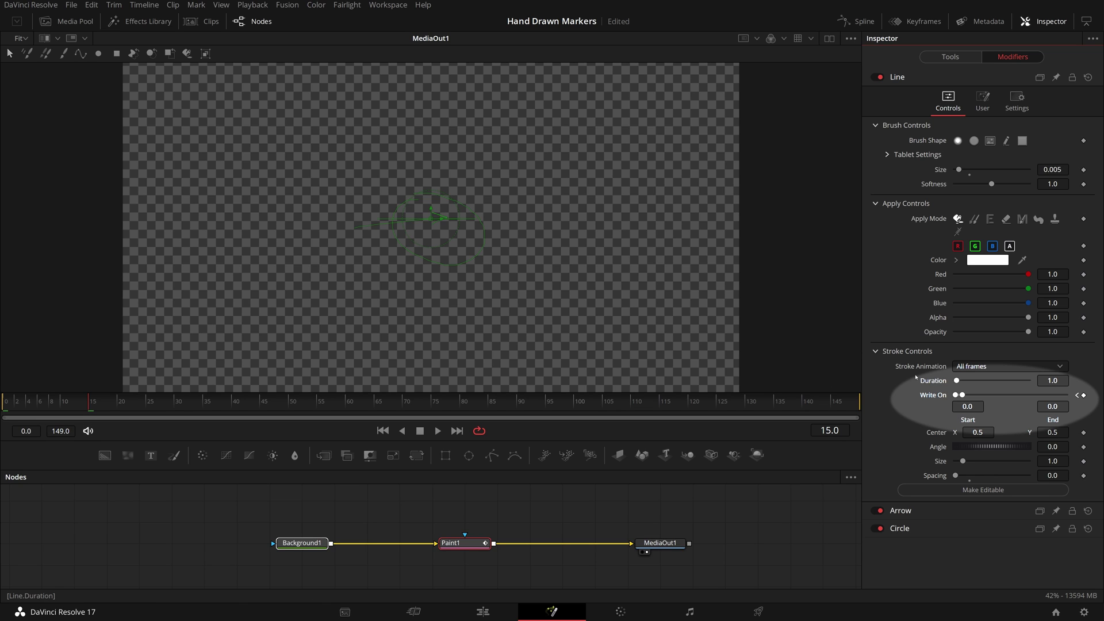
pyautogui.moveTo(964, 396); pyautogui.dragTo(1065, 396)
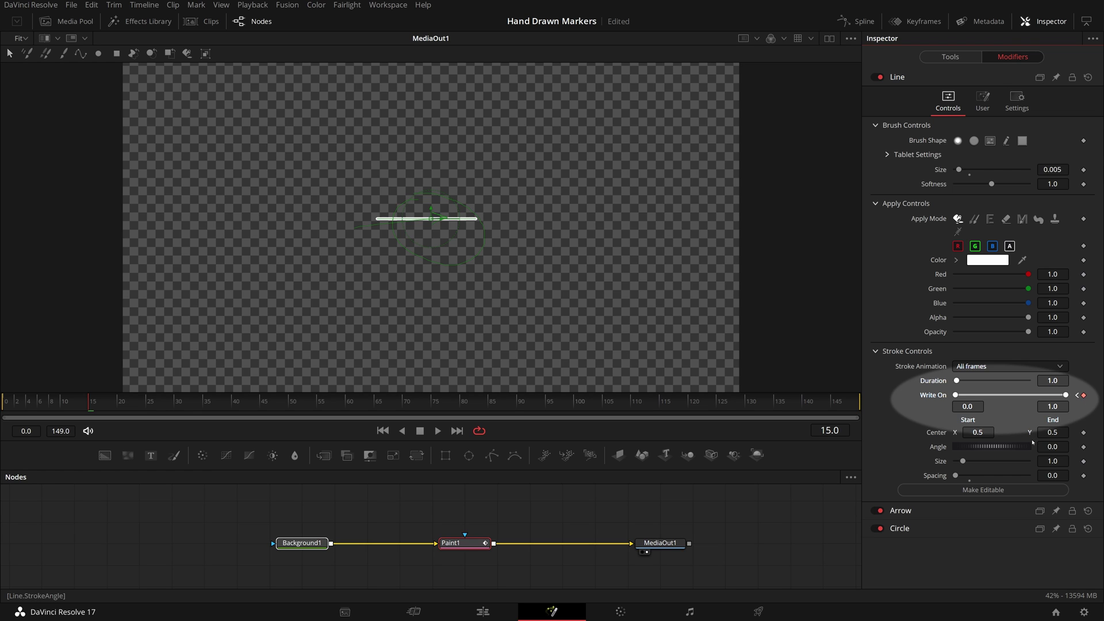
# - Switch Marker Type to Arrow and keyframe its Write On End at 0.0 at the start
pyautogui.click(983, 101)
pyautogui.click(1010, 127)
pyautogui.click(965, 155)
pyautogui.press('space')
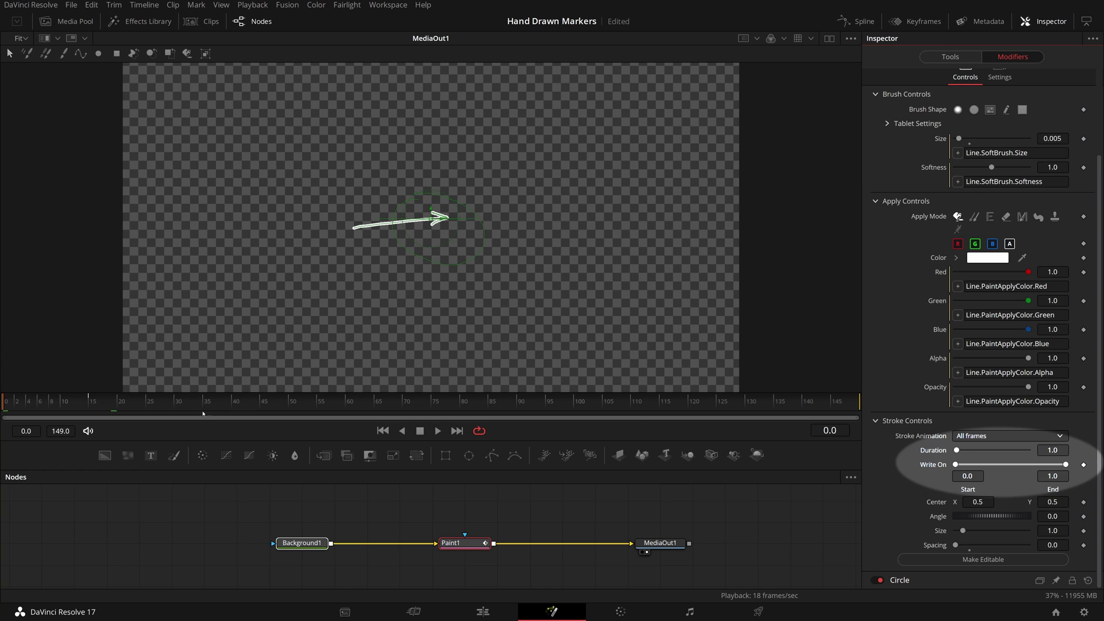
pyautogui.moveTo(1066, 465)
pyautogui.mouseDown()
pyautogui.moveTo(925, 466)
pyautogui.moveTo(1070, 465)
pyautogui.mouseUp()
pyautogui.click(1083, 464)
pyautogui.hotkey('shift', 'Right')
# - Connect the Circle stroke's Write On End to the Line's End value
pyautogui.scroll(10, 978, 287)
pyautogui.click(900, 115)
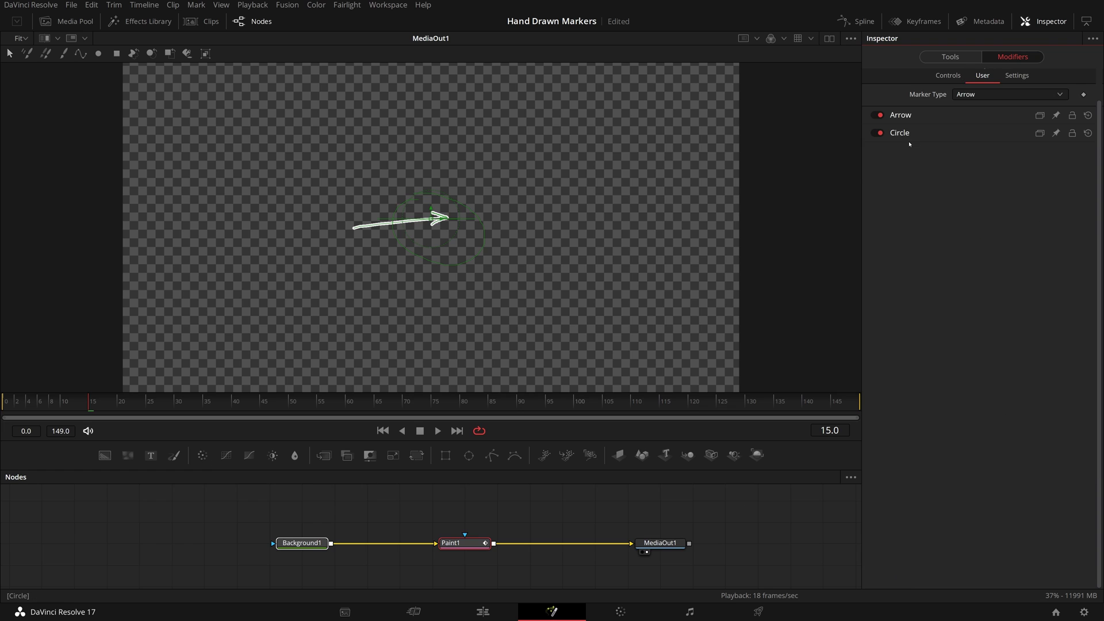
pyautogui.click(900, 133)
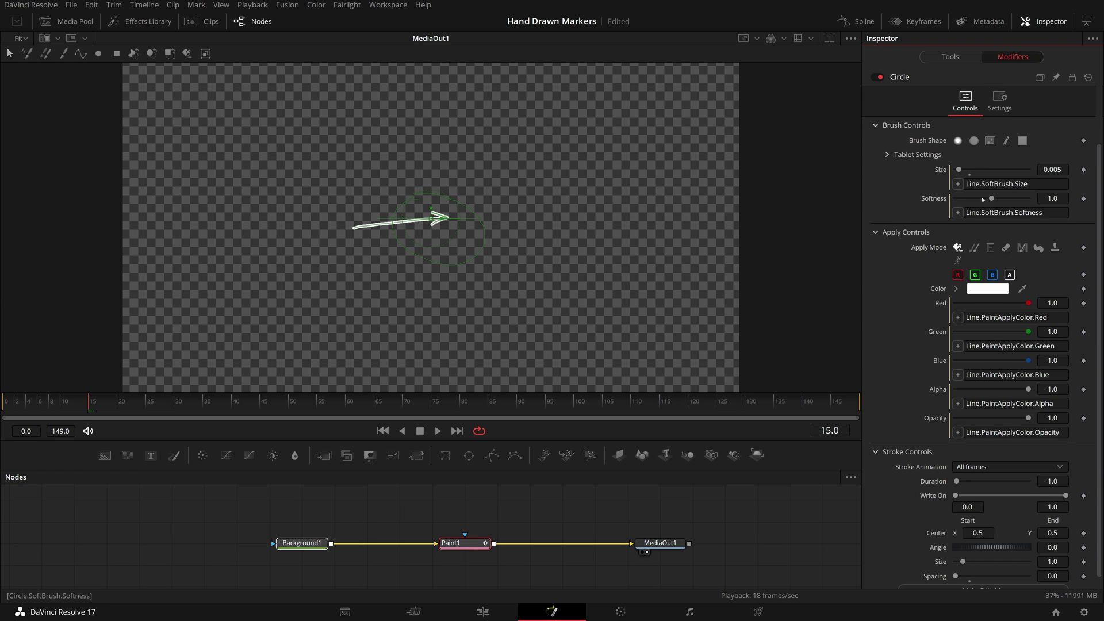
pyautogui.scroll(-1, 1068, 488)
pyautogui.rightClick(1068, 488)
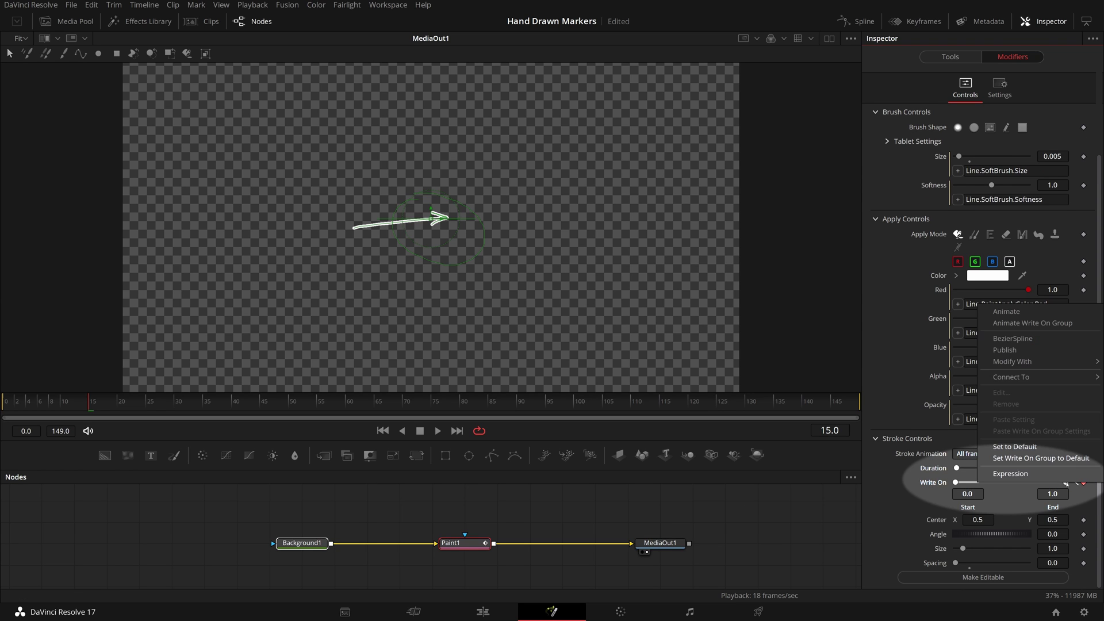
pyautogui.moveTo(1017, 381)
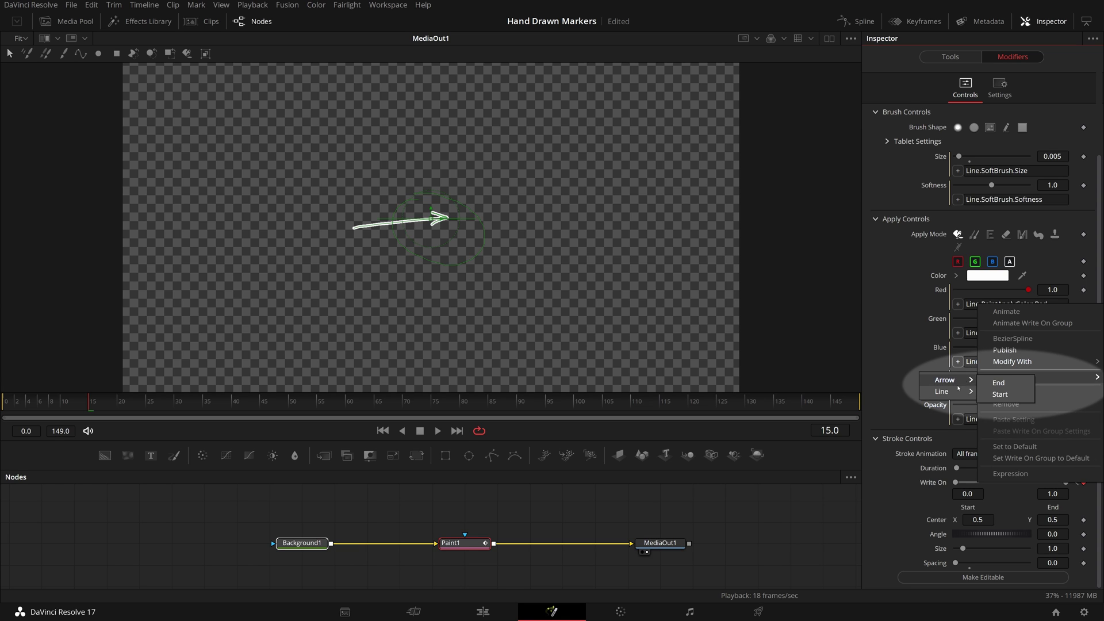
pyautogui.moveTo(943, 391)
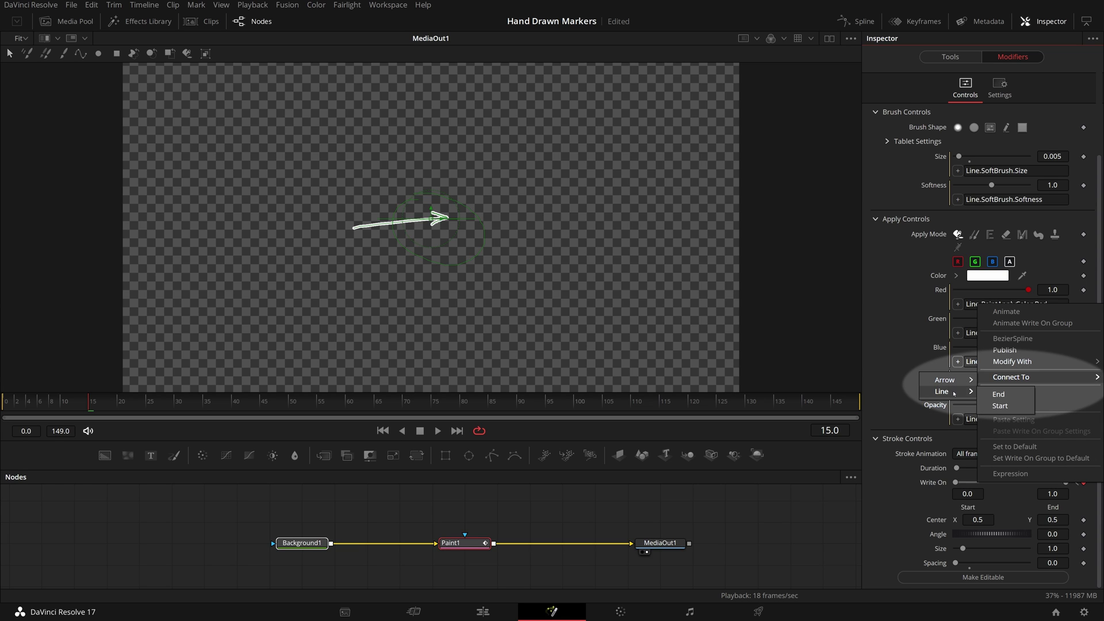
pyautogui.click(999, 394)
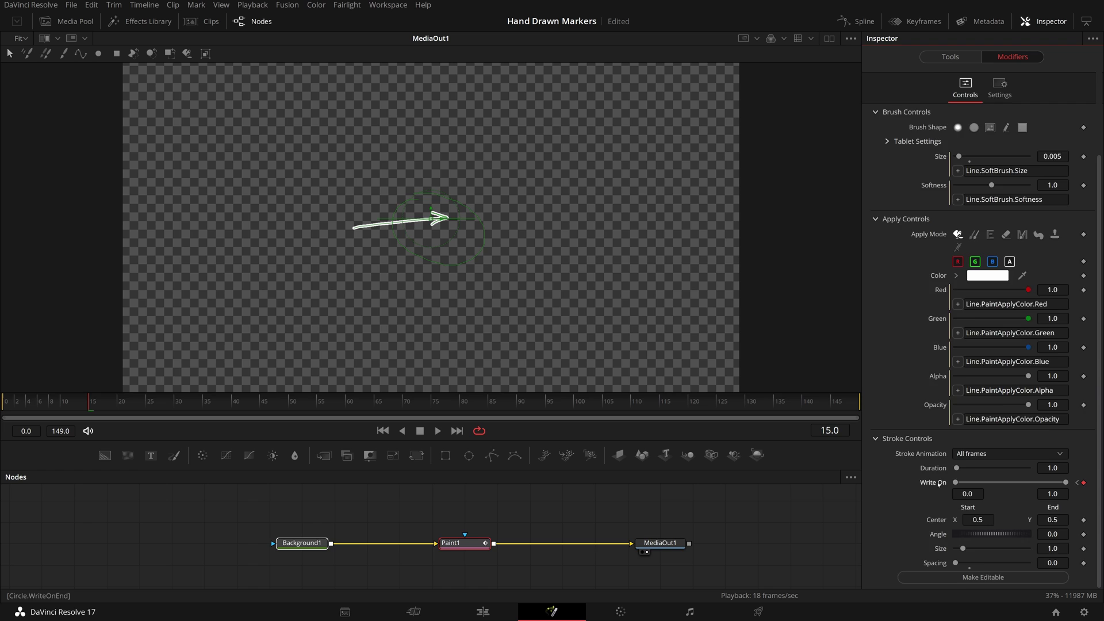
# - Set Marker Type to Circle and play the draw-on animation
pyautogui.scroll(2, 949, 403)
pyautogui.click(1007, 95)
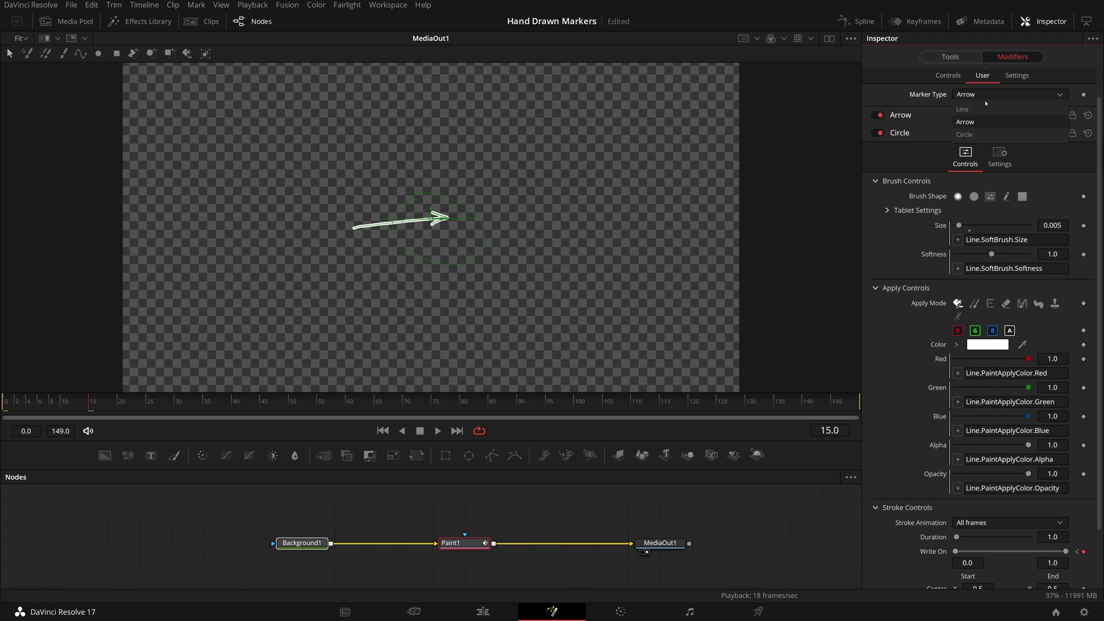
pyautogui.click(965, 134)
pyautogui.press('space')
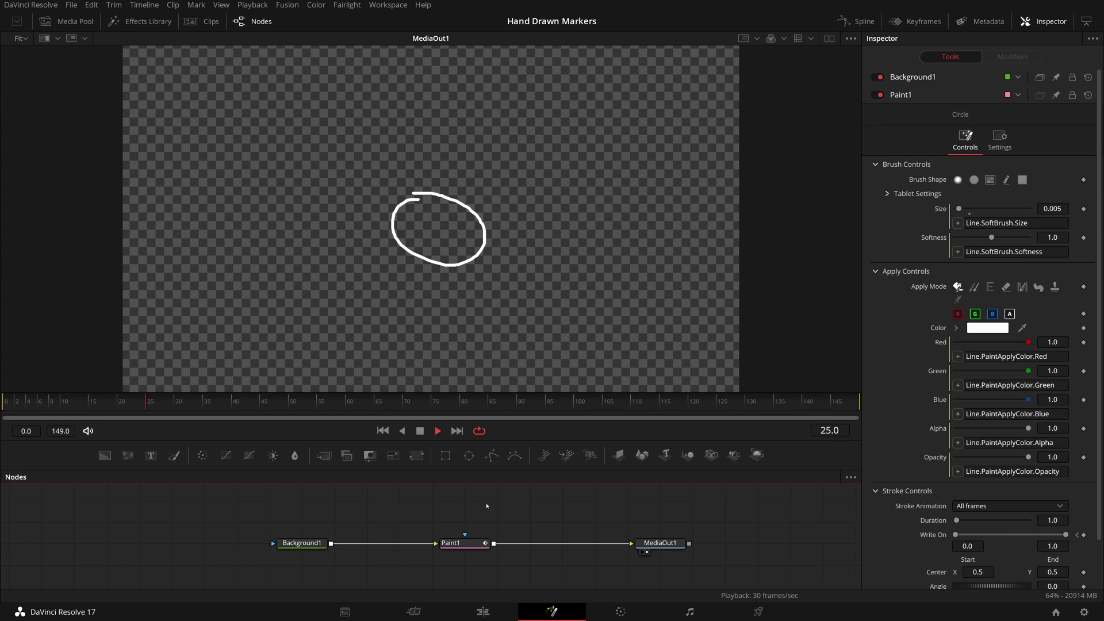
# - Create a macro from the Background1 and Paint1 nodes named 'Essential Markers'
pyautogui.press('space')
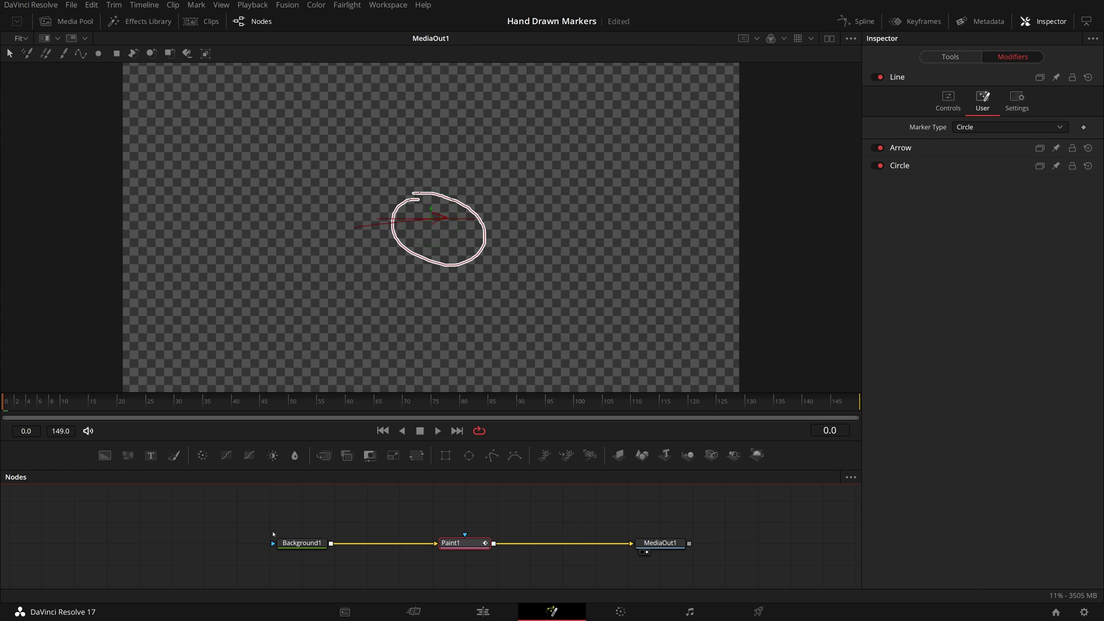
pyautogui.moveTo(258, 516); pyautogui.dragTo(524, 568)
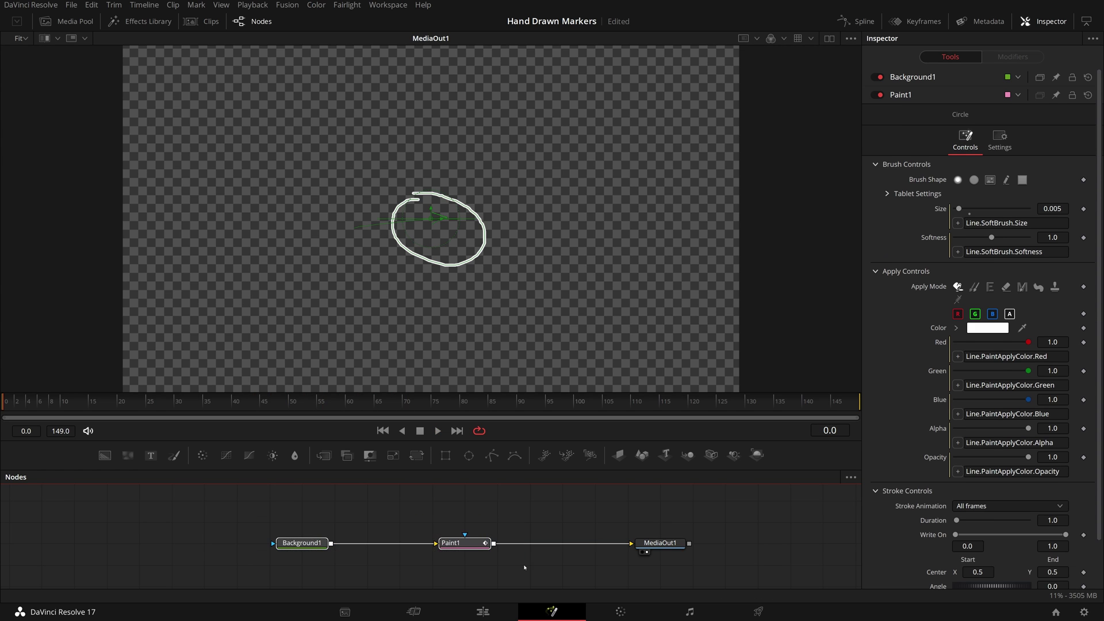
pyautogui.rightClick(463, 543)
pyautogui.moveTo(529, 351)
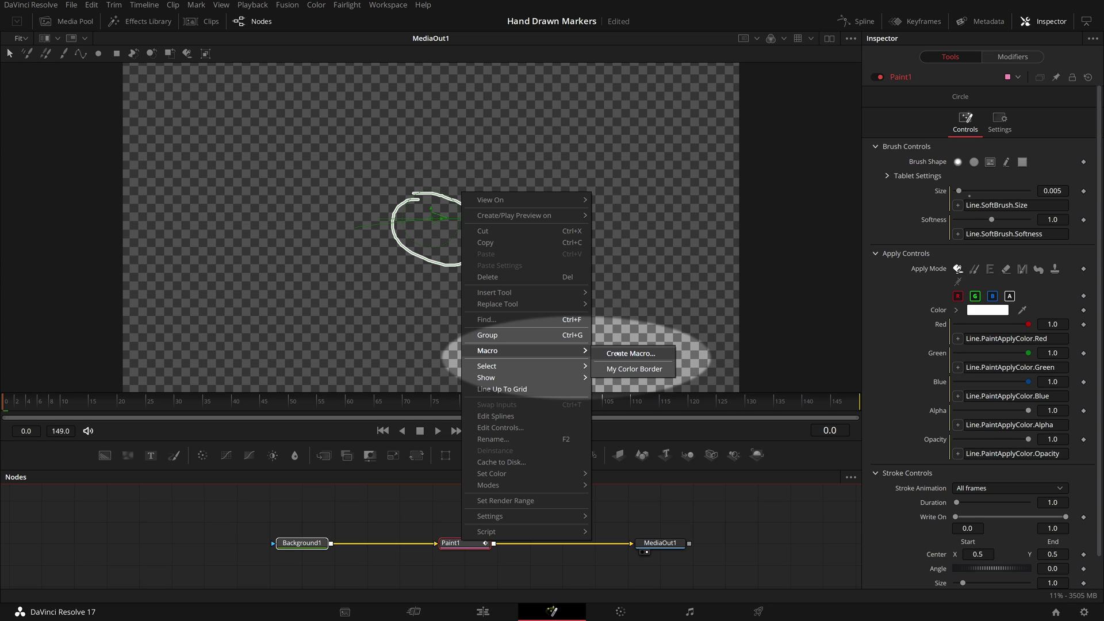
pyautogui.click(617, 353)
pyautogui.doubleClick(593, 44)
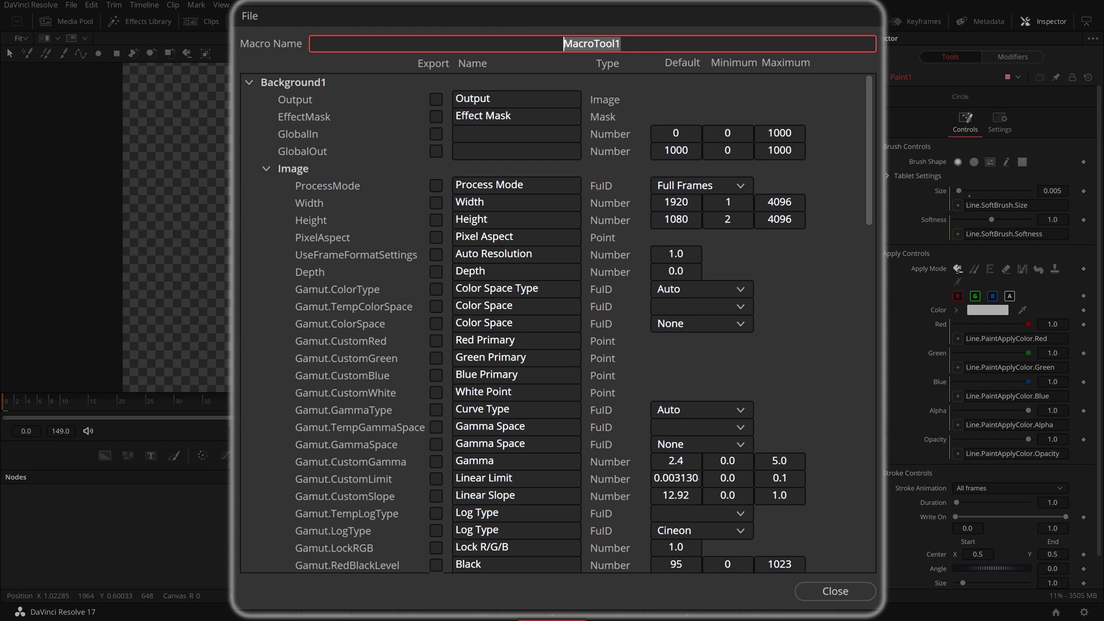
pyautogui.write('Essential')
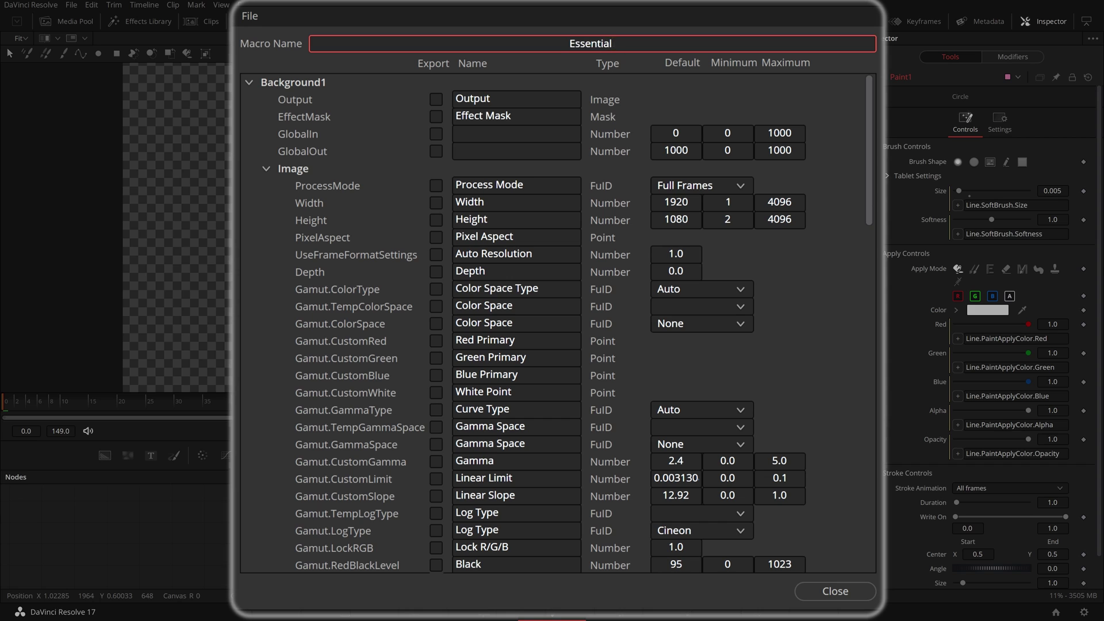
pyautogui.write(' Markers')
pyautogui.press('Return')
# - Export the brush Size, colour, opacity and Marker Type controls in the macro
pyautogui.click(435, 288)
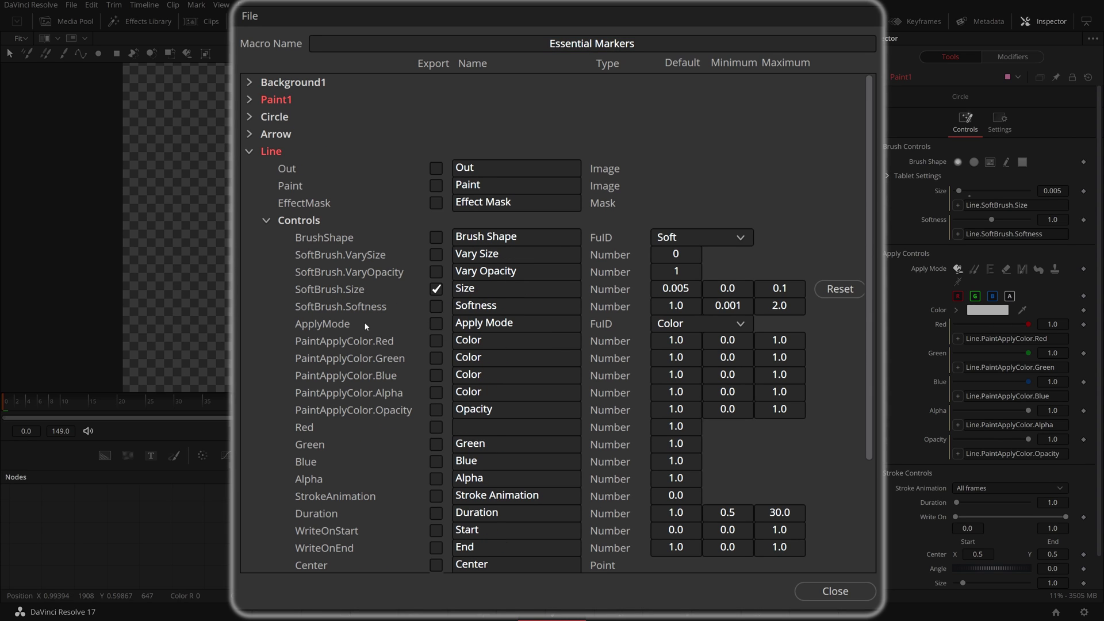
pyautogui.scroll(-2, 446, 337)
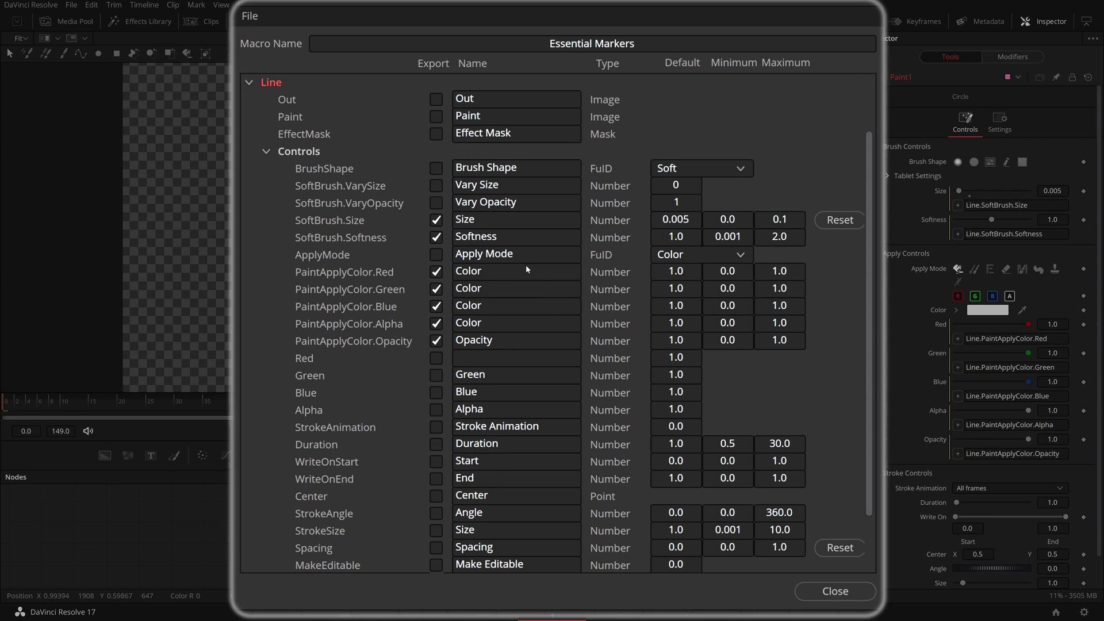
pyautogui.scroll(-2, 514, 271)
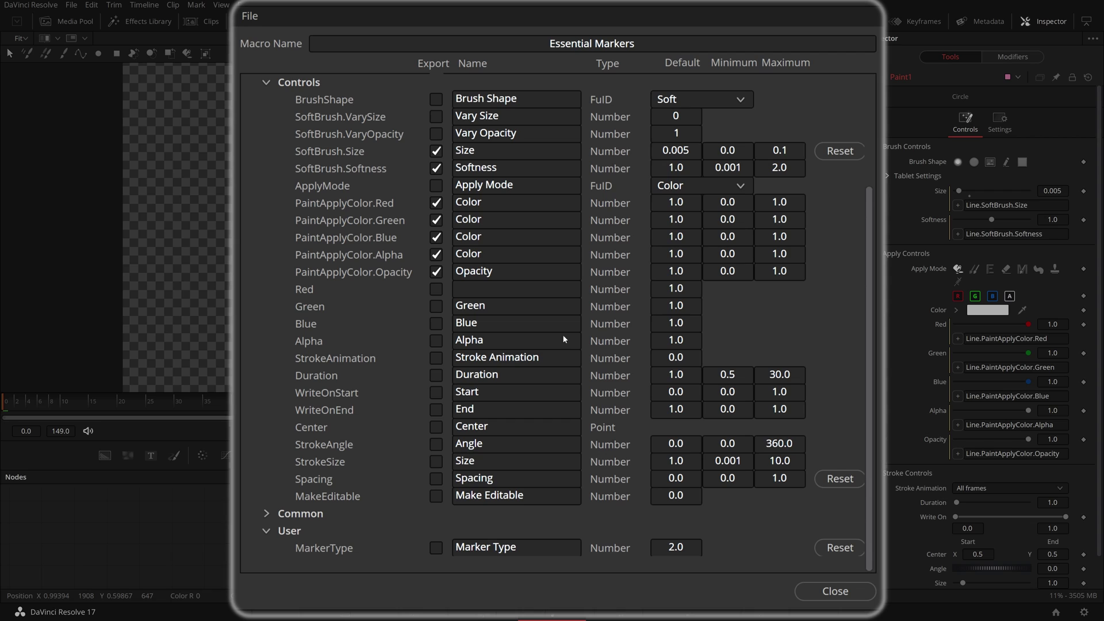
pyautogui.click(436, 549)
pyautogui.click(250, 16)
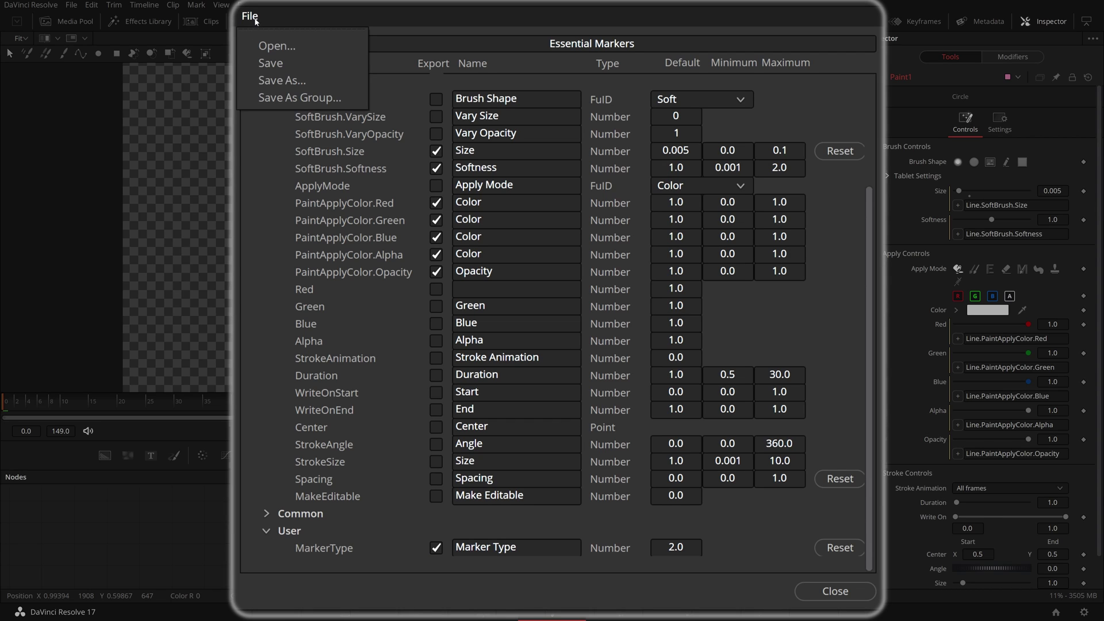
# - Save the group as Essential Markers.setting under Fusion\Templates\Edit\Generators, then close the macro editor
pyautogui.click(289, 98)
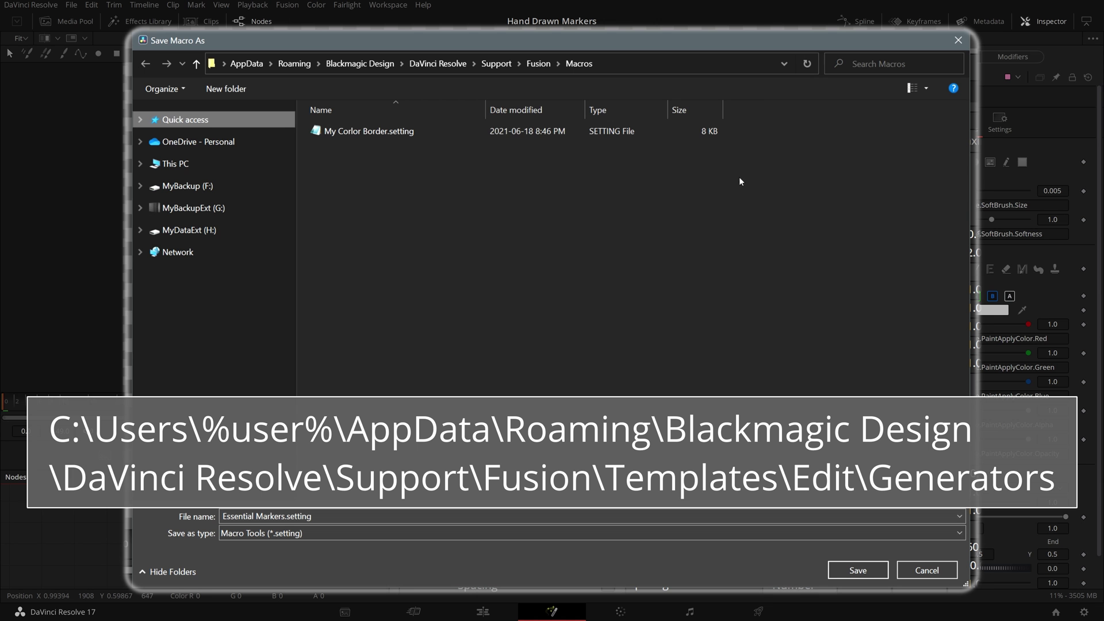
pyautogui.click(537, 65)
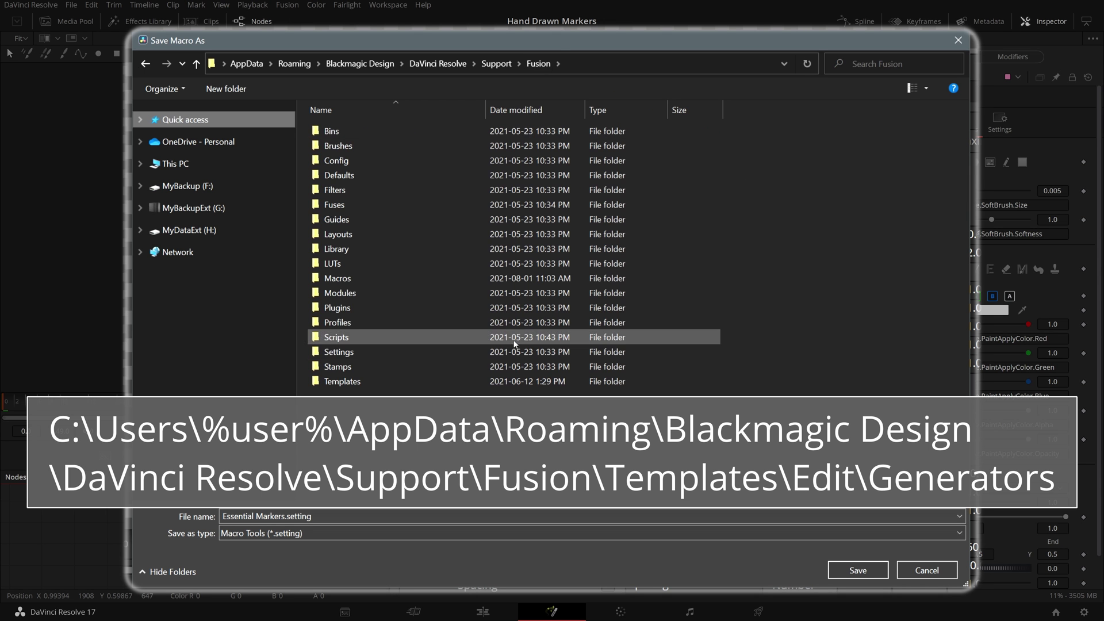
pyautogui.click(342, 382)
pyautogui.doubleClick(343, 382)
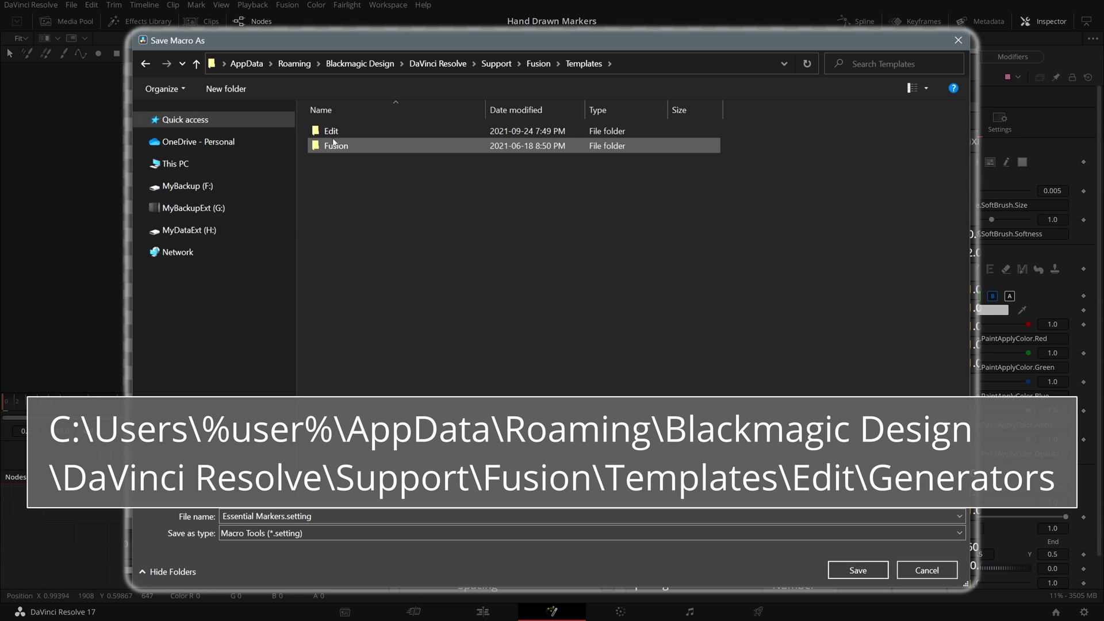
pyautogui.doubleClick(328, 131)
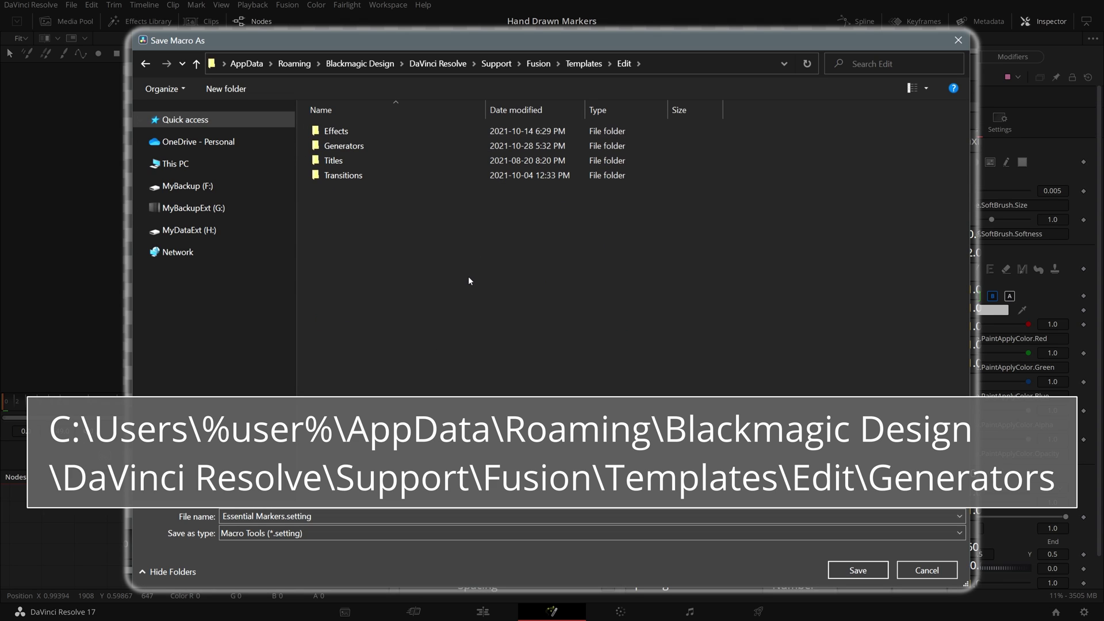
pyautogui.doubleClick(362, 148)
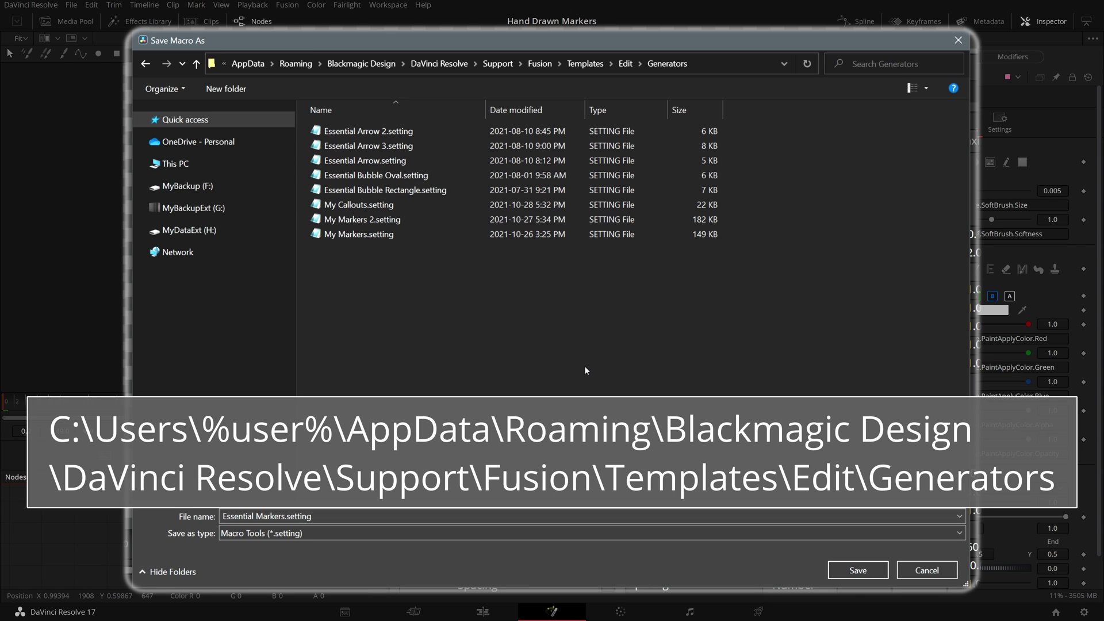
pyautogui.click(857, 570)
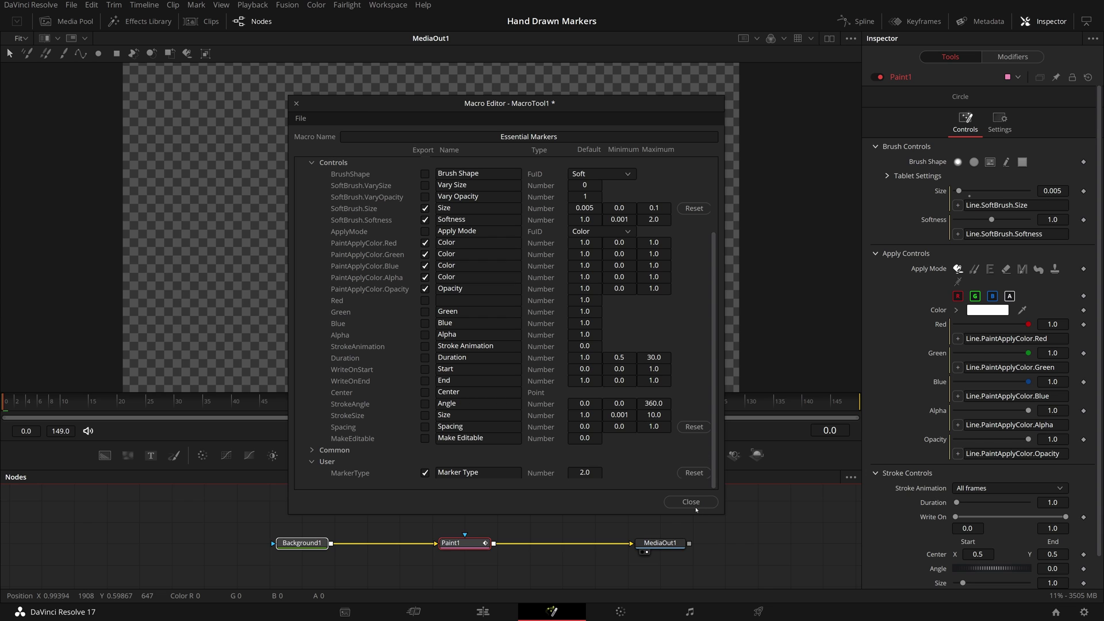
pyautogui.click(695, 508)
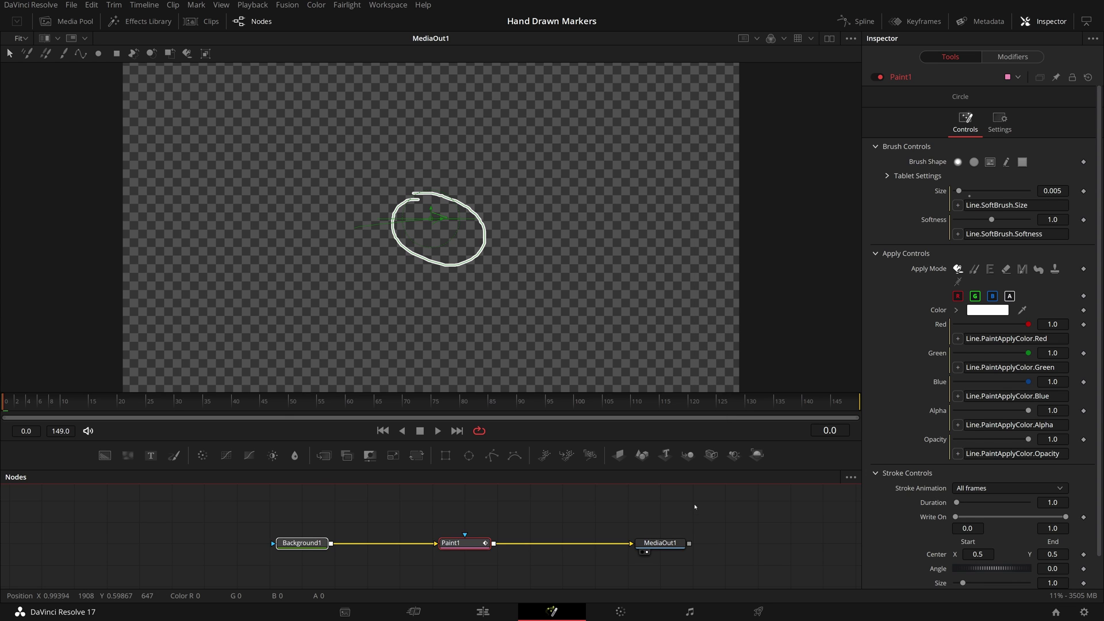
# - On the Edit page, drag the Essential Markers generator onto track V1 and play it
pyautogui.click(483, 611)
pyautogui.click(146, 21)
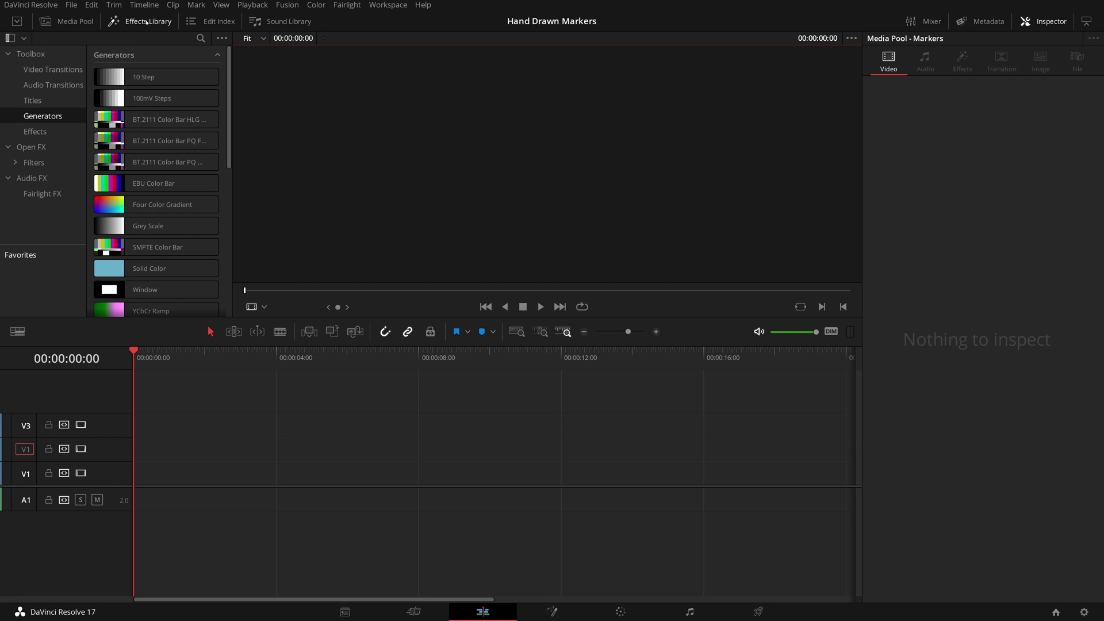
pyautogui.scroll(-10, 176, 110)
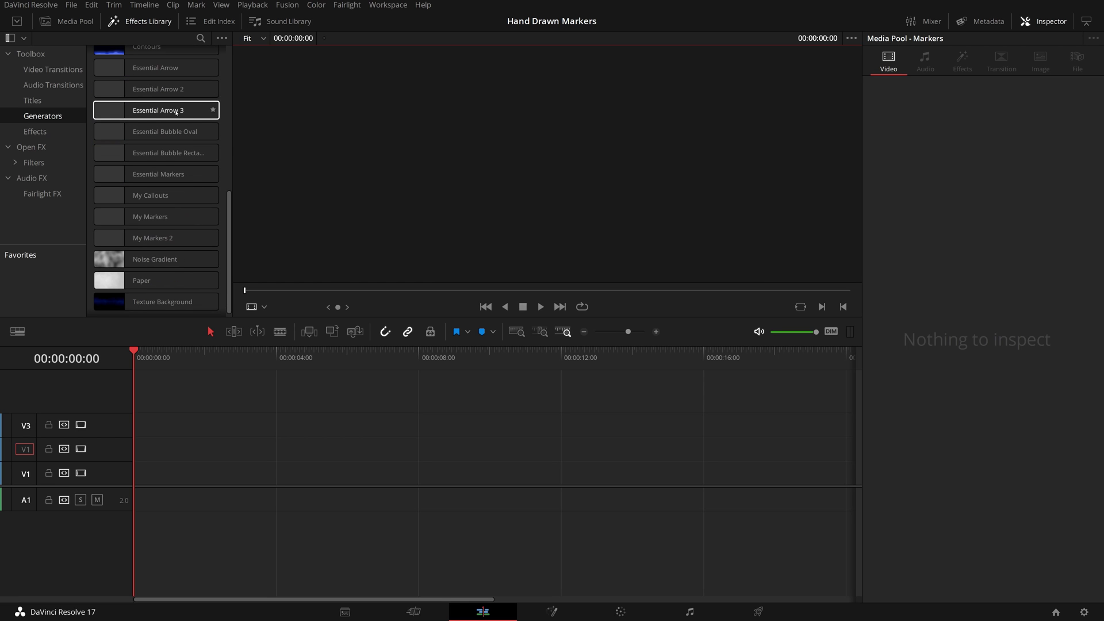
pyautogui.moveTo(108, 176); pyautogui.dragTo(151, 486)
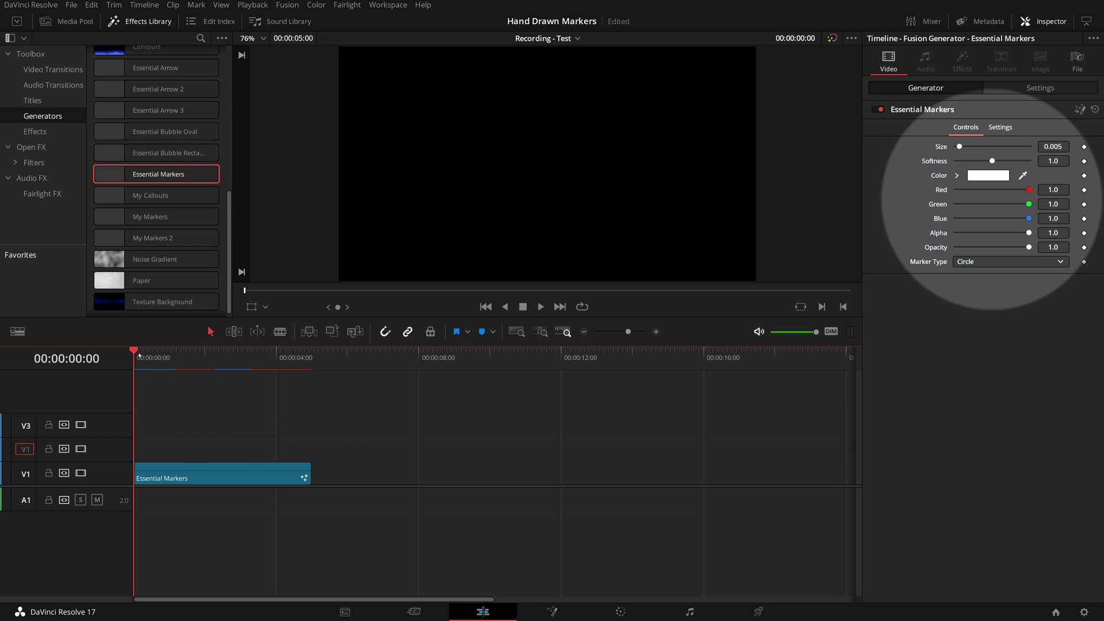
pyautogui.press('space')
# - In the Inspector, set the marker colour to red and Marker Type to Line
pyautogui.click(988, 176)
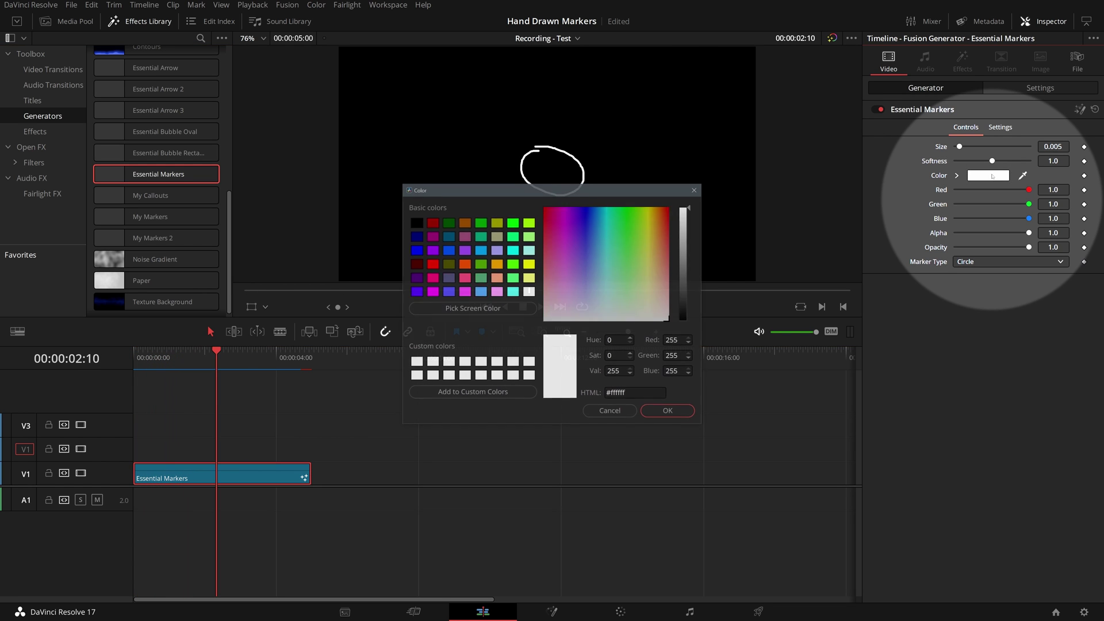
pyautogui.click(420, 240)
pyautogui.click(660, 411)
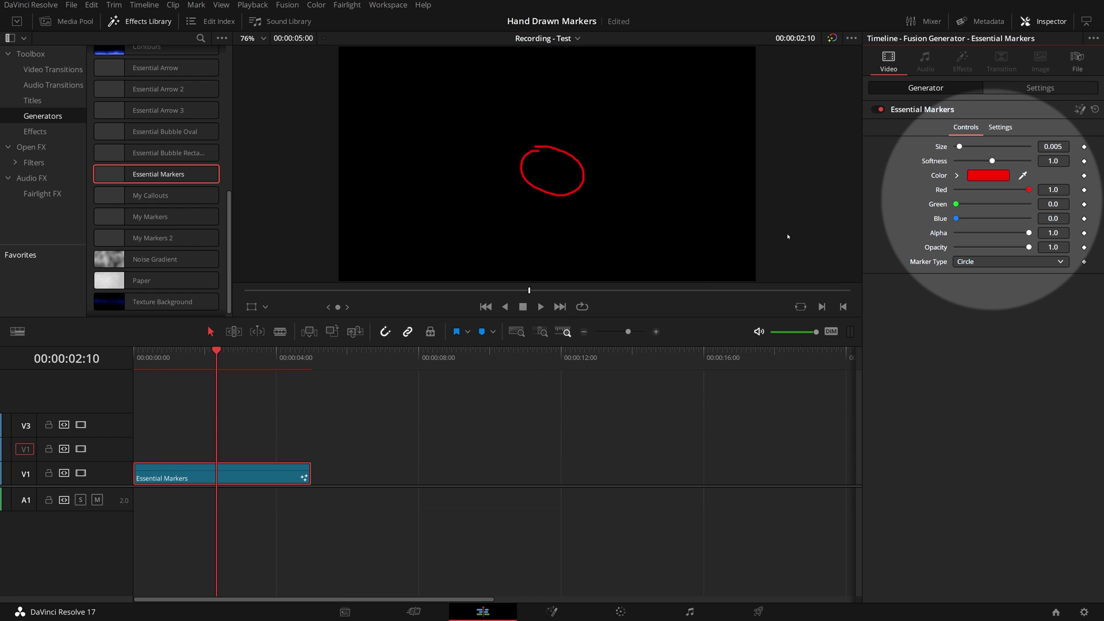
pyautogui.click(971, 262)
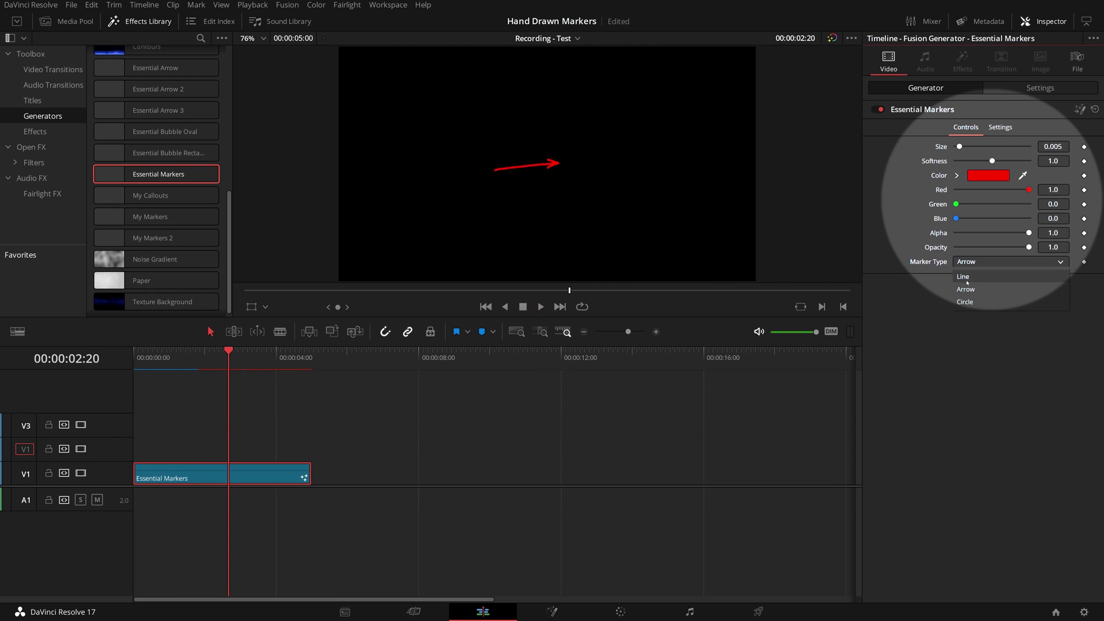
pyautogui.click(966, 282)
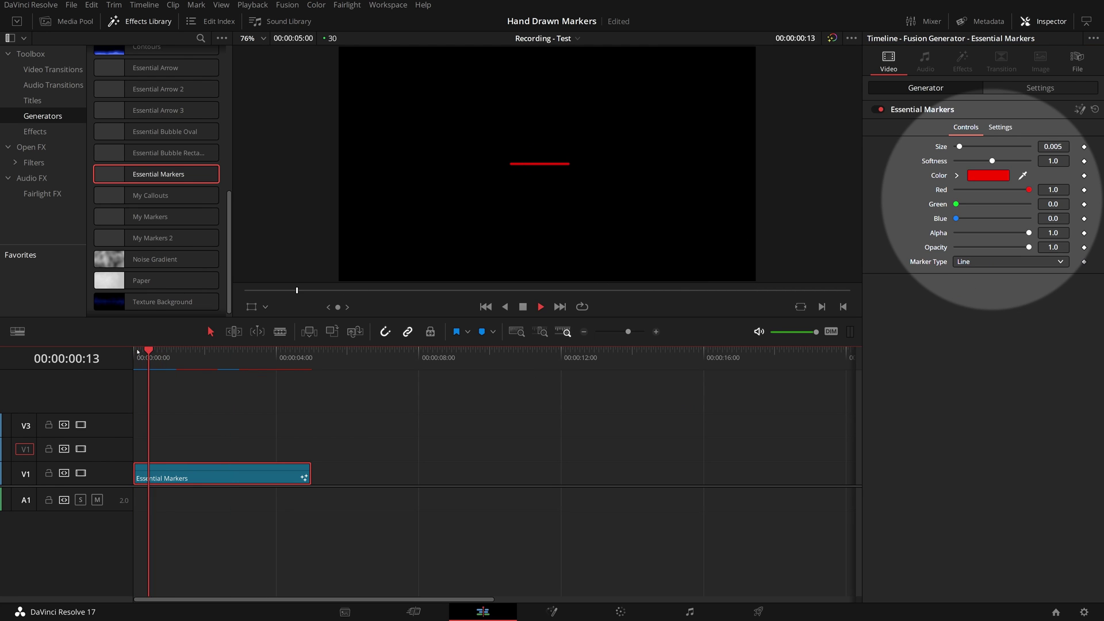